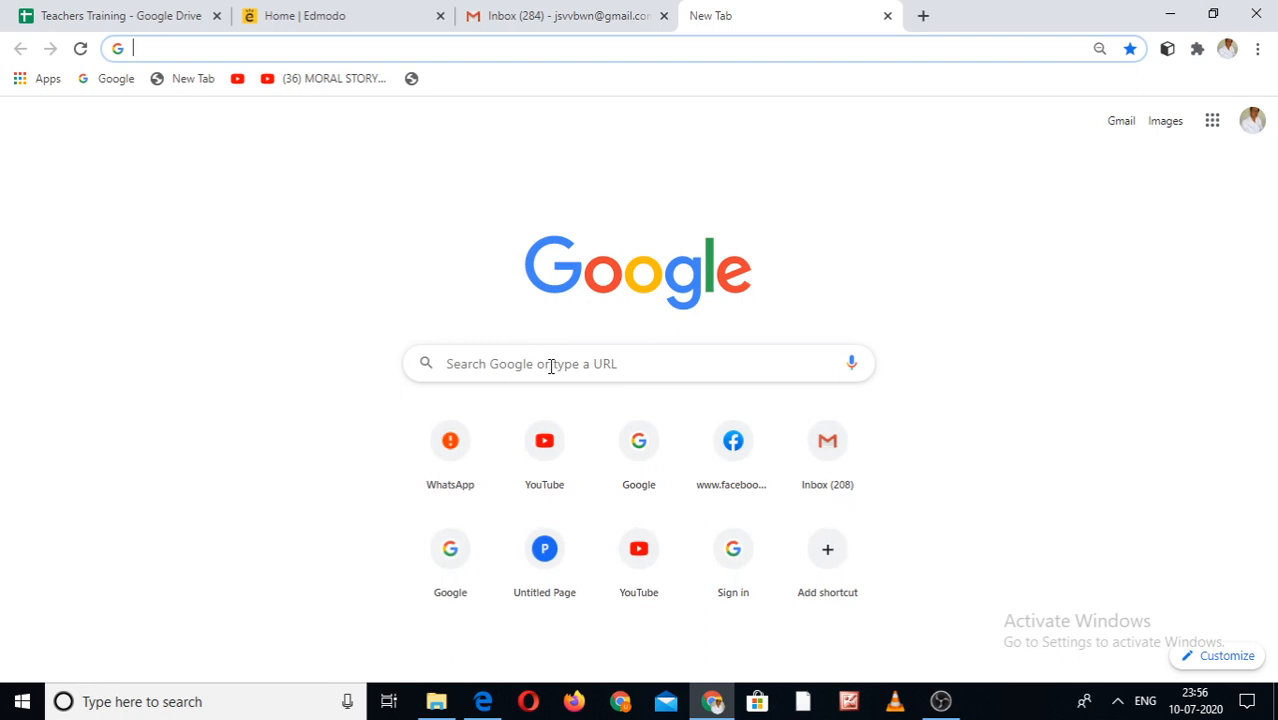
- Search Google for 'edmodo' from the suggestion
text(e)
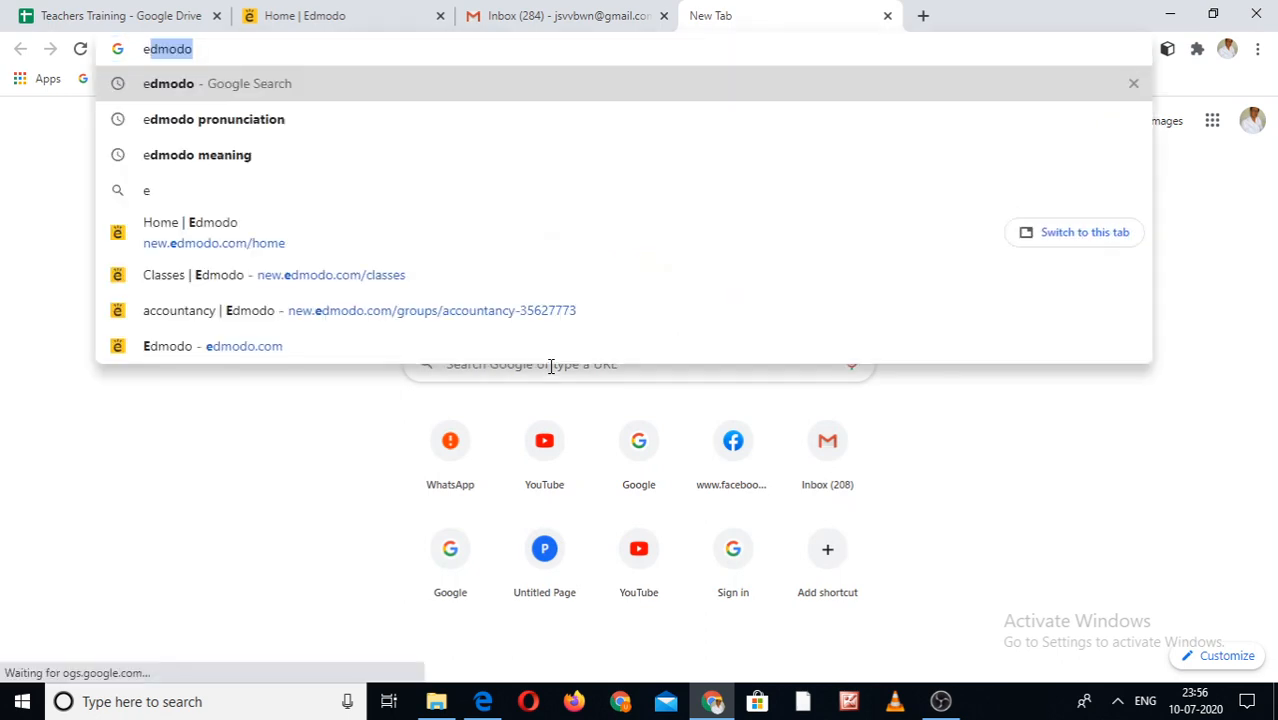
key(Return)
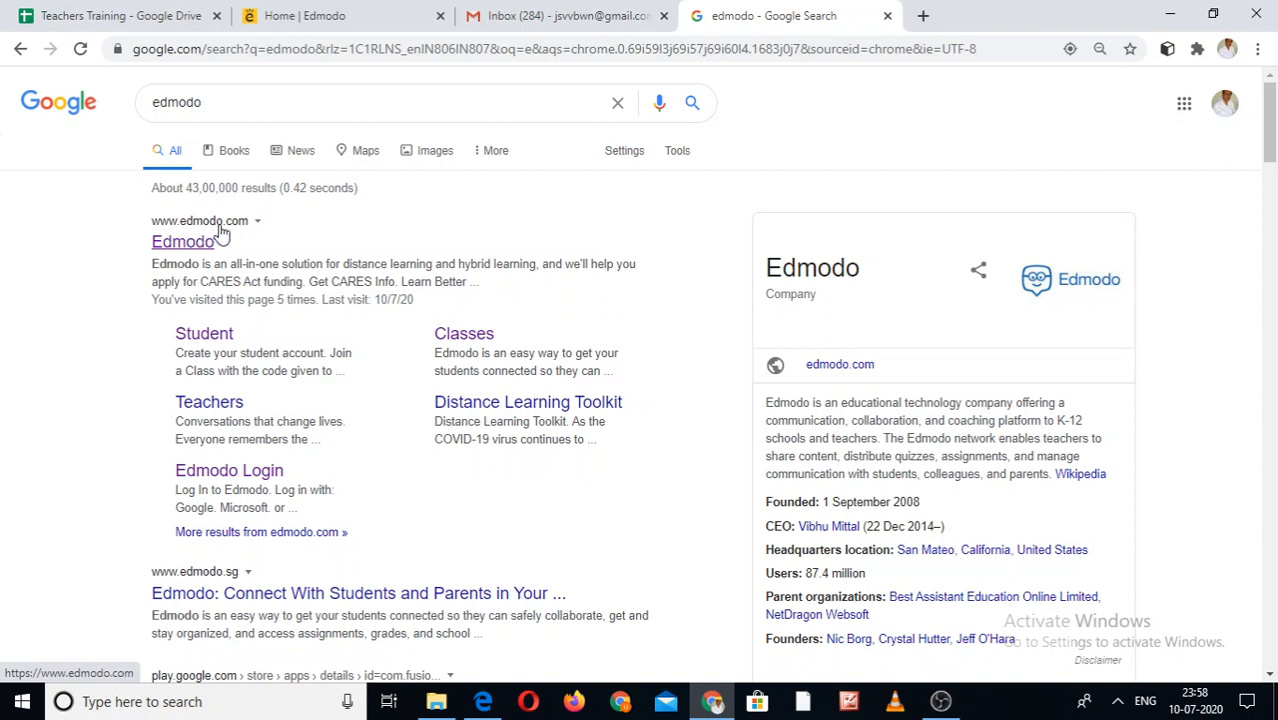
- Open edmodo.com from the results, close the duplicate Edmodo tab and return to the home feed
click(192, 242)
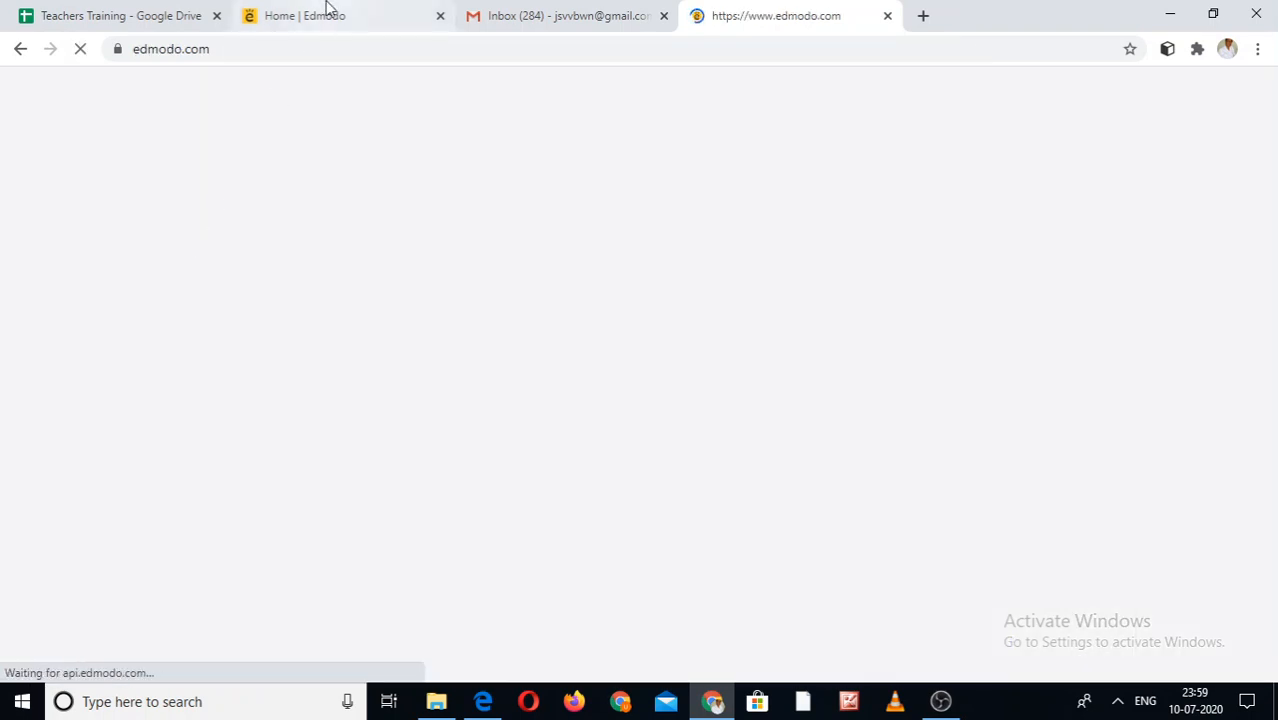
click(327, 8)
click(752, 8)
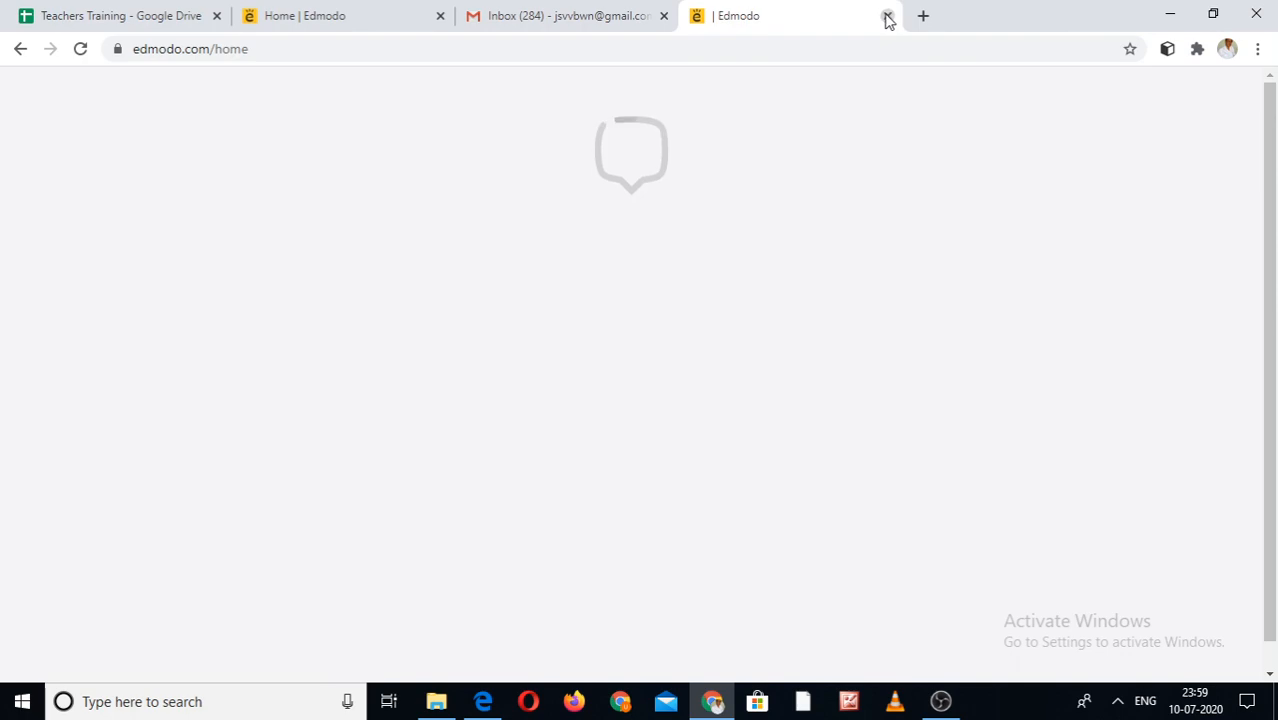
click(887, 16)
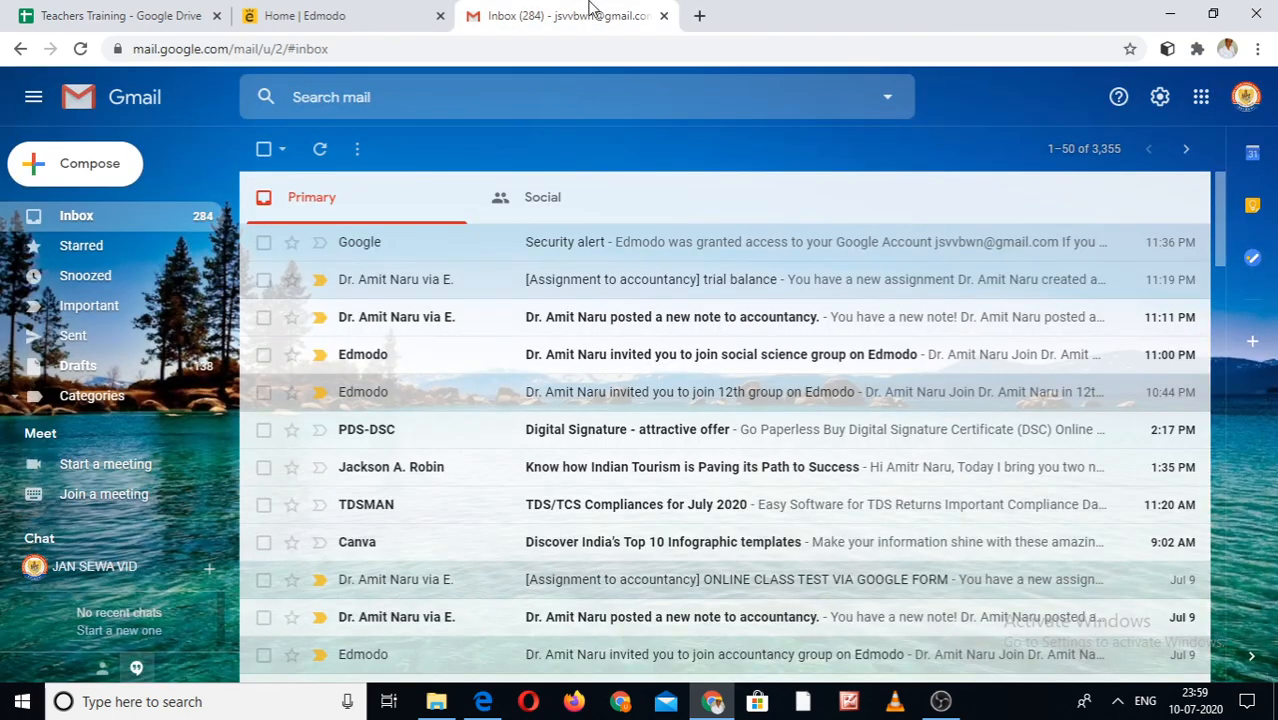
click(405, 10)
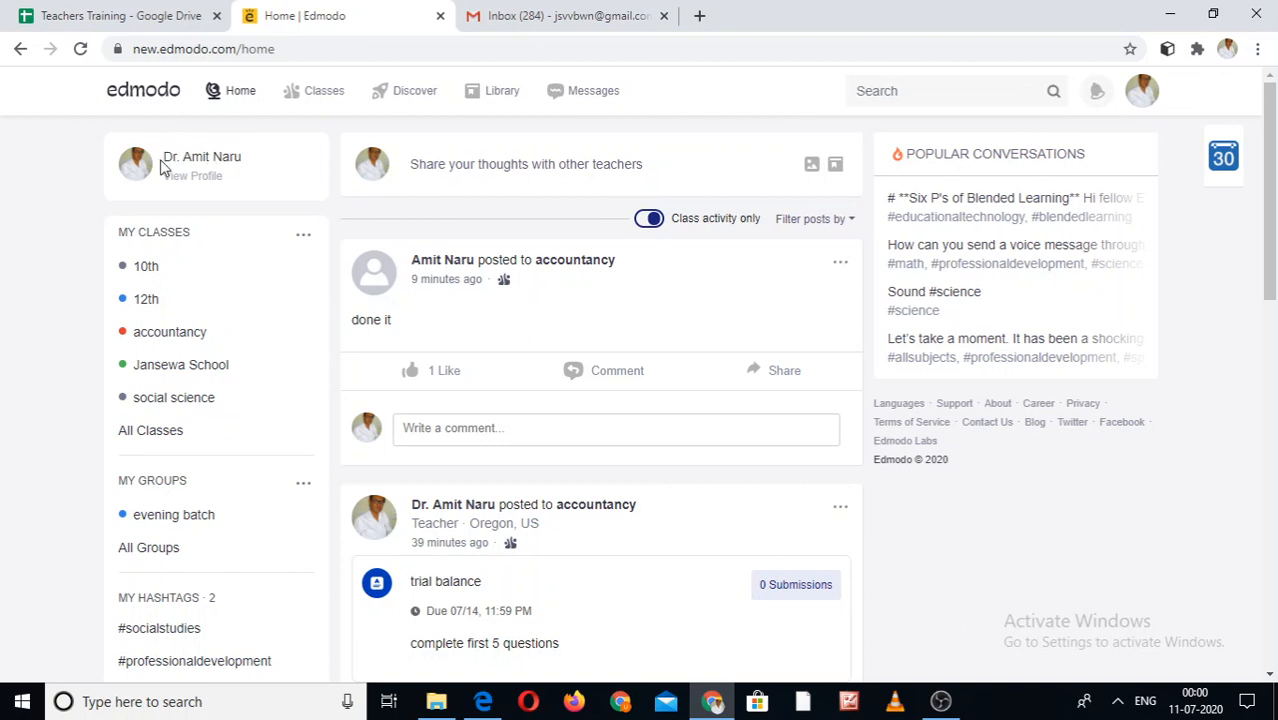
- Open the teacher's profile About page via View Profile in the left panel
click(190, 186)
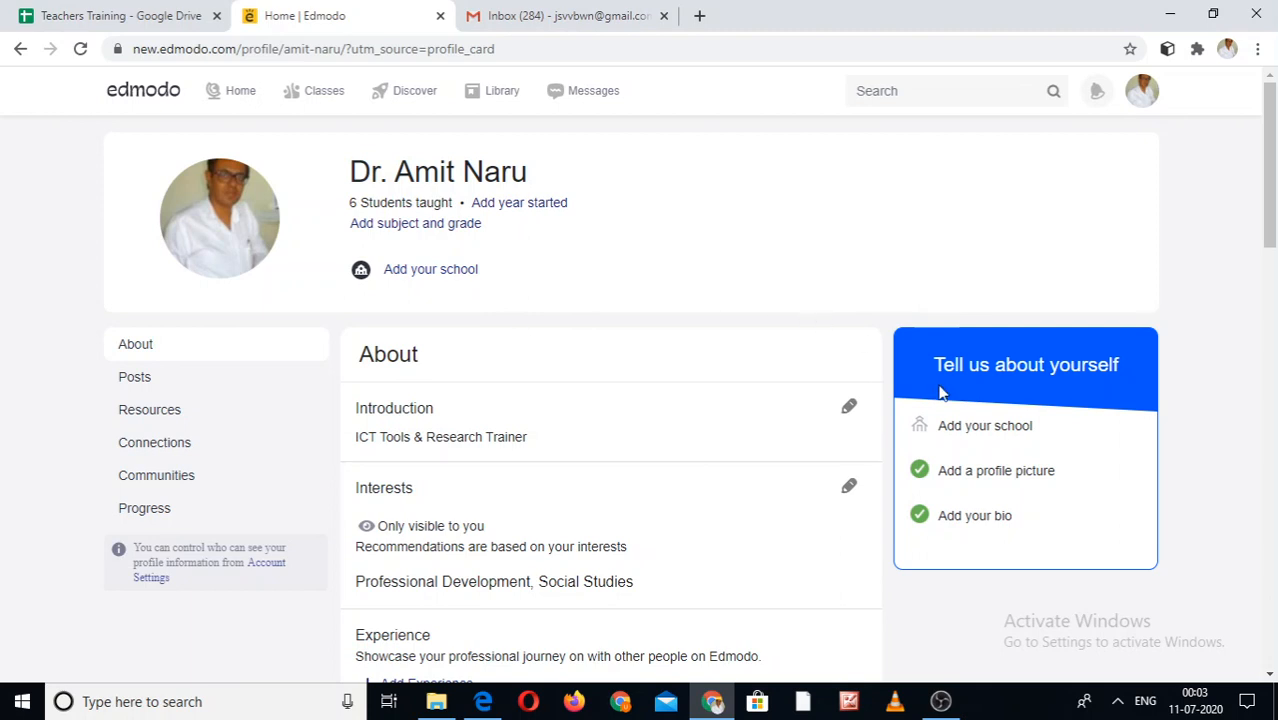
click(1008, 472)
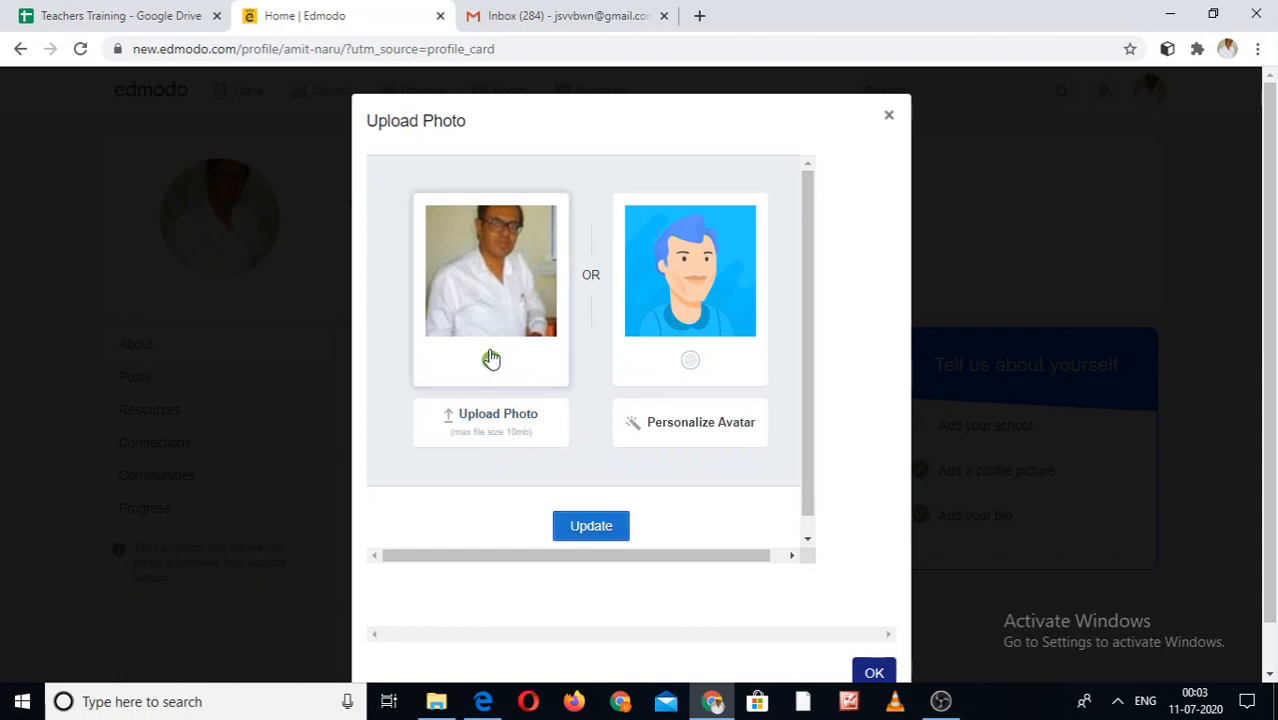
click(875, 676)
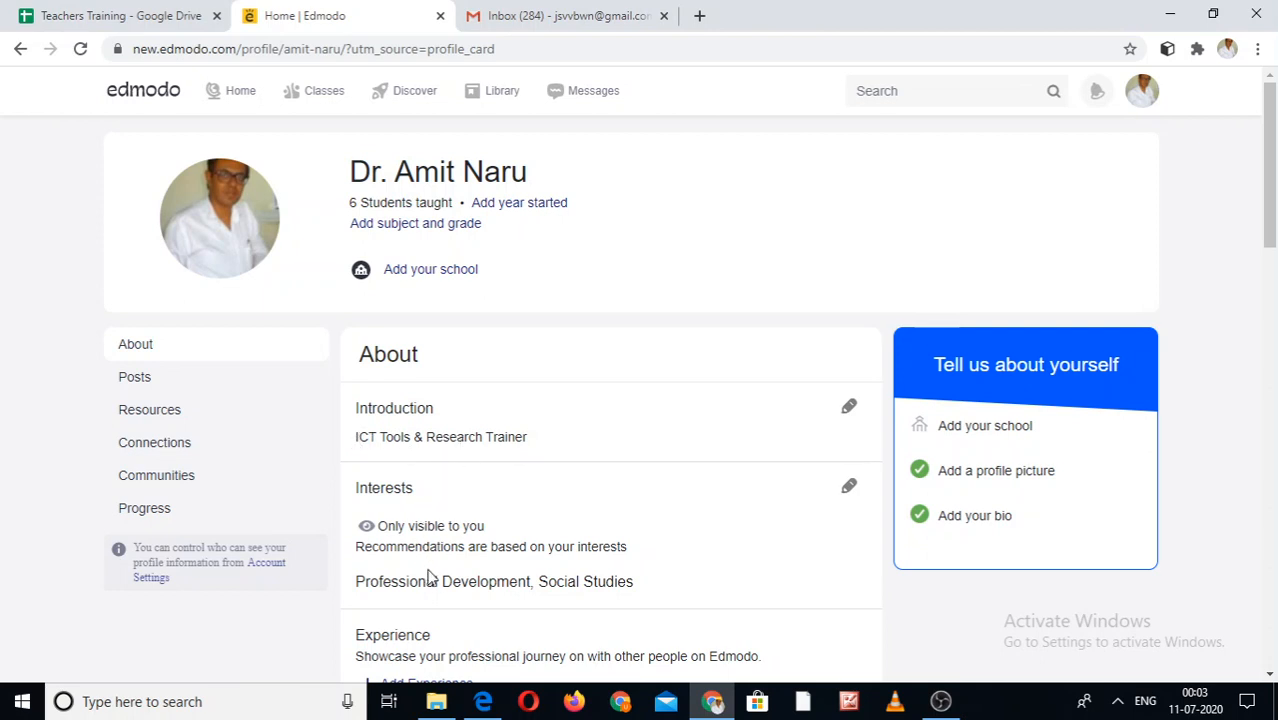
click(1270, 678)
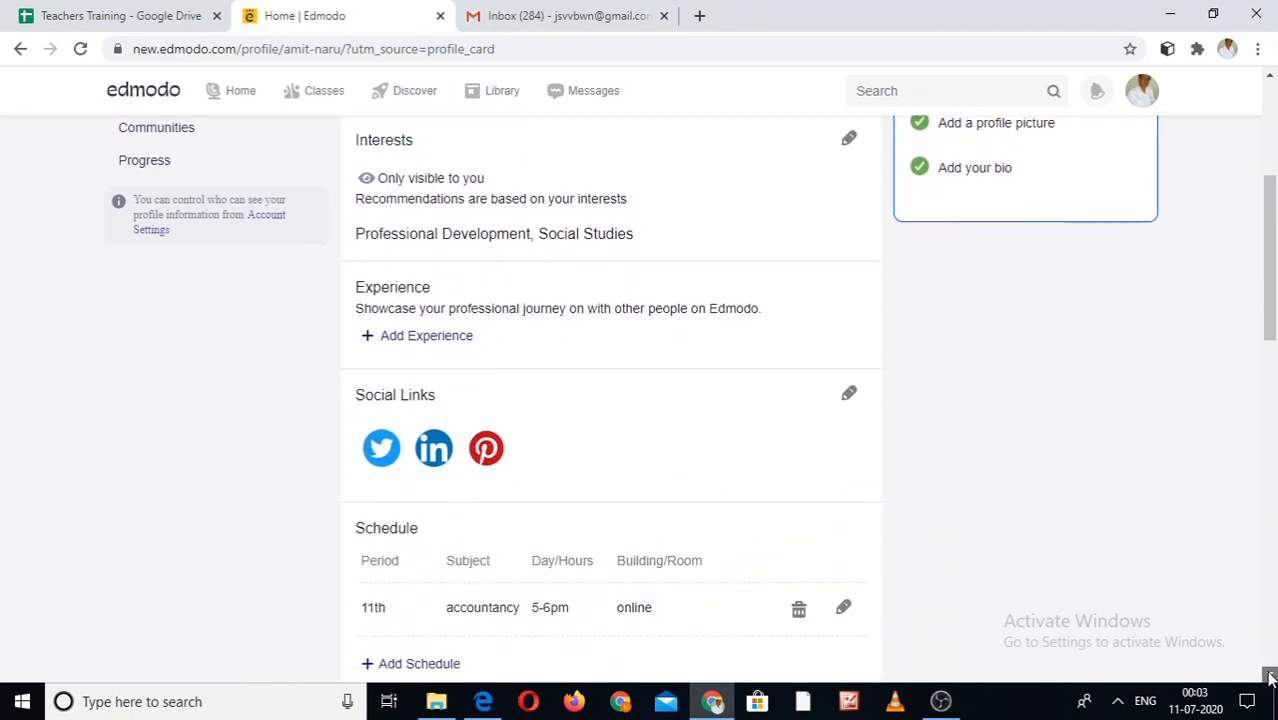
click(1270, 678)
click(1270, 678)
click(1270, 678)
click(1270, 678)
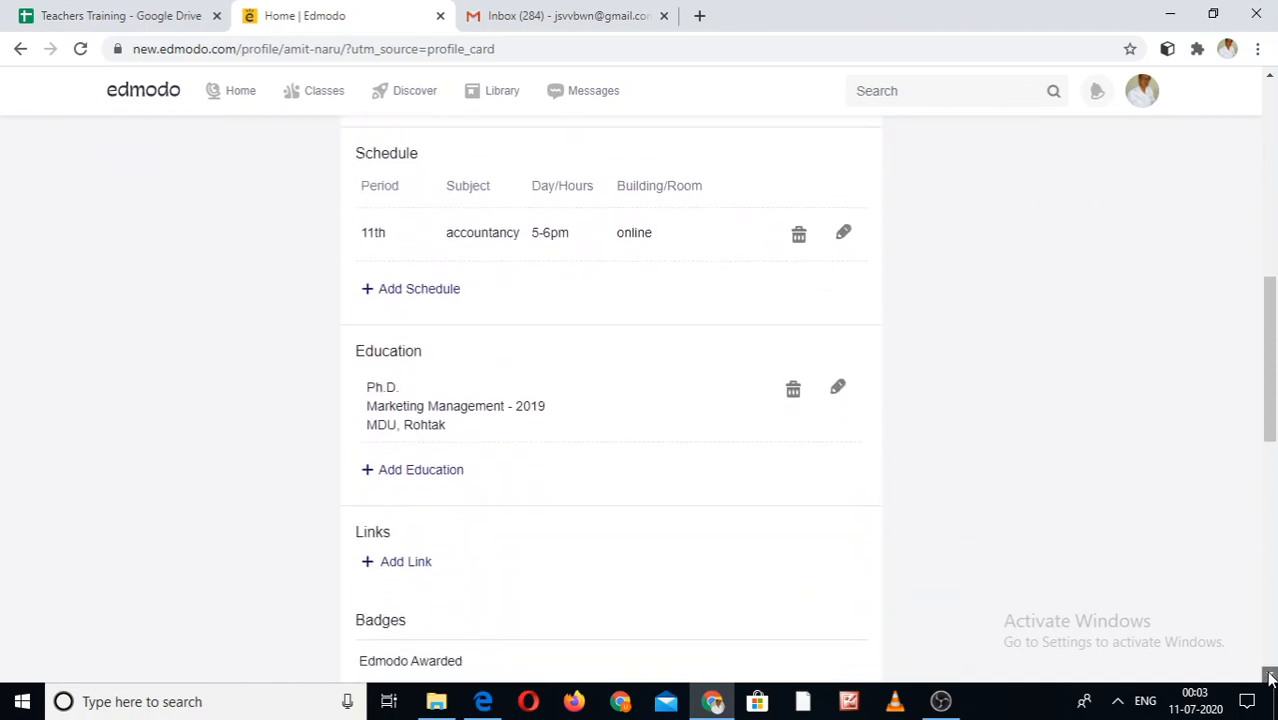
click(1270, 678)
click(1270, 678)
click(1270, 678)
click(1270, 678)
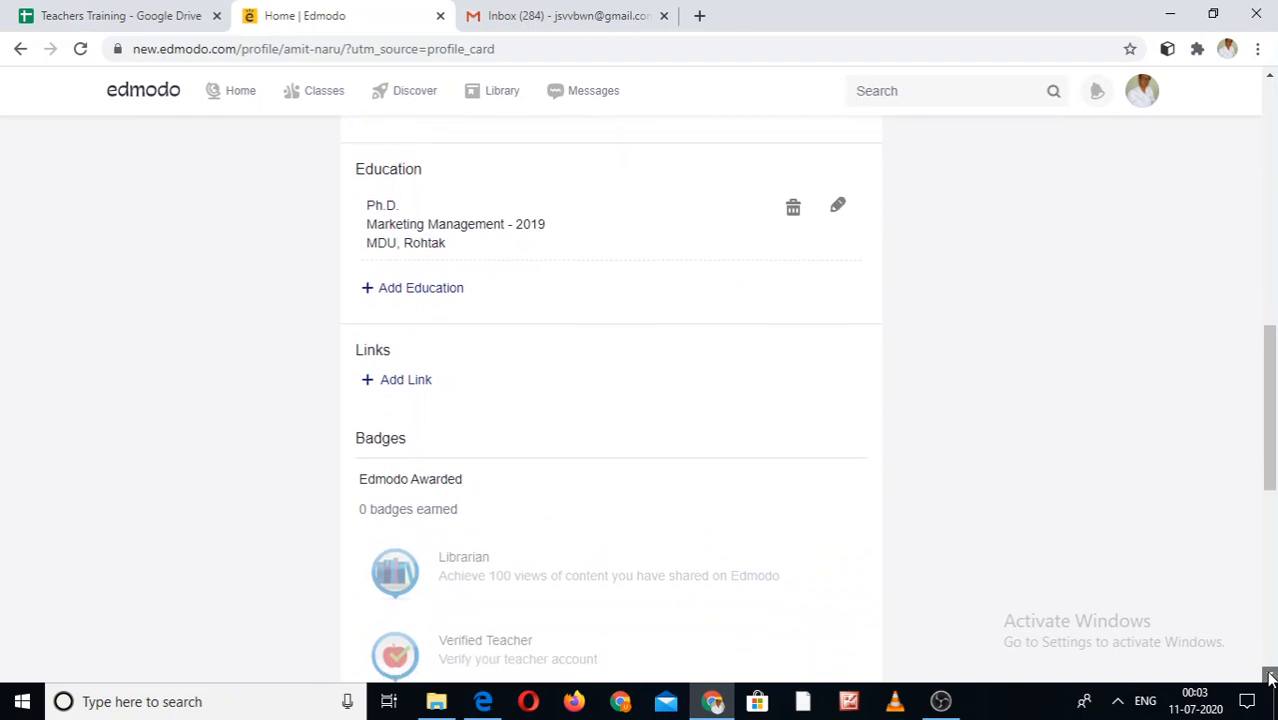
click(1270, 678)
click(1270, 678)
click(1270, 678)
click(1270, 678)
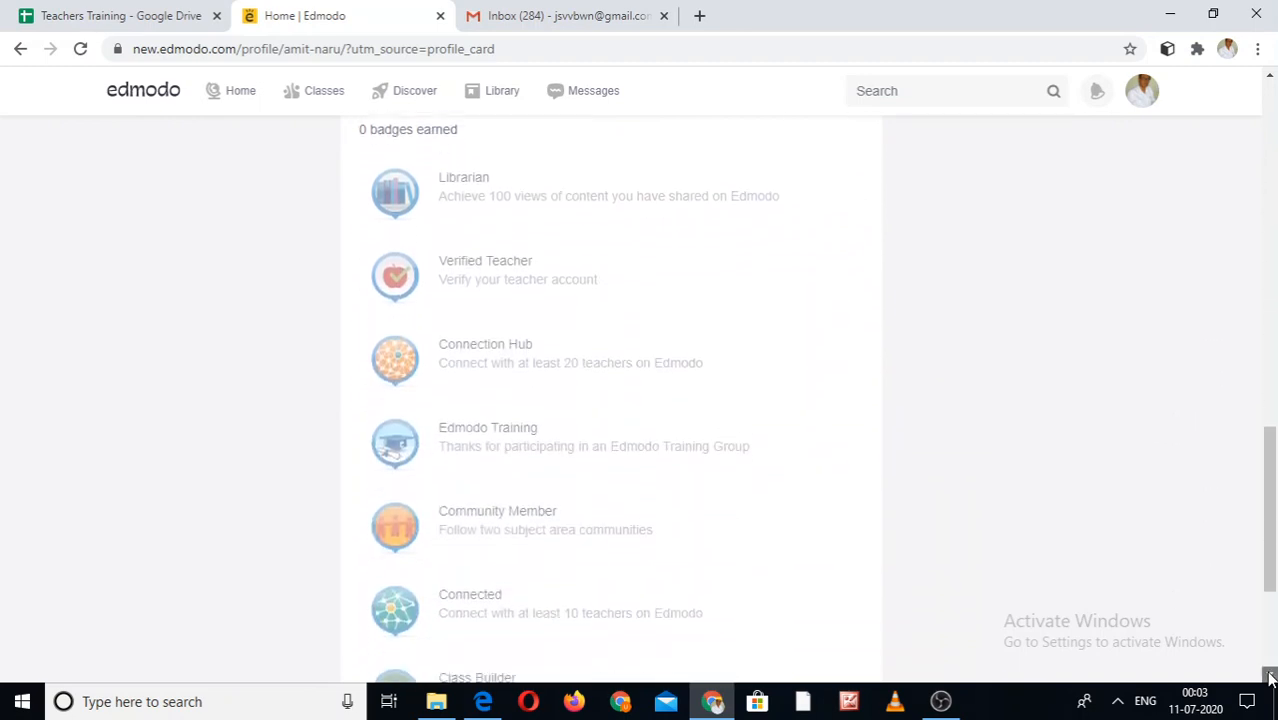
click(1270, 678)
click(1270, 678)
click(1270, 678)
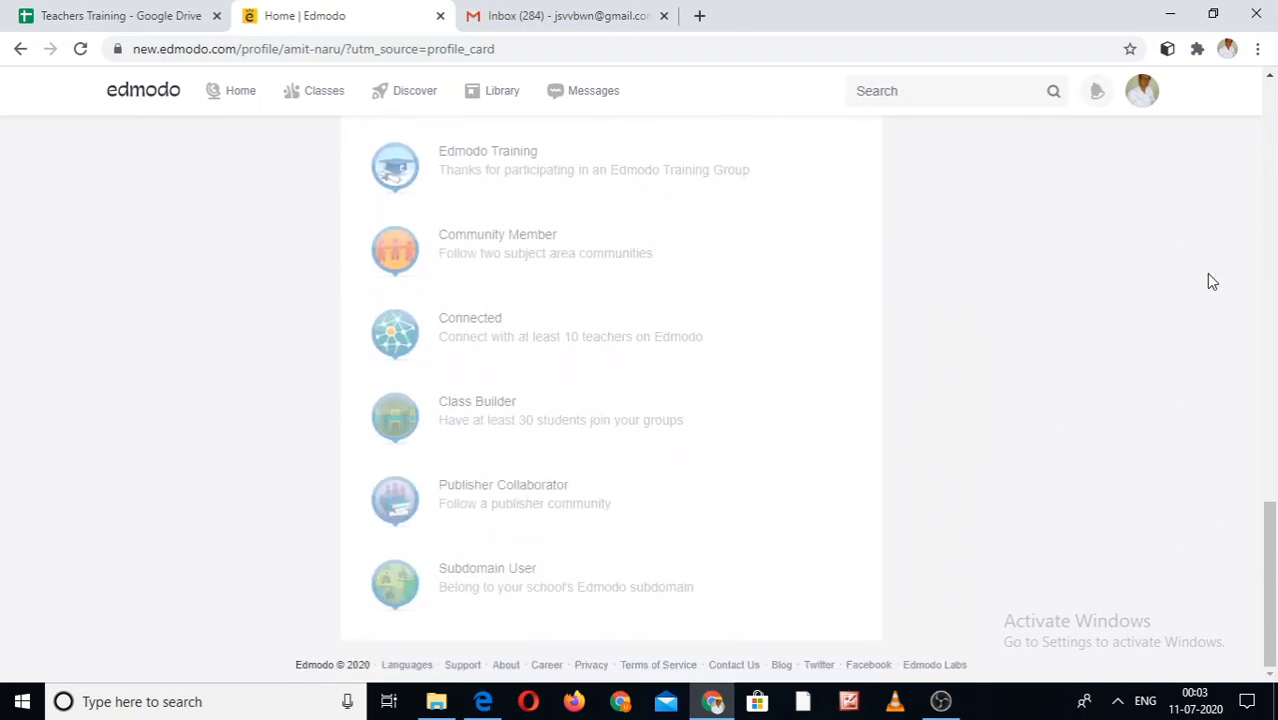
click(1275, 192)
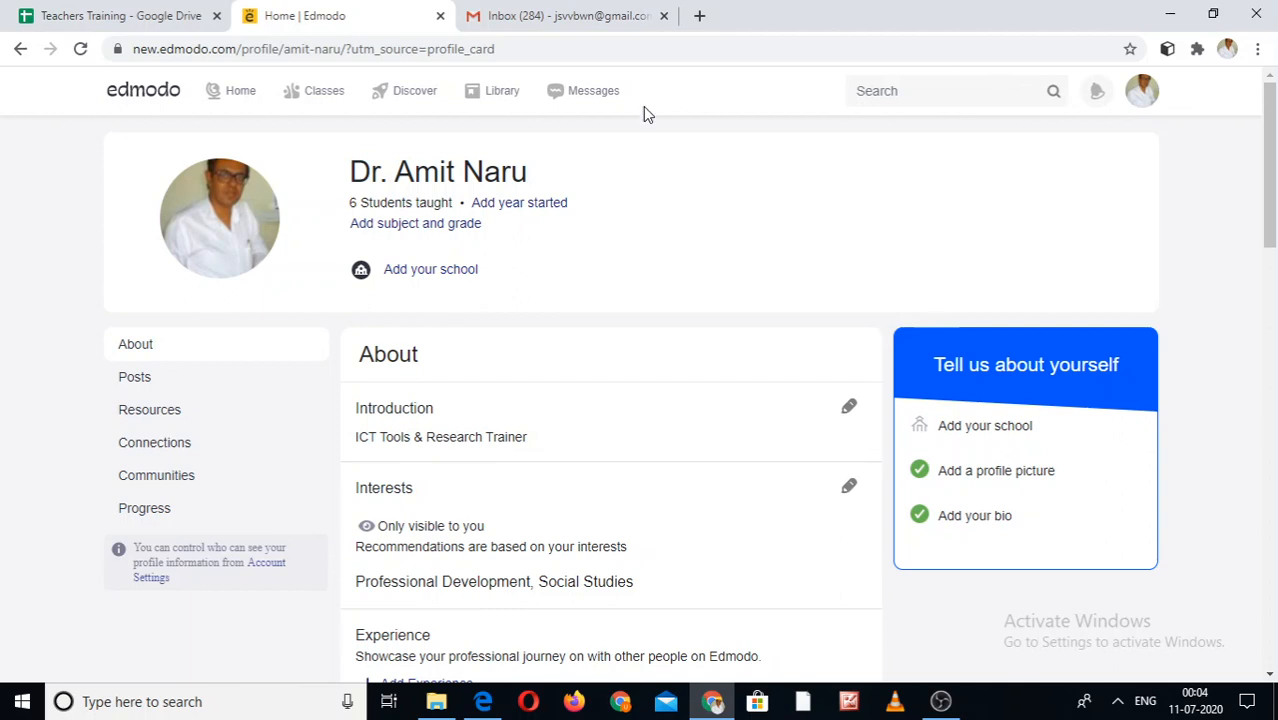
- Go from Home to Classes and scroll down to the Create New Class tile
mouse_move(310, 78)
click(238, 95)
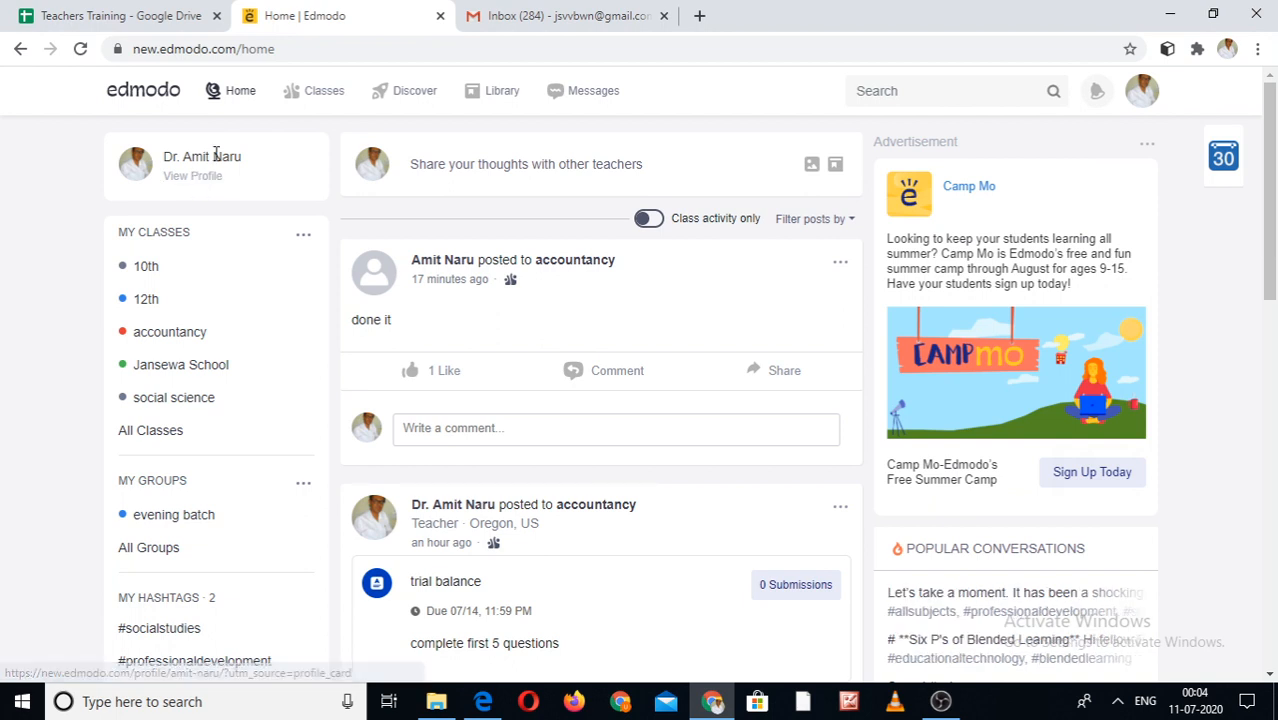
click(322, 97)
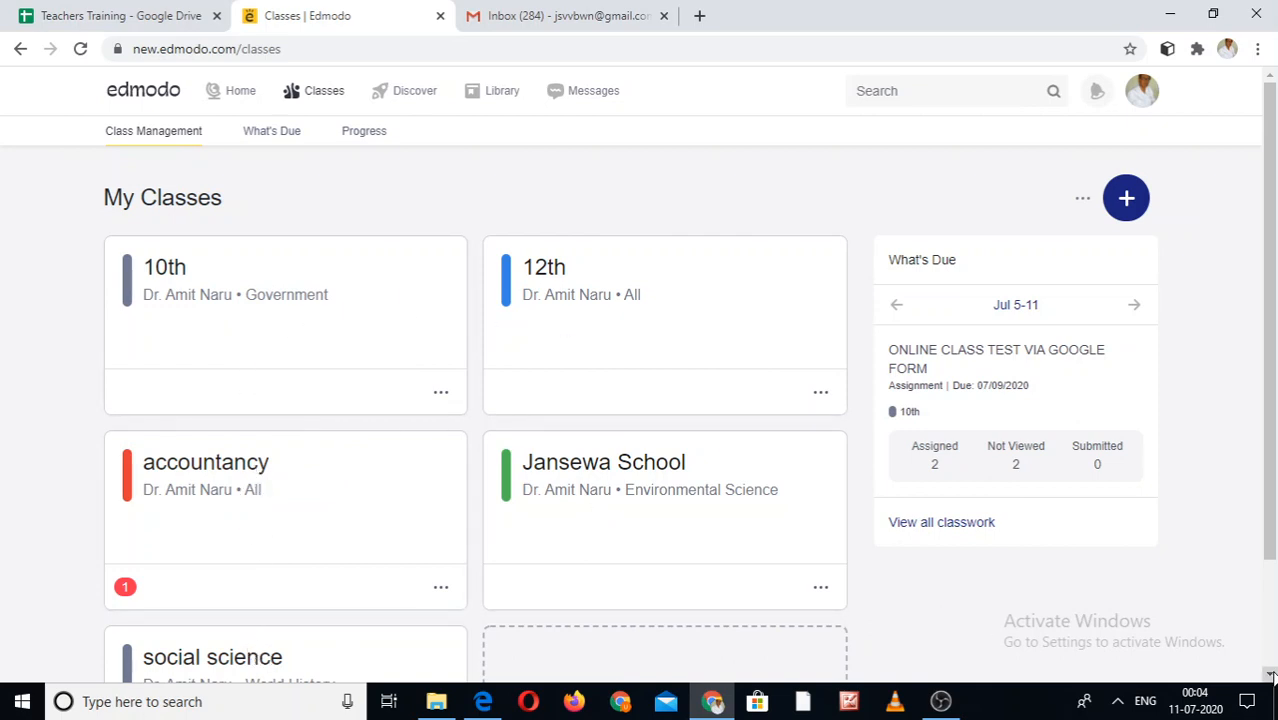
scroll(596, 531, down, 2)
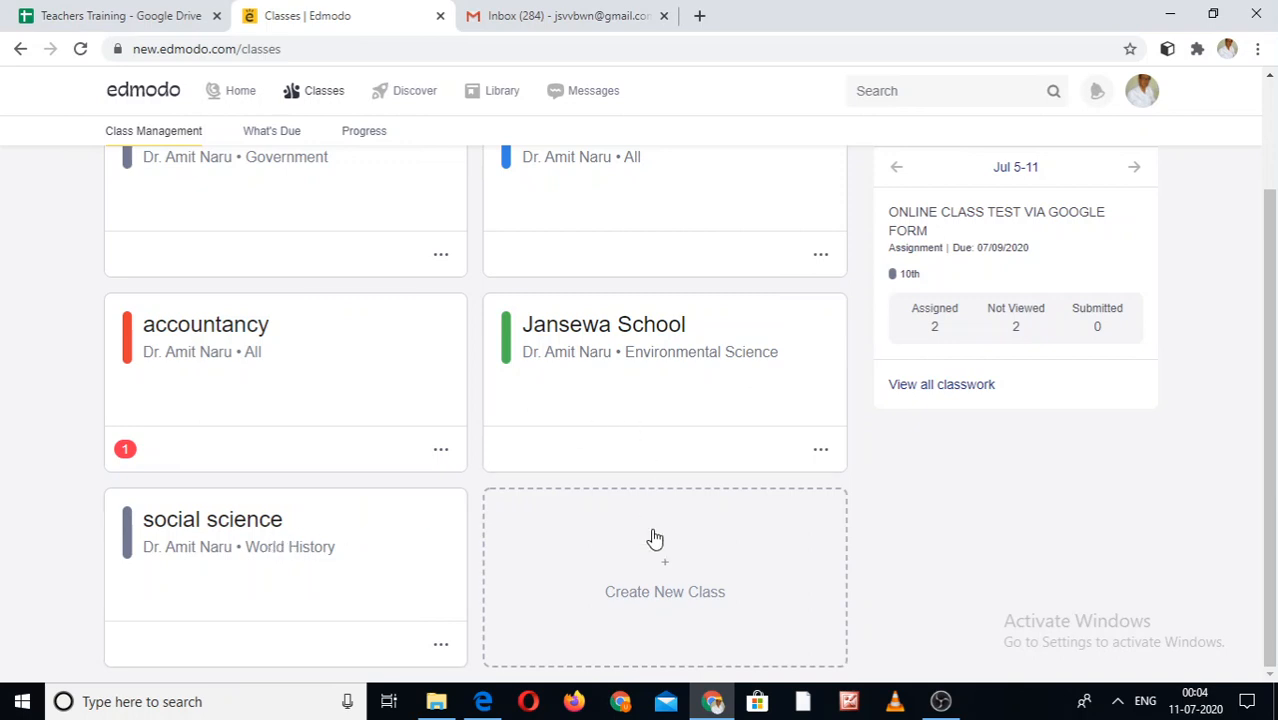
- Open the Create a Class form and choose 12th Grade, Mathematics and Algebra
click(667, 570)
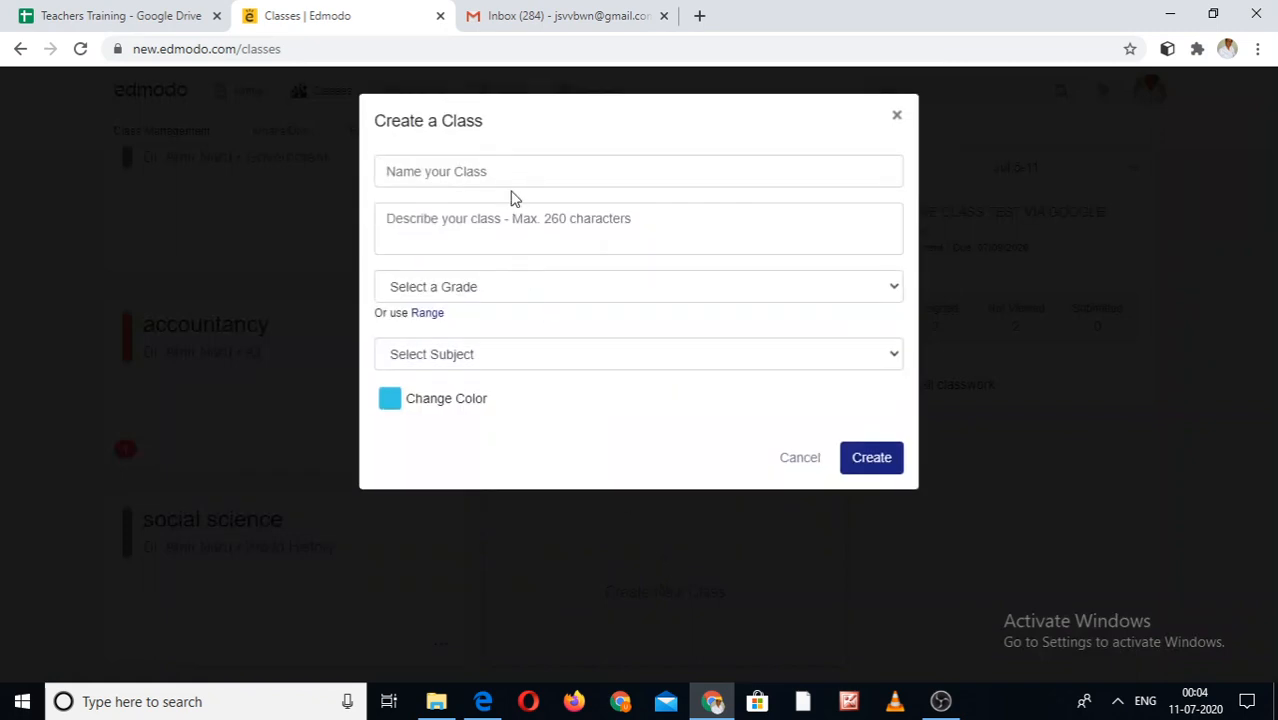
click(520, 177)
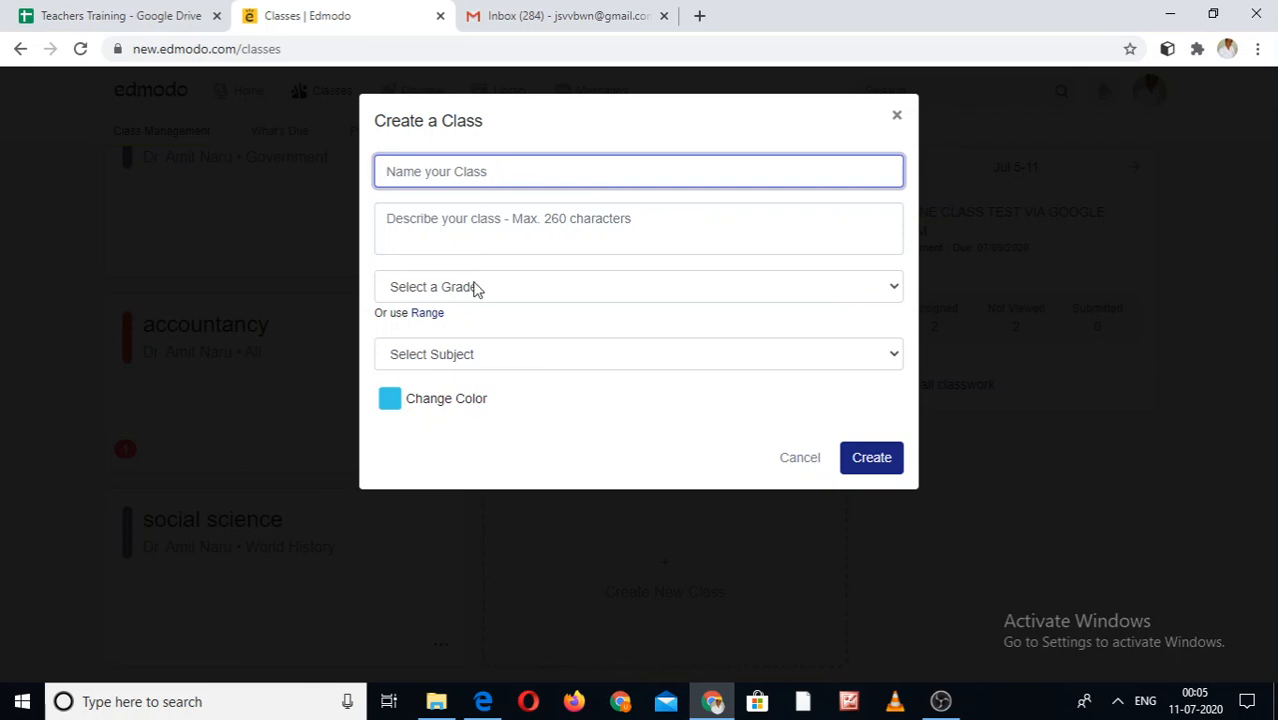
key(Escape)
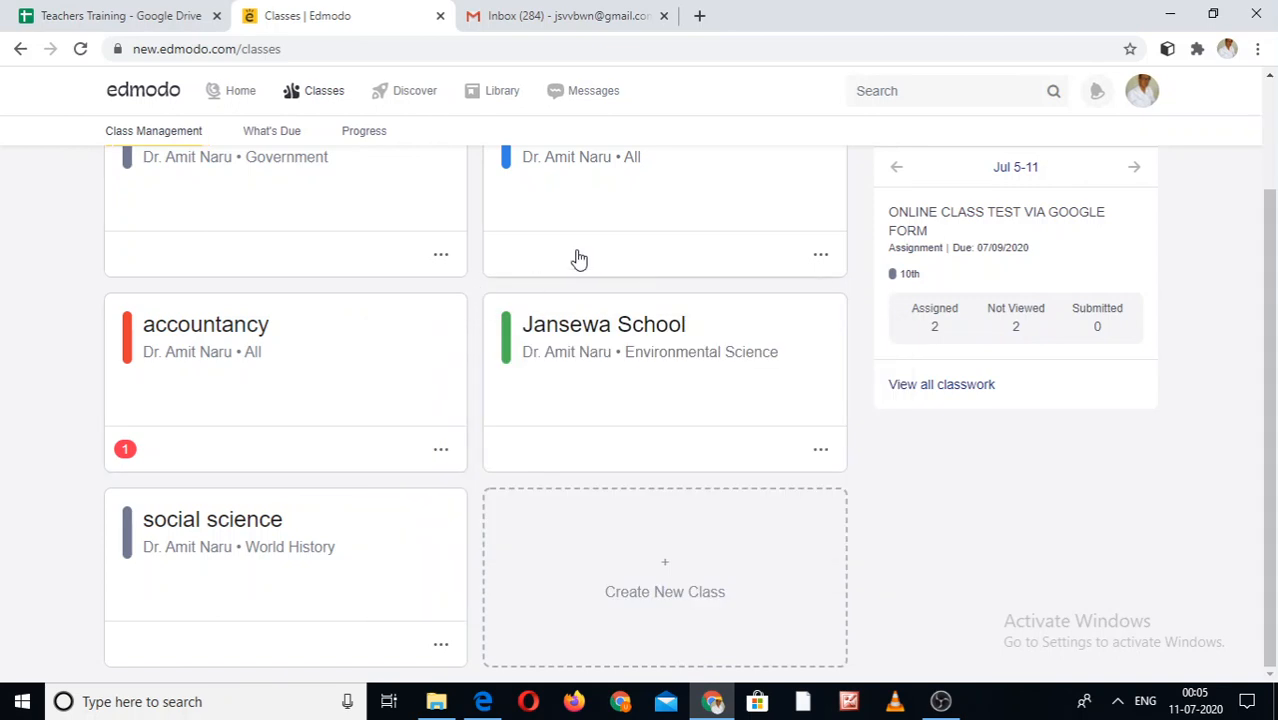
click(653, 563)
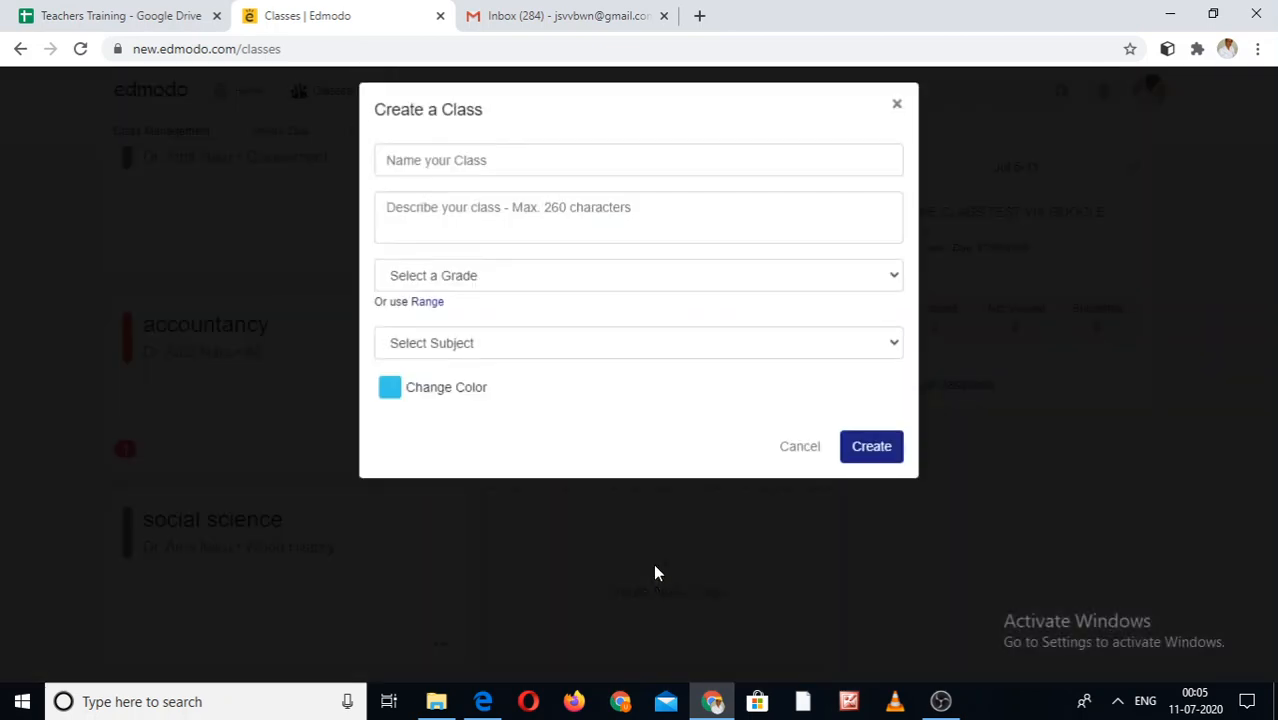
click(607, 287)
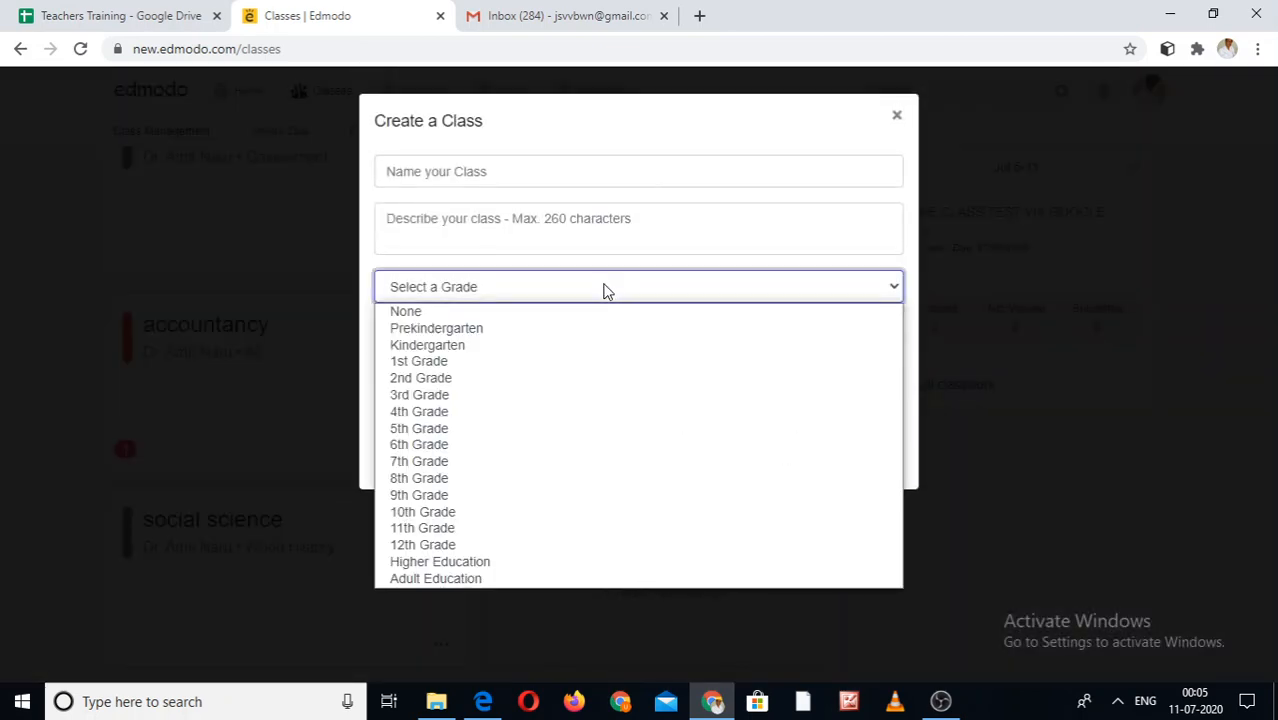
click(467, 546)
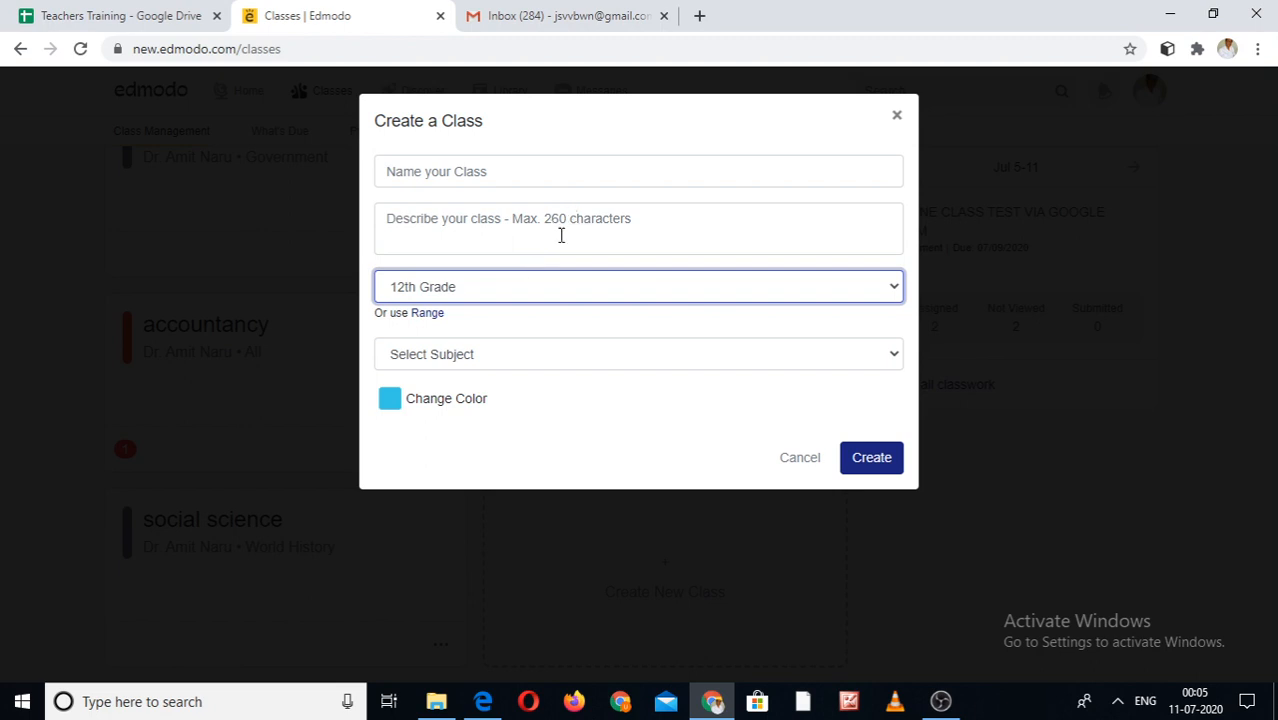
click(505, 360)
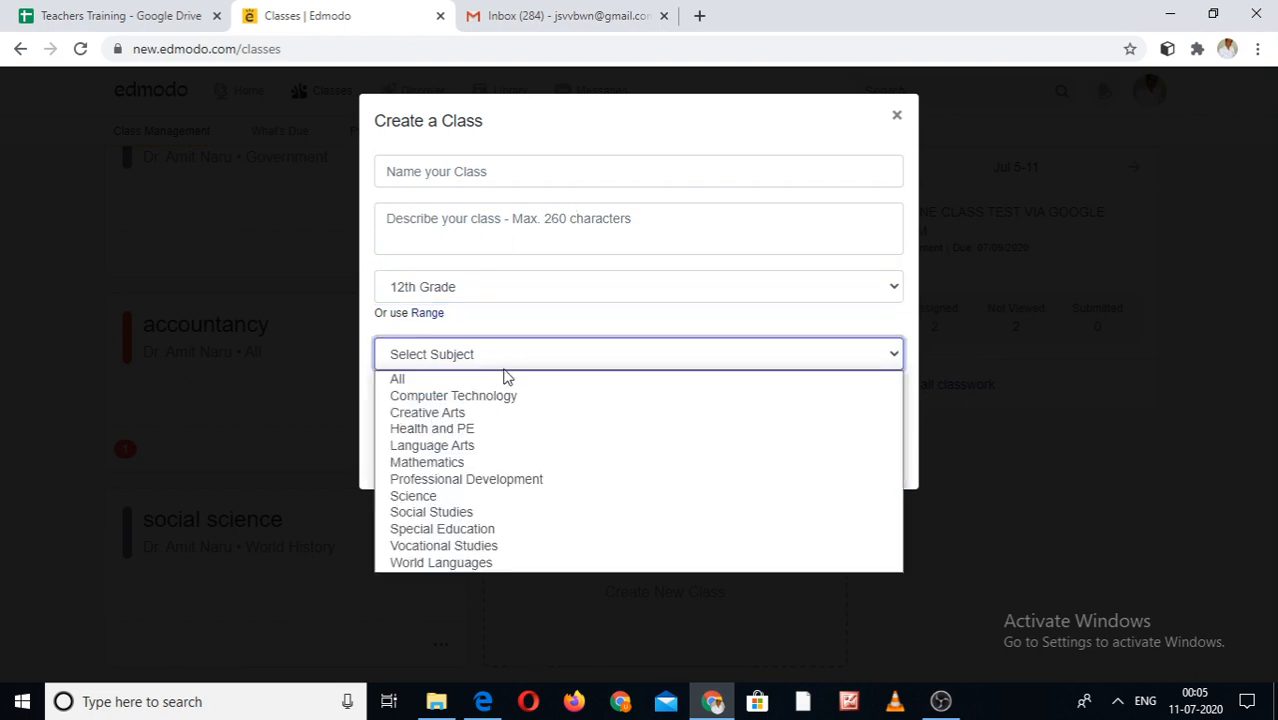
click(491, 462)
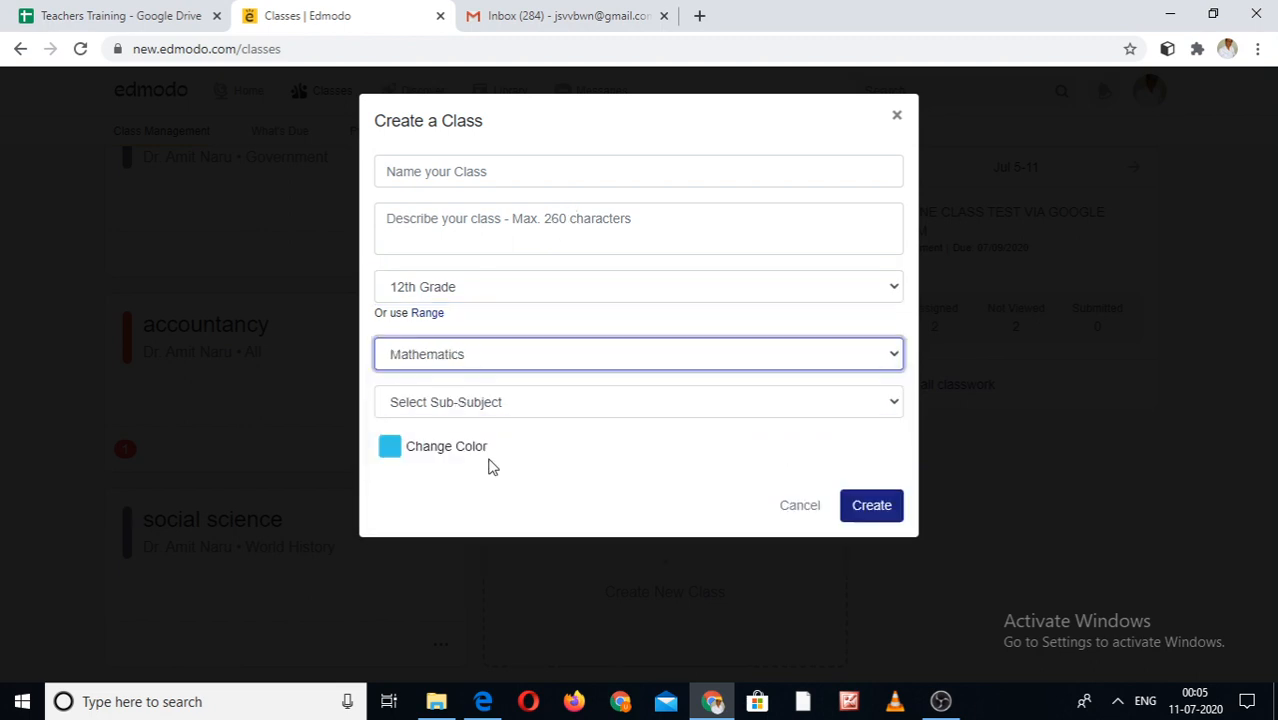
click(522, 401)
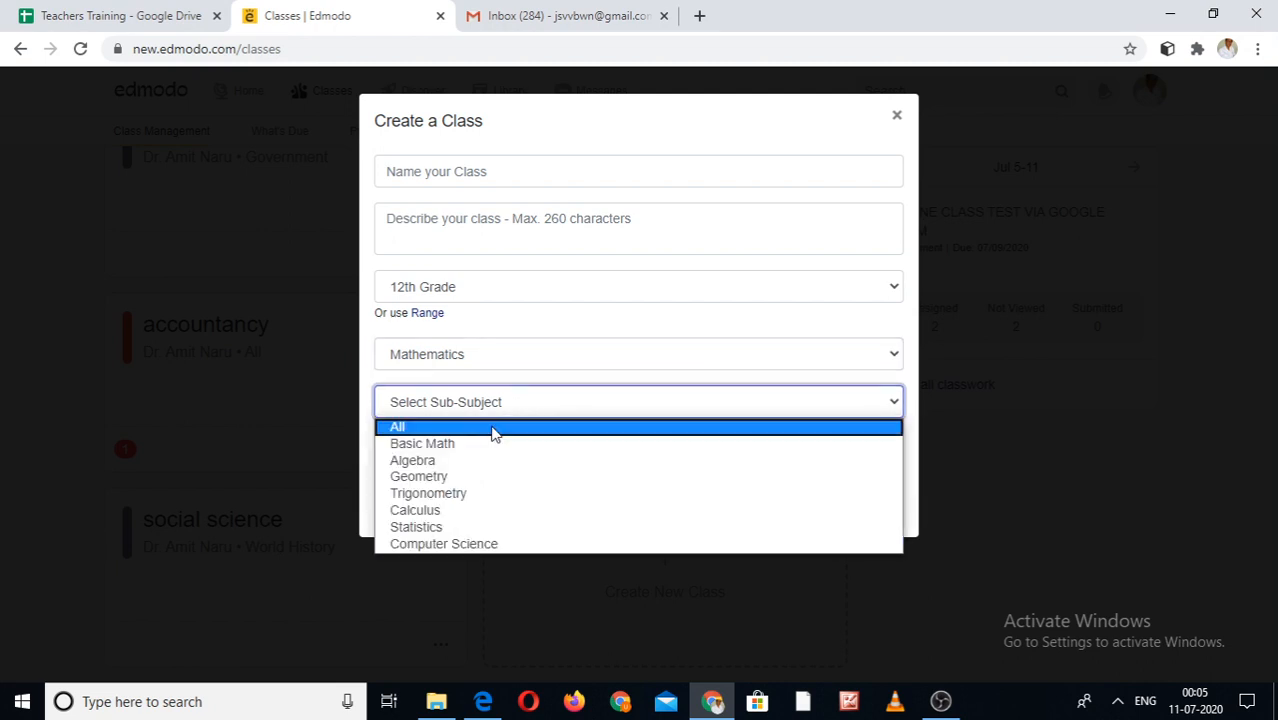
click(481, 462)
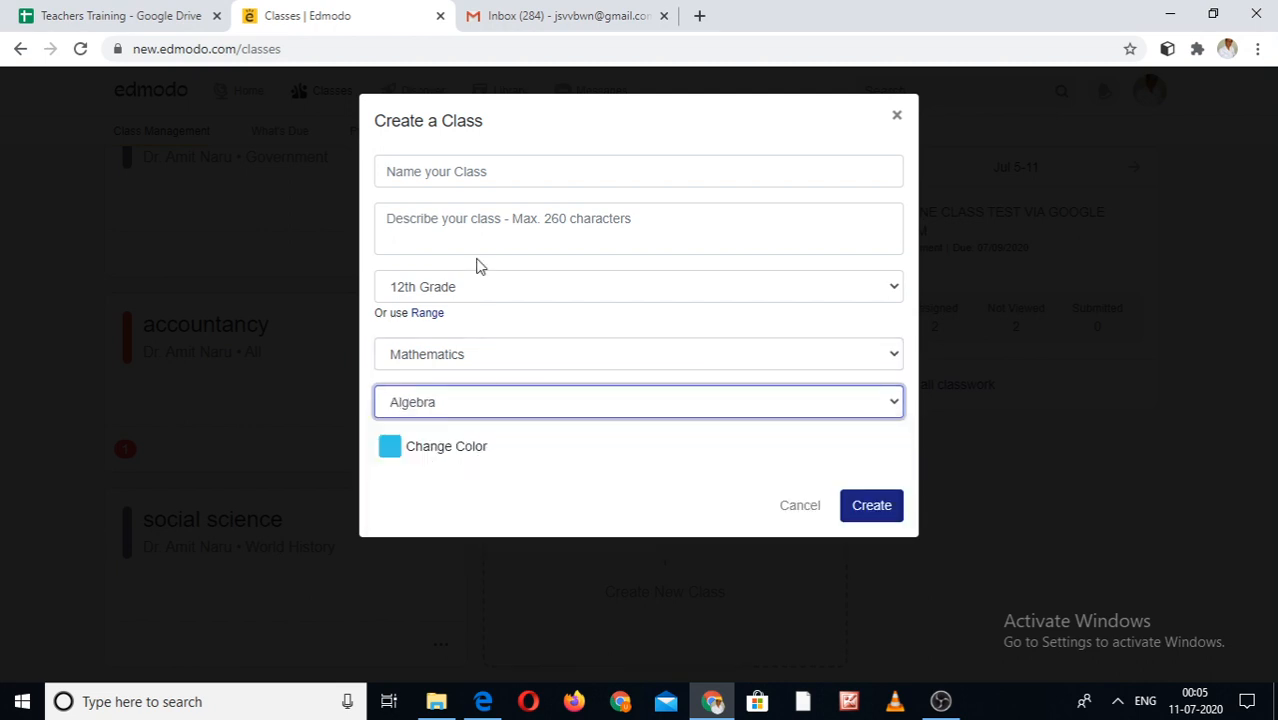
- Name the class '12th maths' with the description 'maths'
click(506, 180)
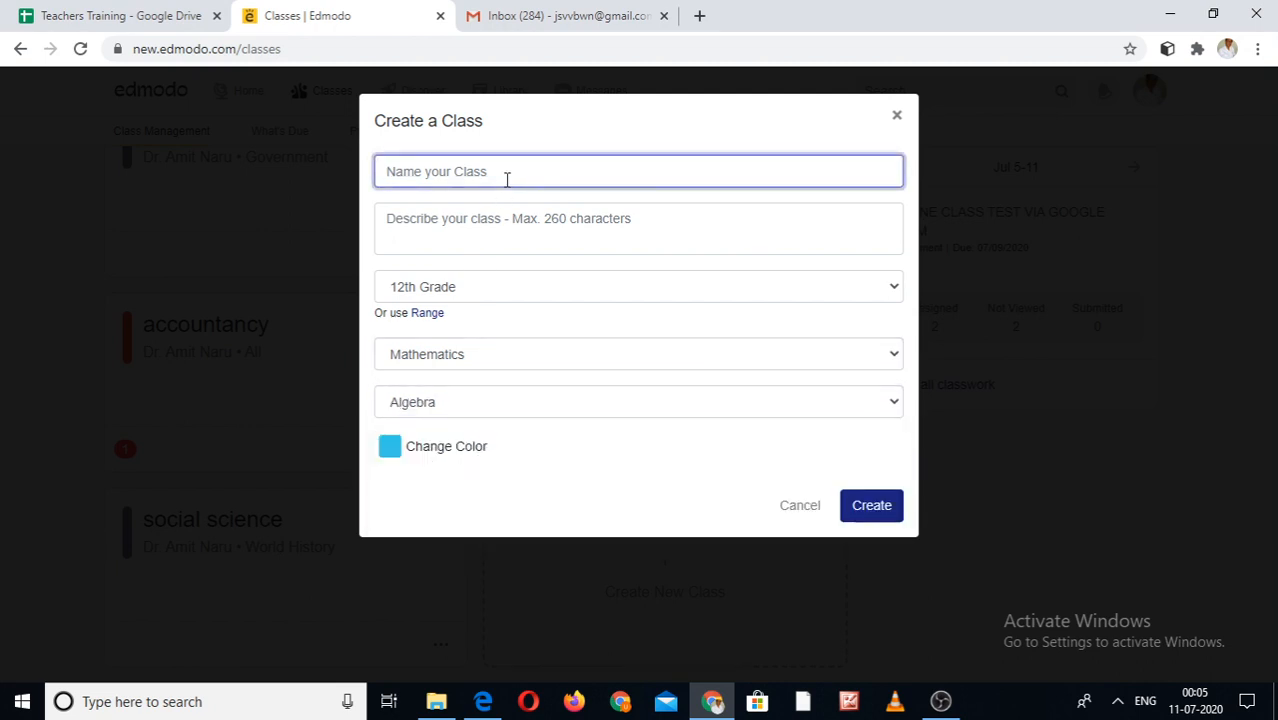
text(12 th maths)
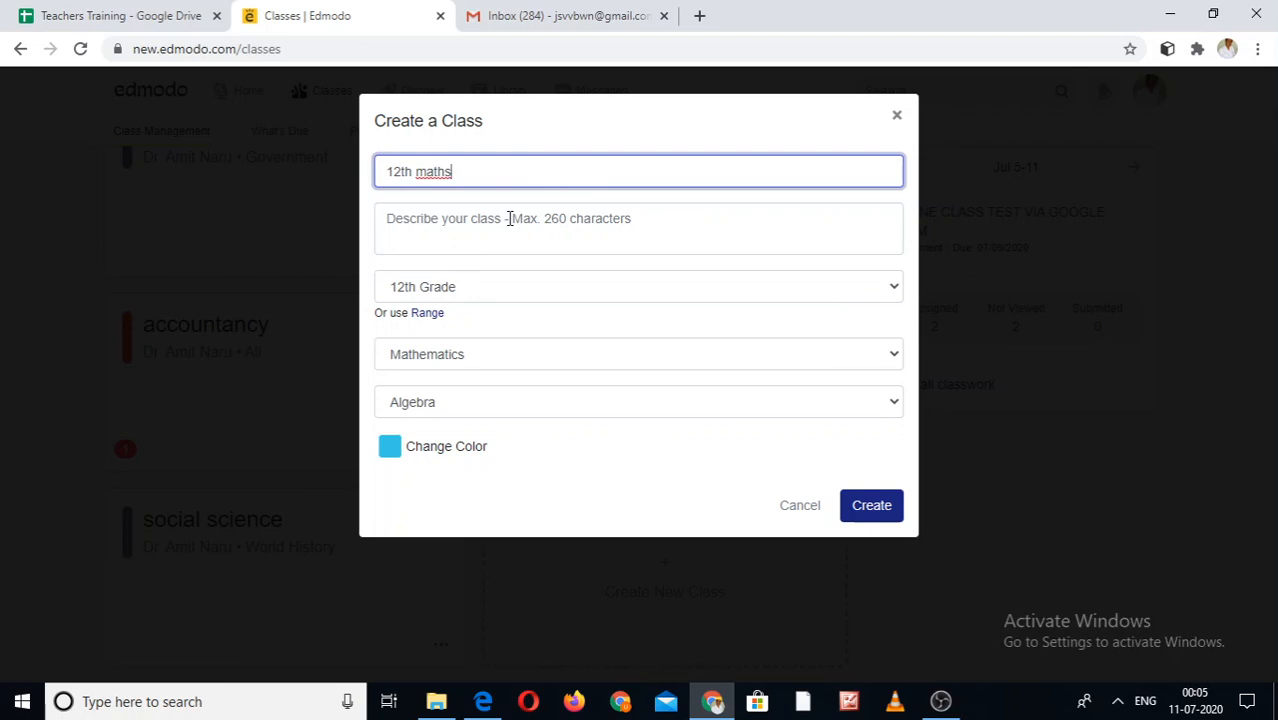
click(509, 218)
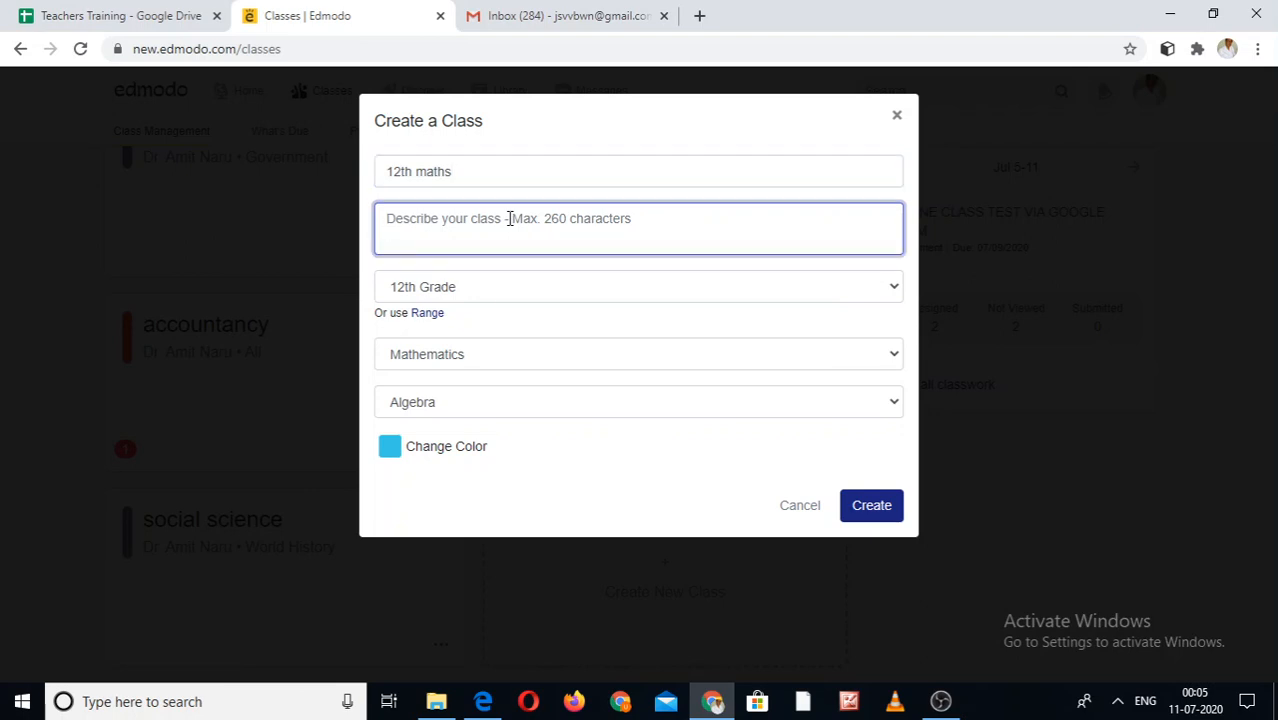
text(maths)
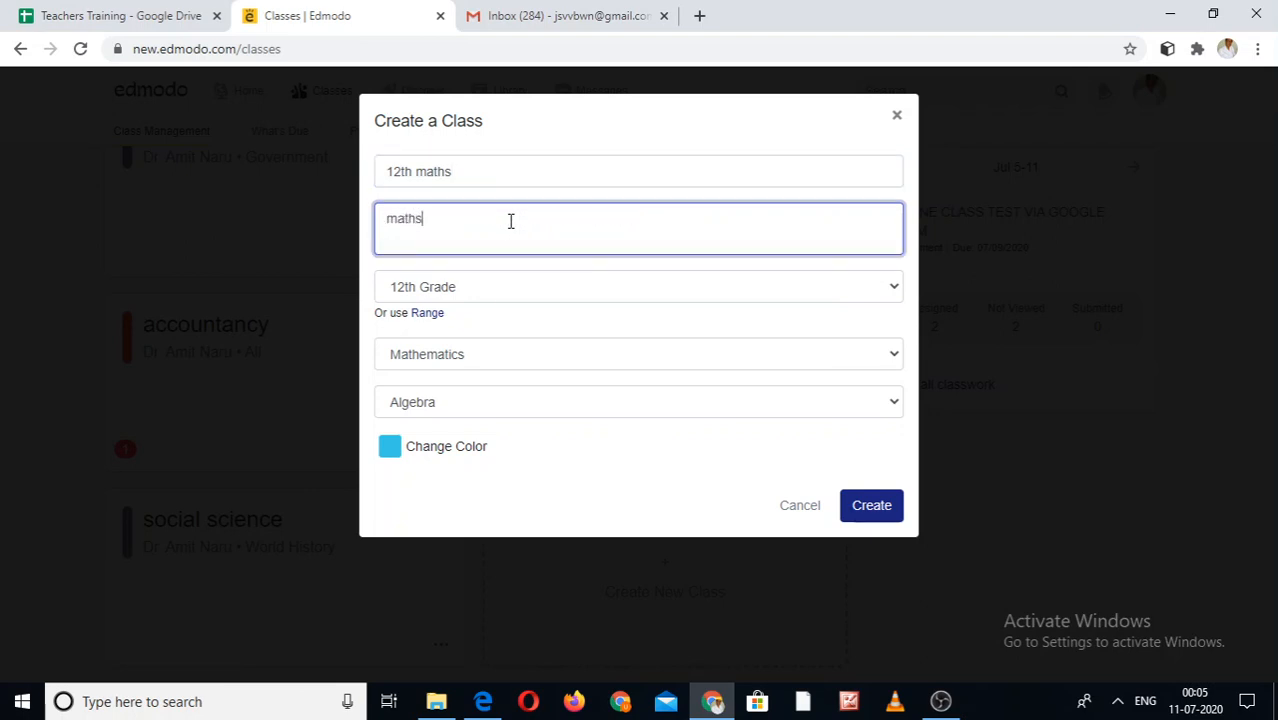
- Create the 12th maths class and choose Add Students in the welcome dialog
click(869, 511)
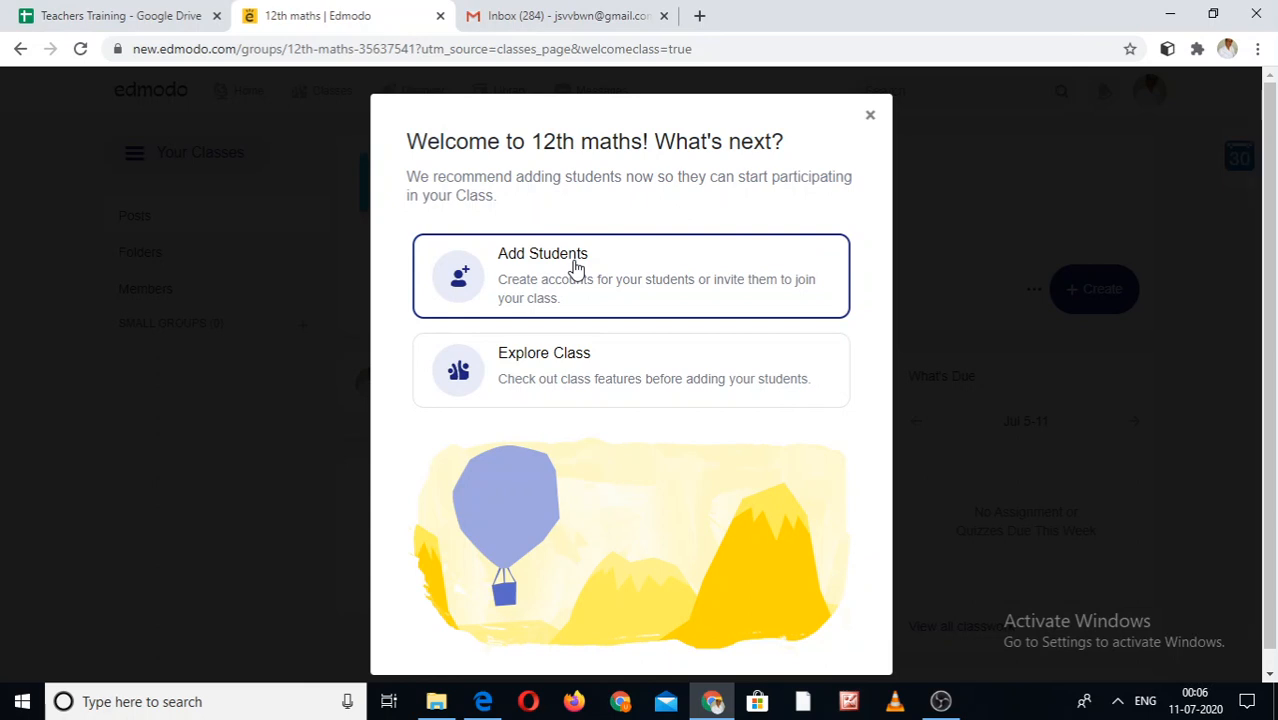
click(556, 261)
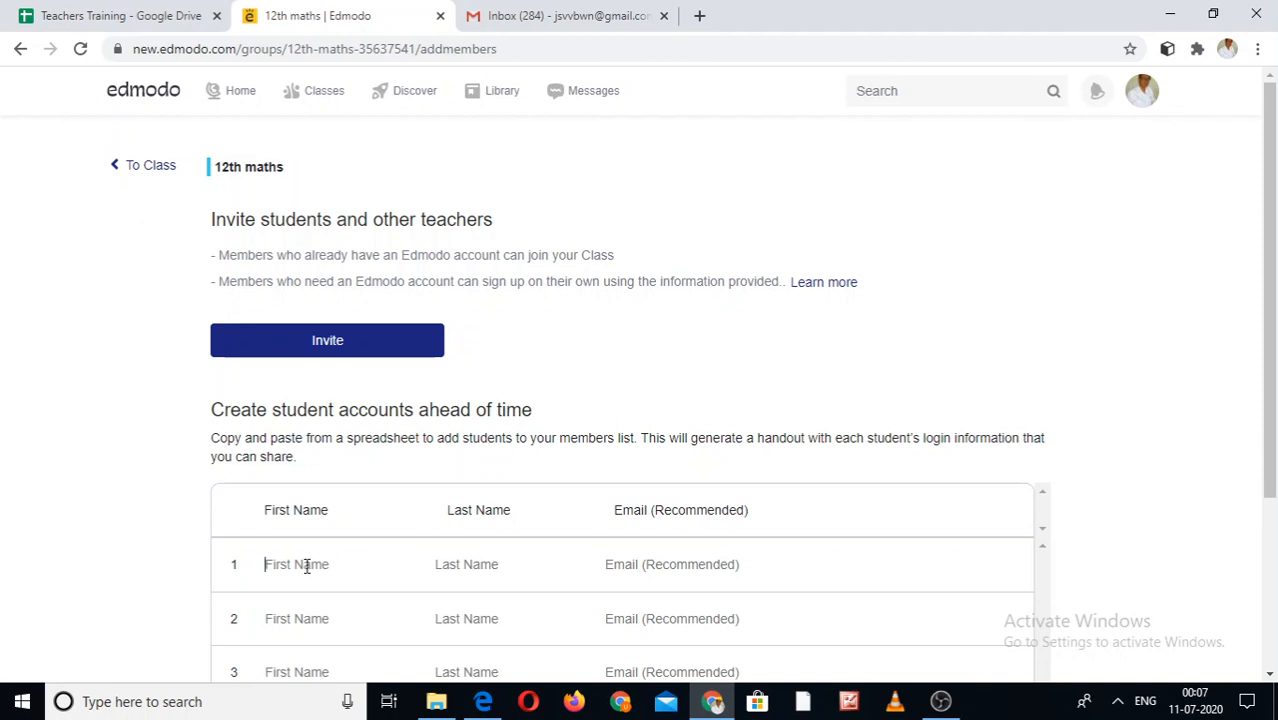
- Fill row 1 with the student's first name, suggested last name and suggested e-mail
text(rohit)
click(463, 567)
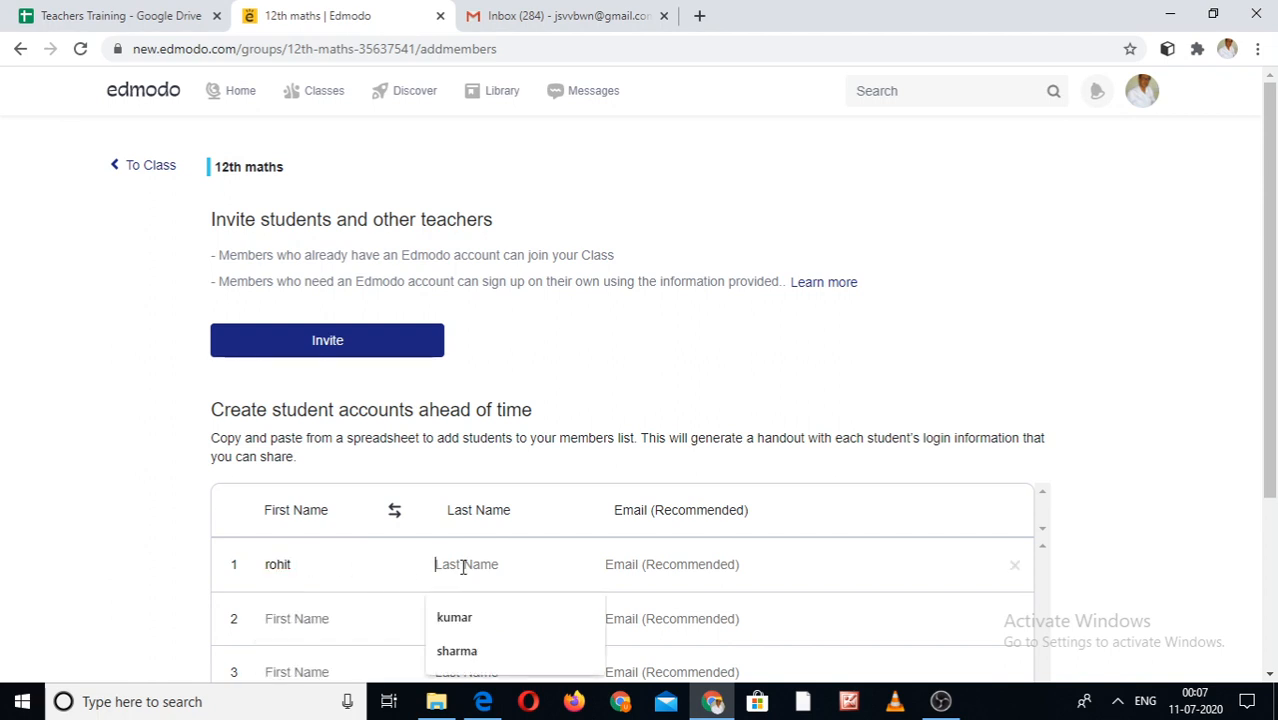
click(476, 620)
click(670, 568)
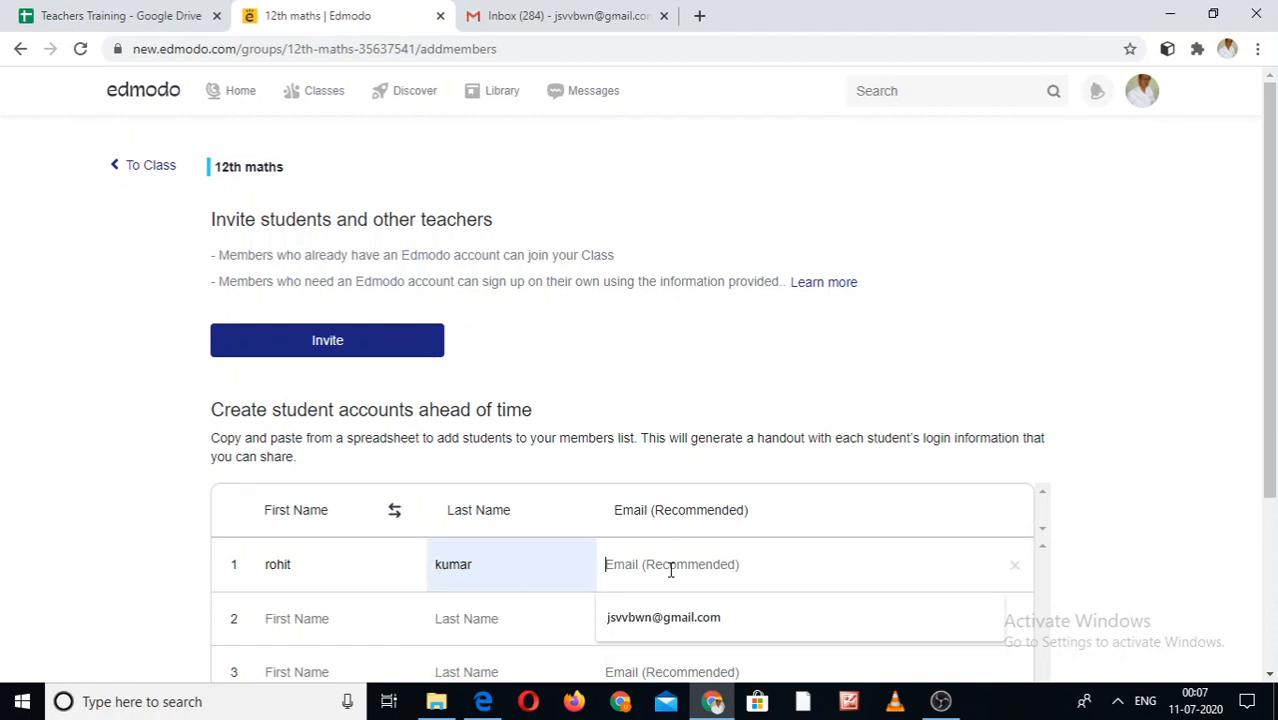
click(685, 619)
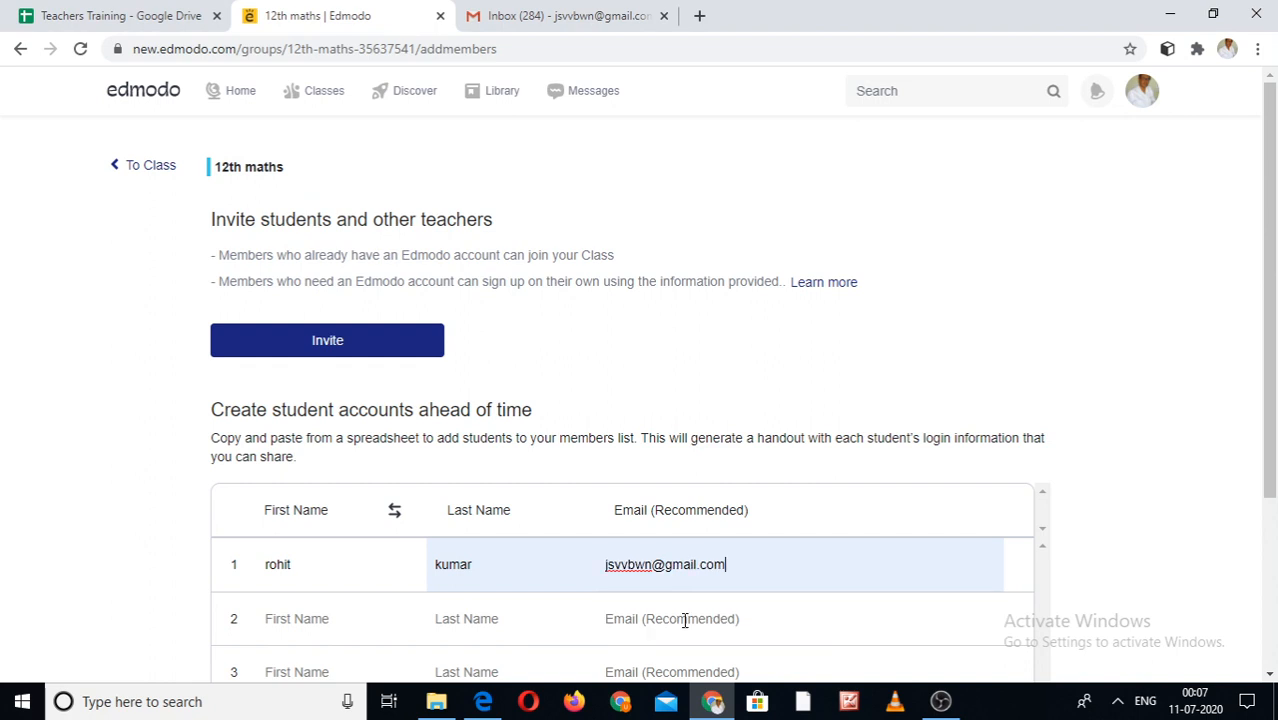
click(1270, 675)
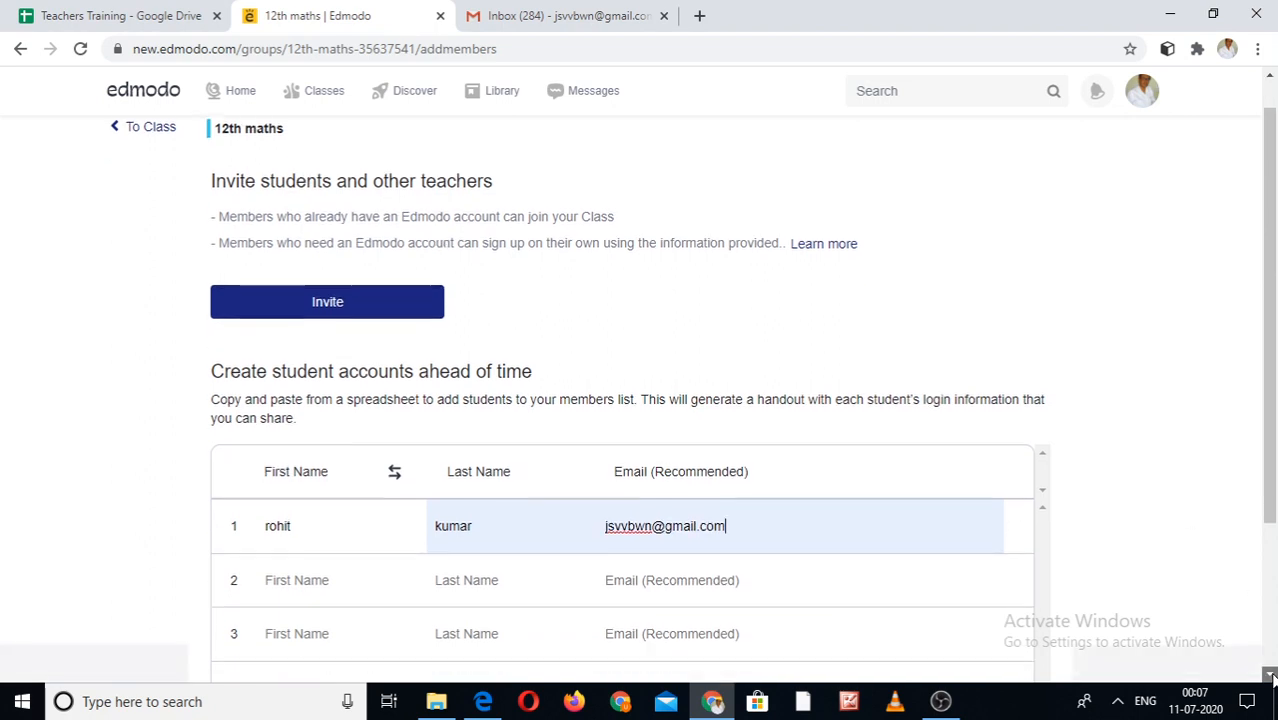
click(1270, 676)
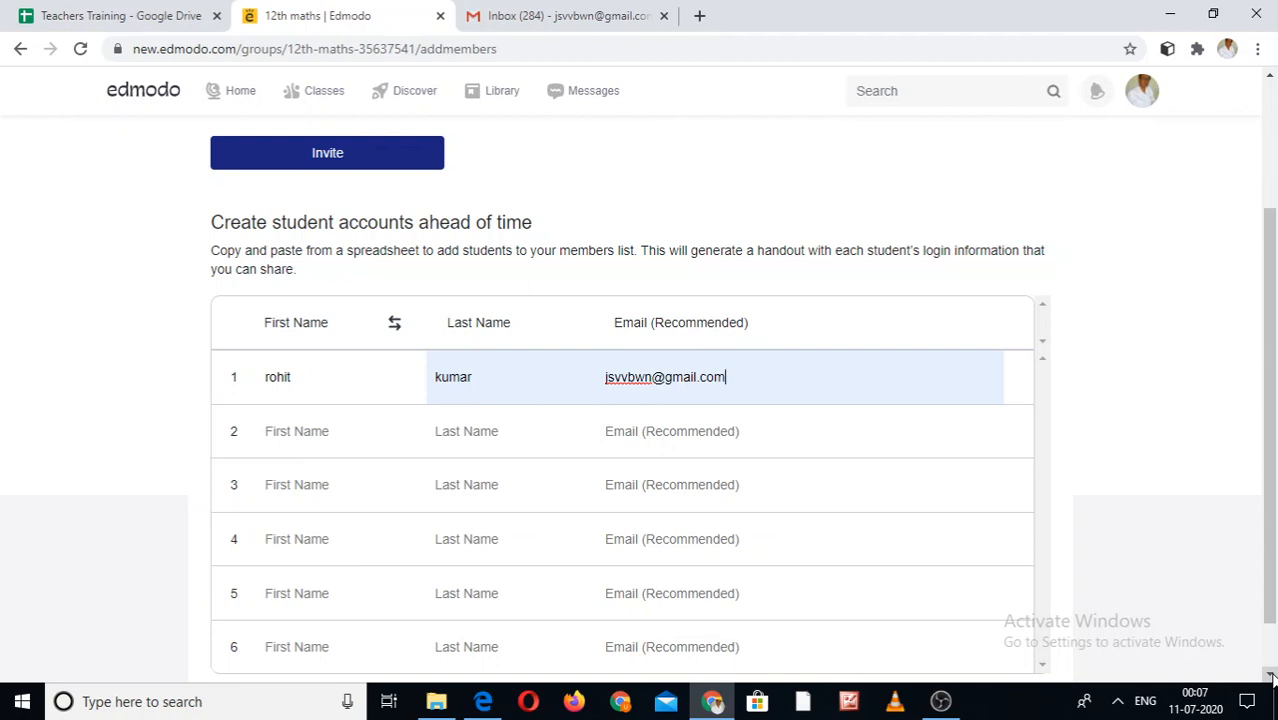
- Copy the class join code under Invite and open the PDF joining instructions
click(317, 155)
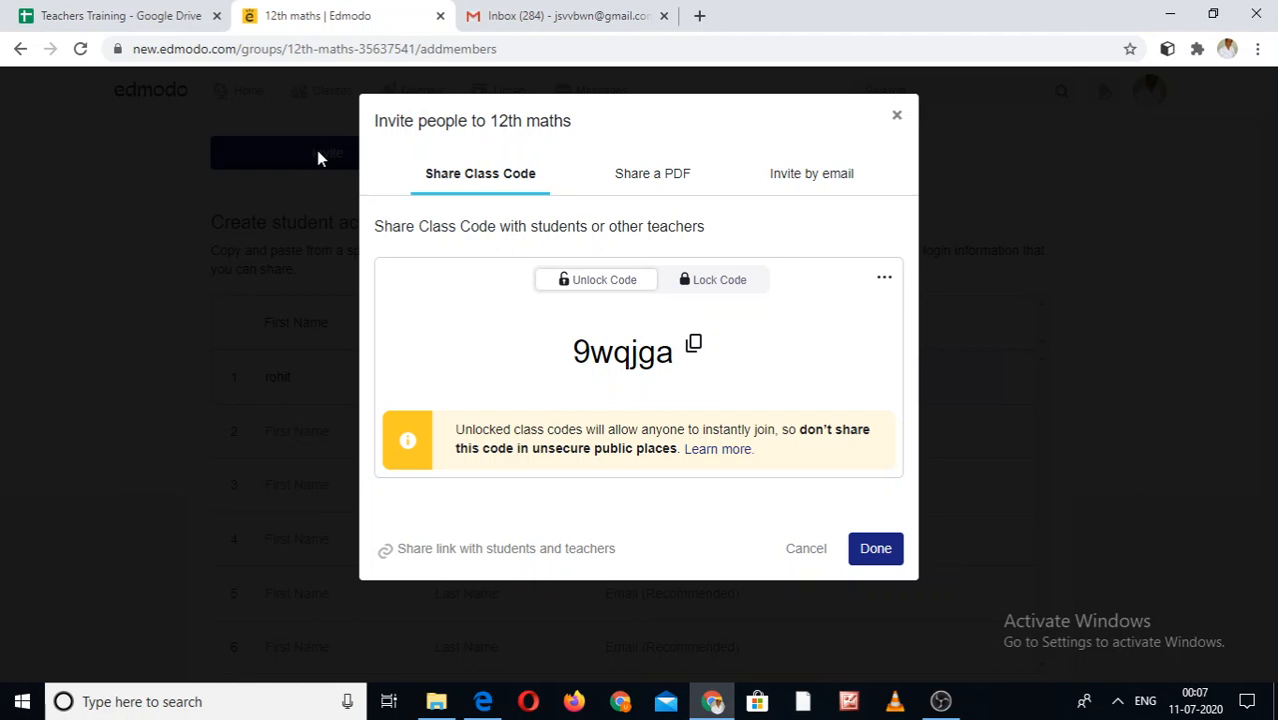
click(695, 346)
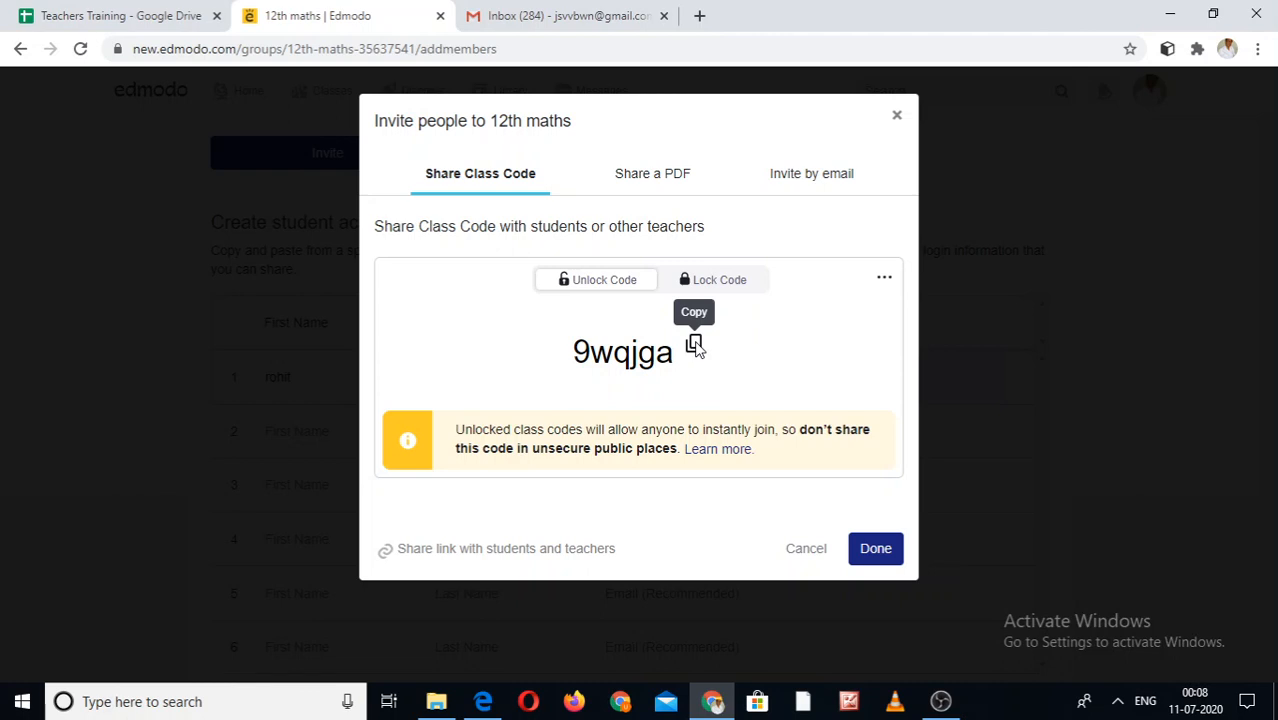
click(655, 178)
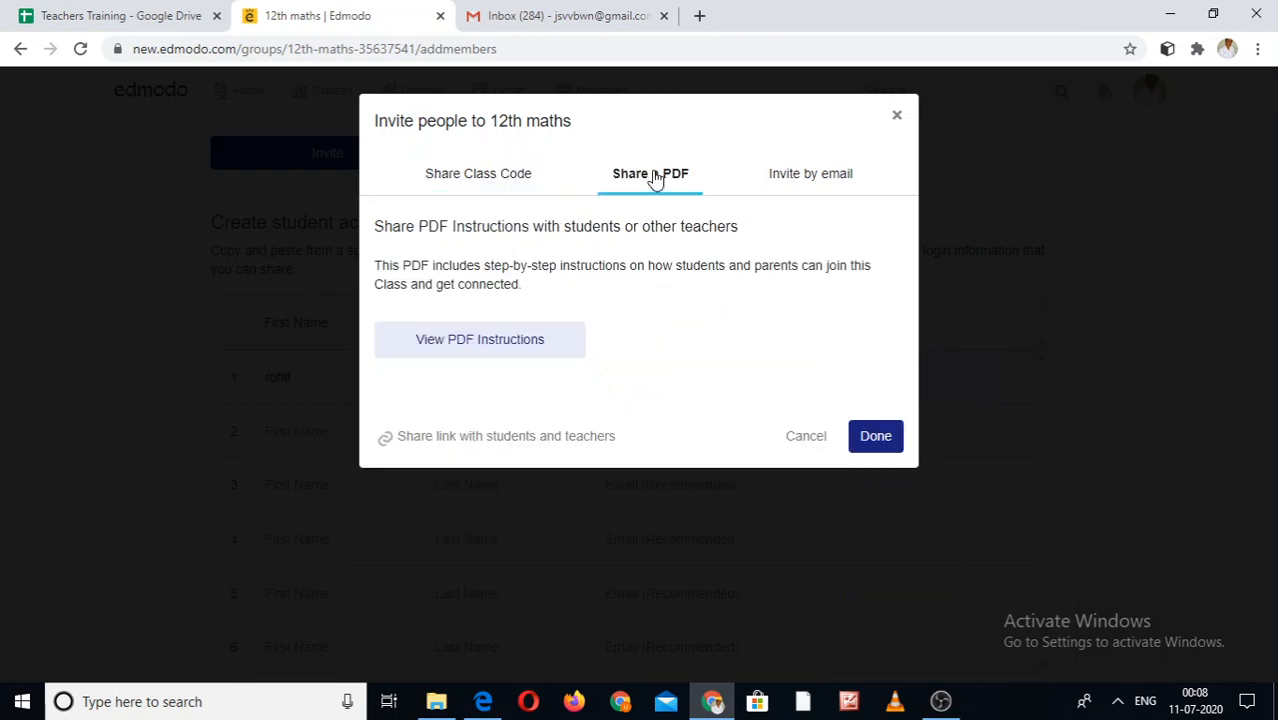
click(490, 350)
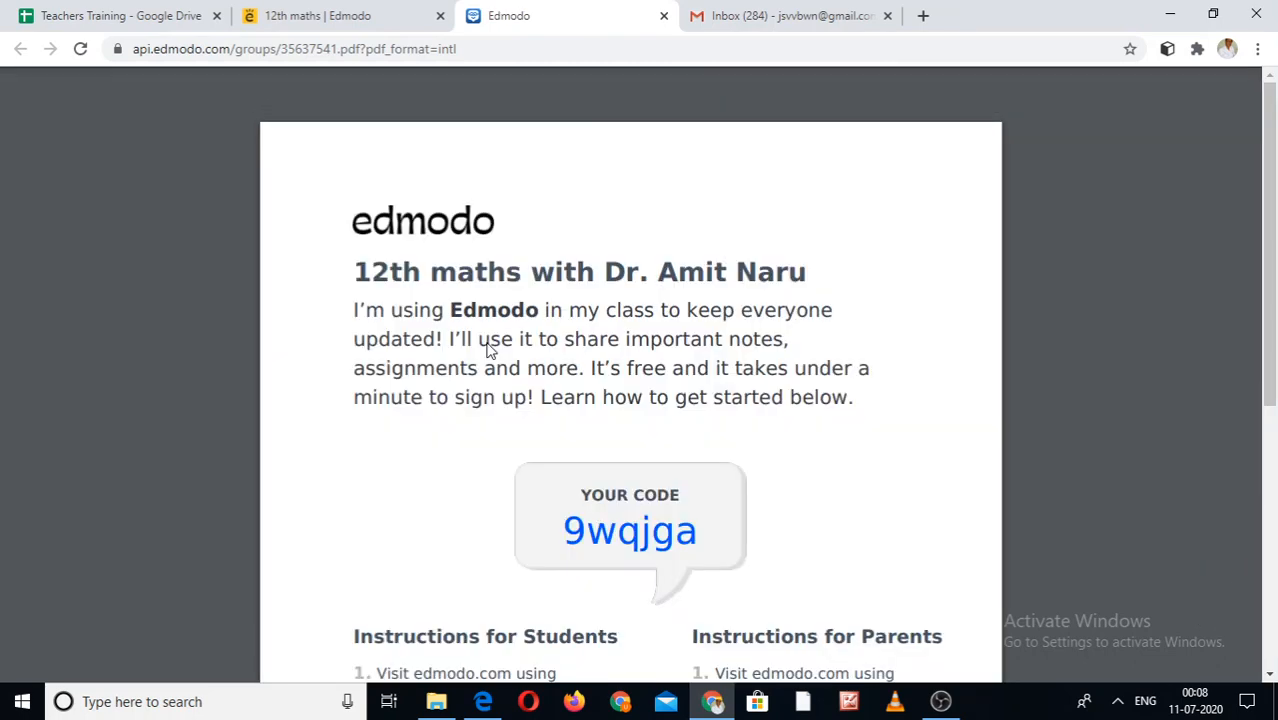
- Go back to the 12th maths tab and switch the invite dialog to Invite by email
click(330, 14)
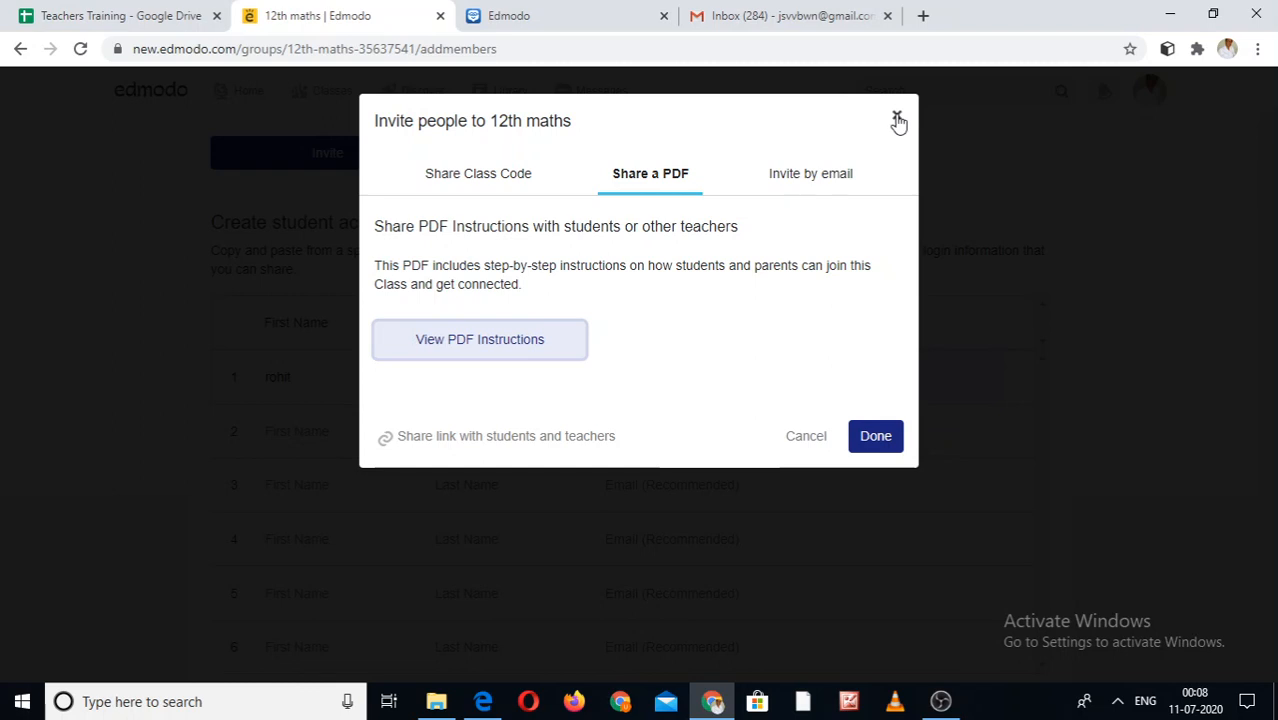
click(490, 174)
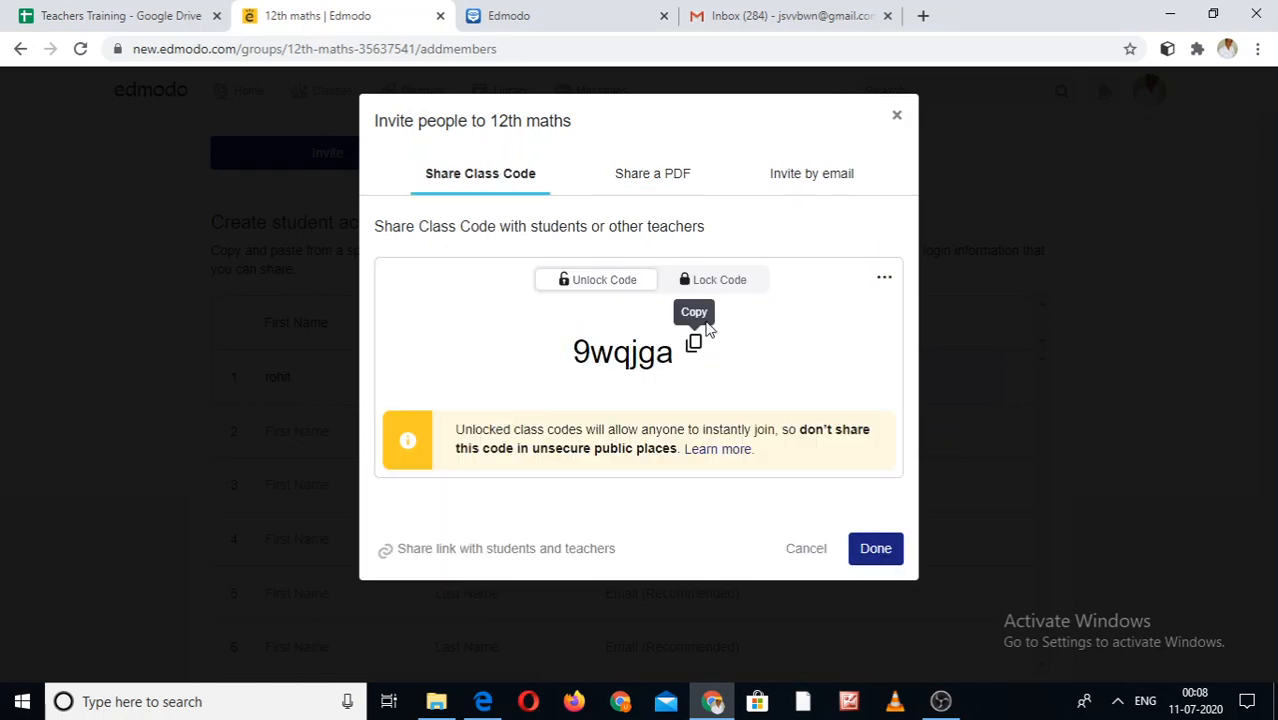
click(818, 180)
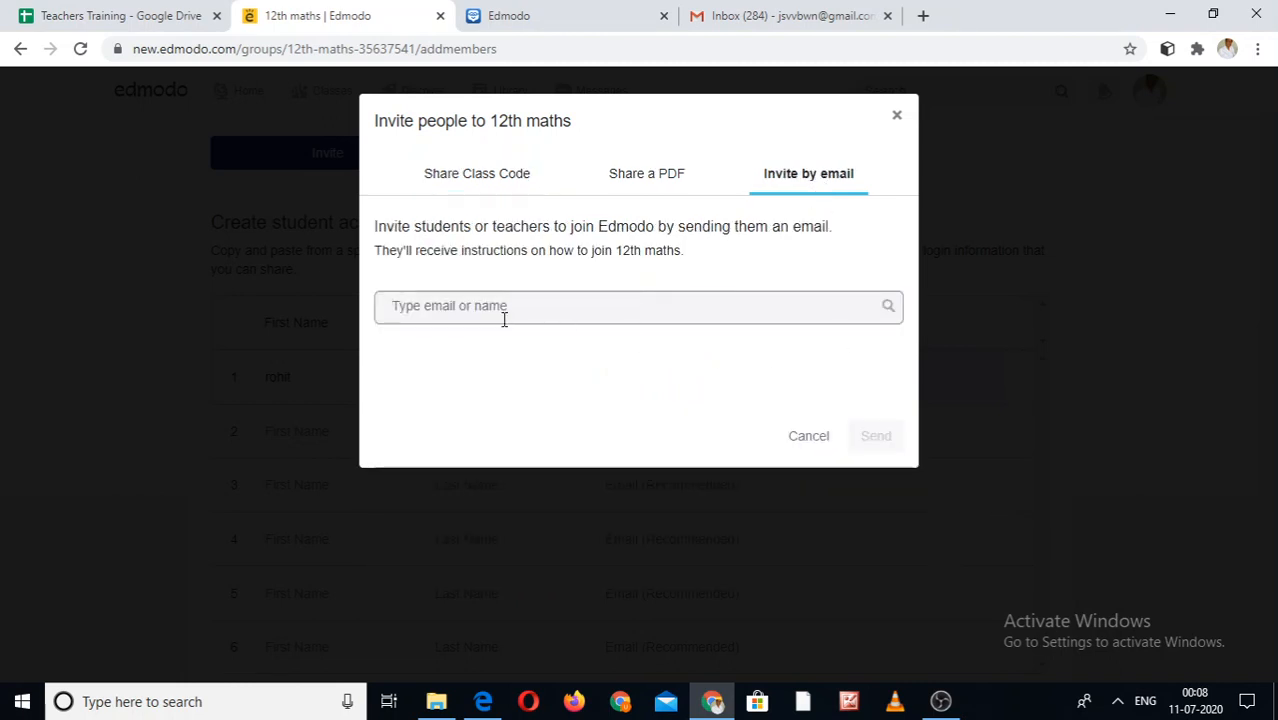
- Paste the student's e-mail address as an invitee and send the invitation
key(ctrl+v)
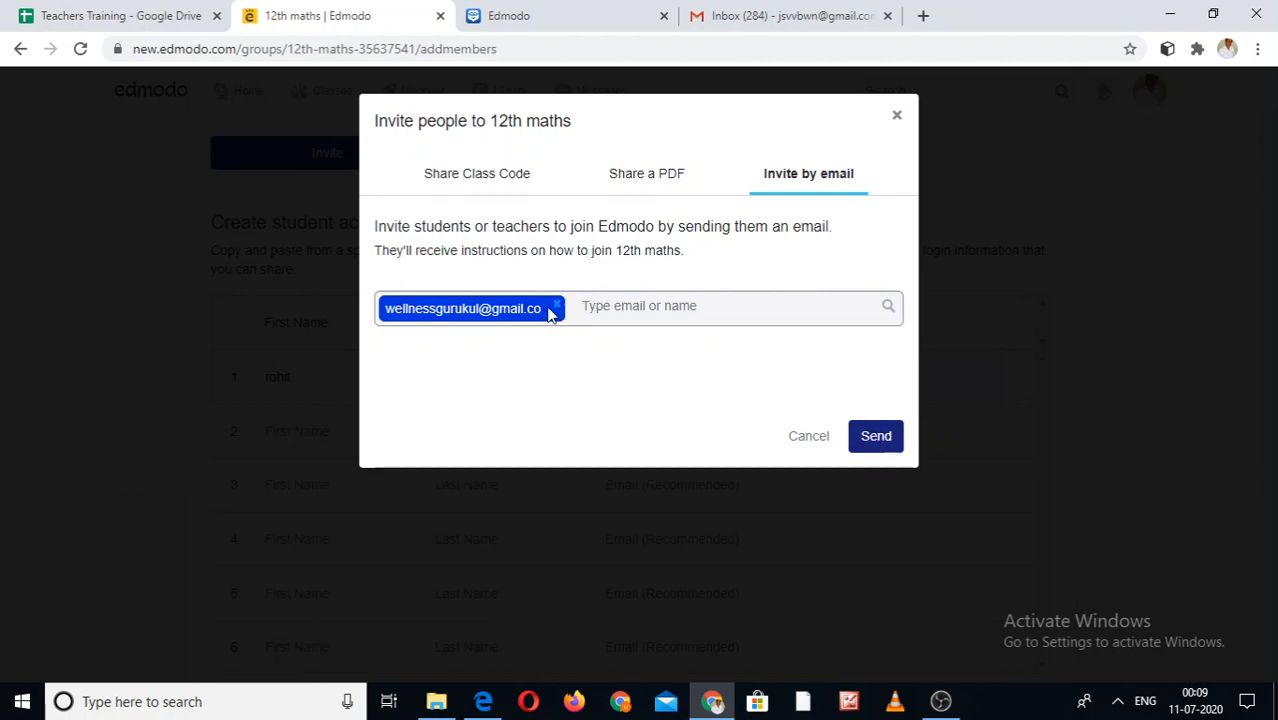
click(871, 439)
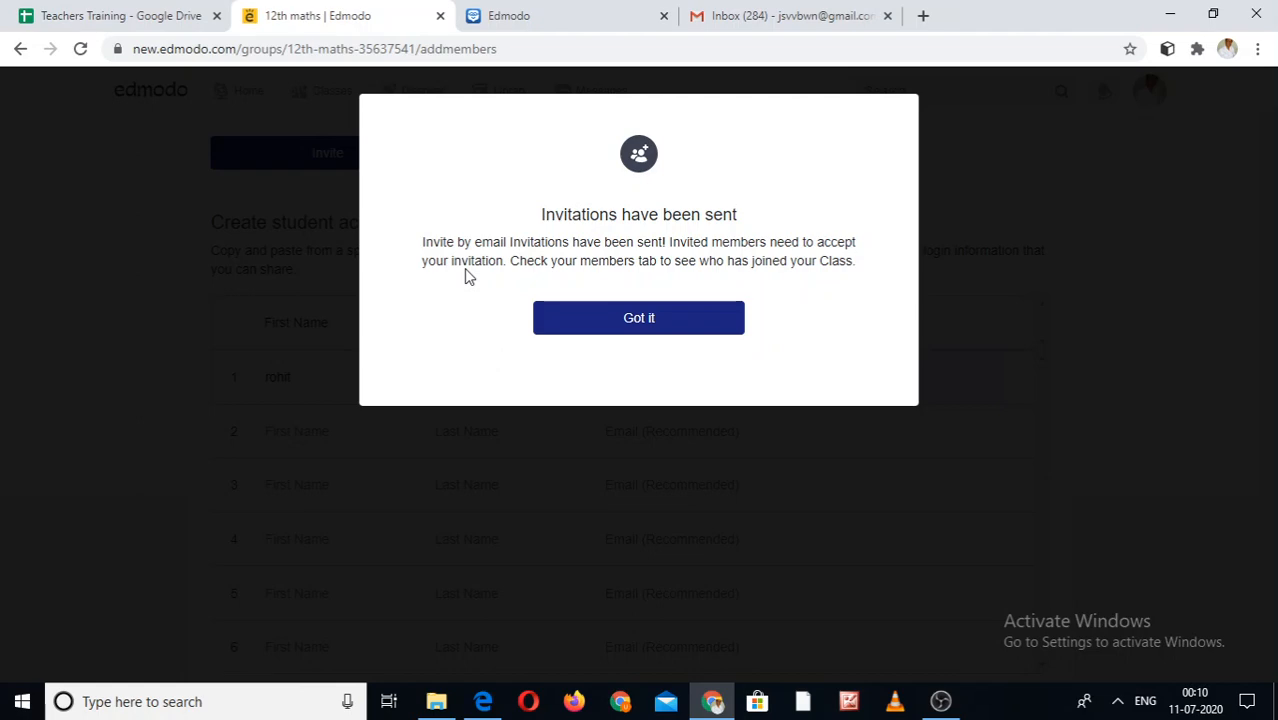
- Close the invitations-sent confirmation with Got it
click(625, 325)
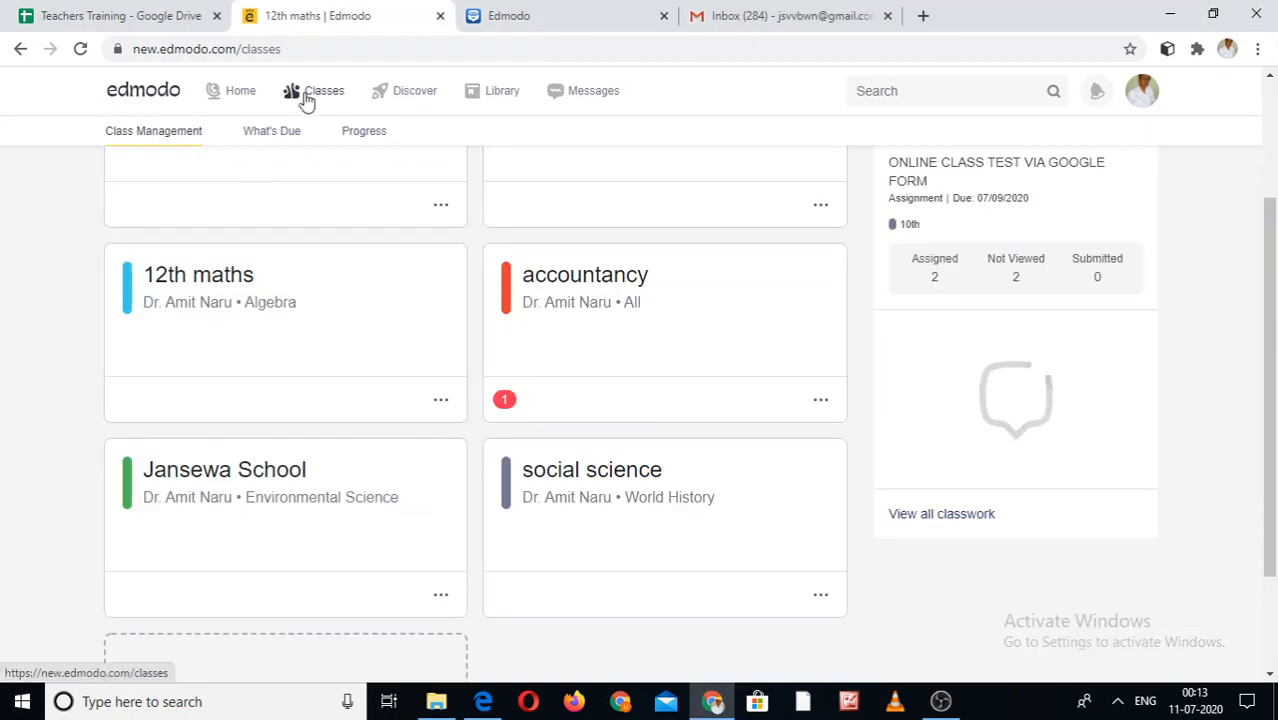
- View the Library, glance at the Gmail and class-code tabs, then go to Messages
click(502, 95)
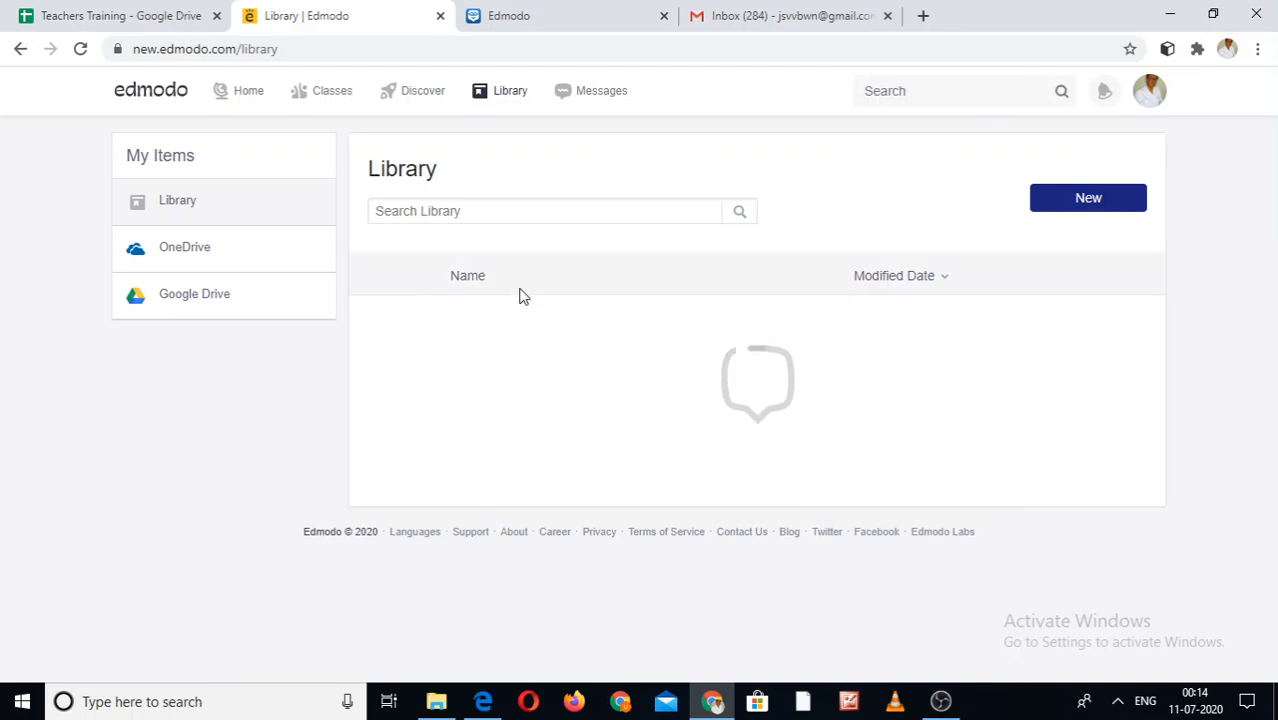
click(760, 12)
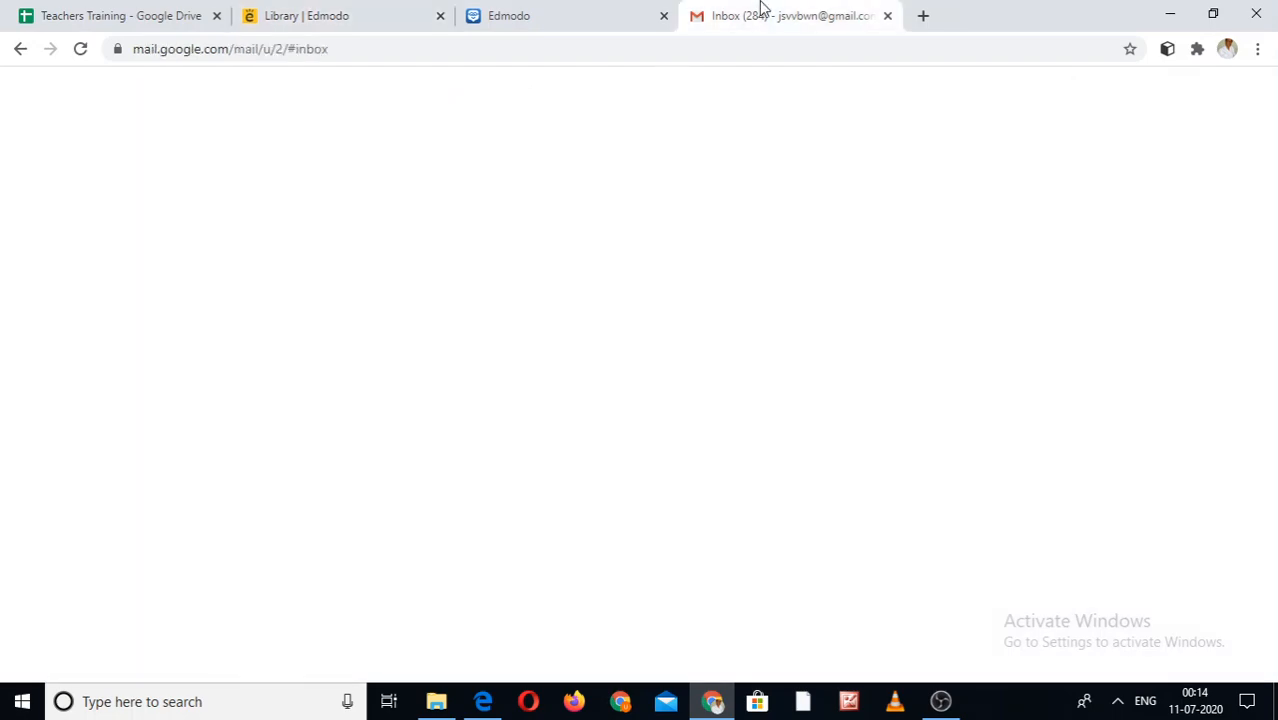
click(599, 10)
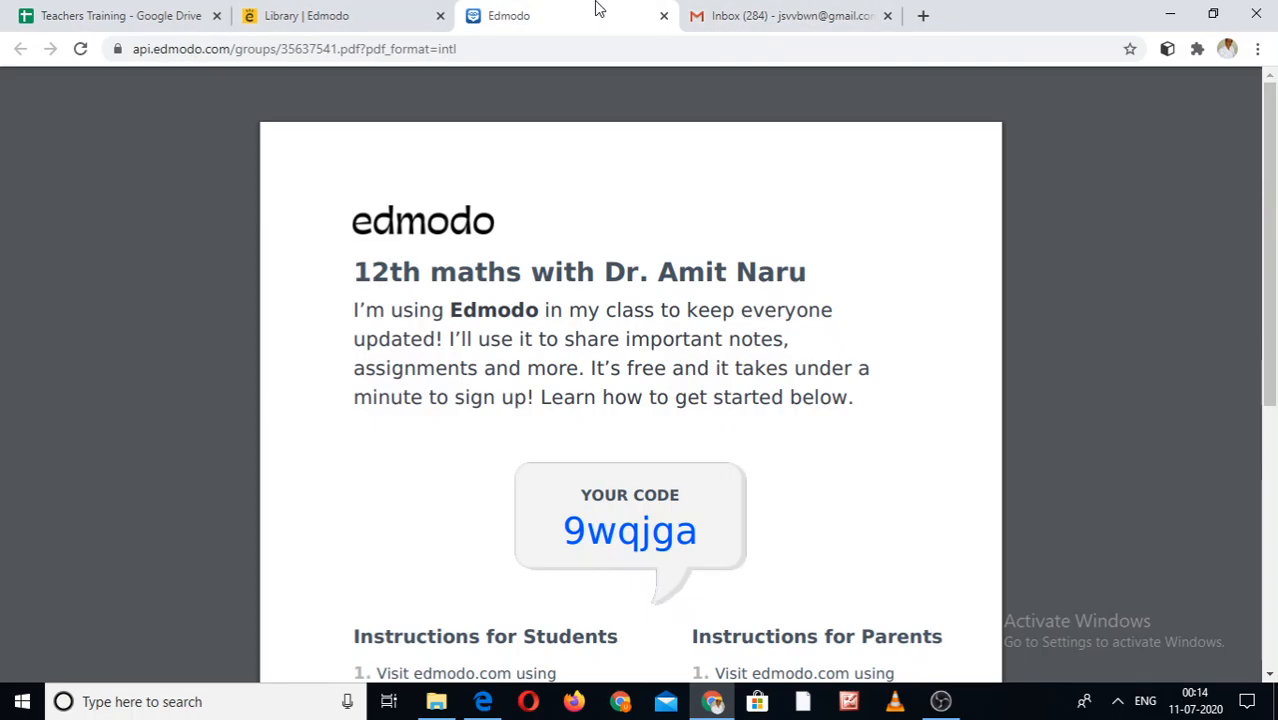
click(424, 10)
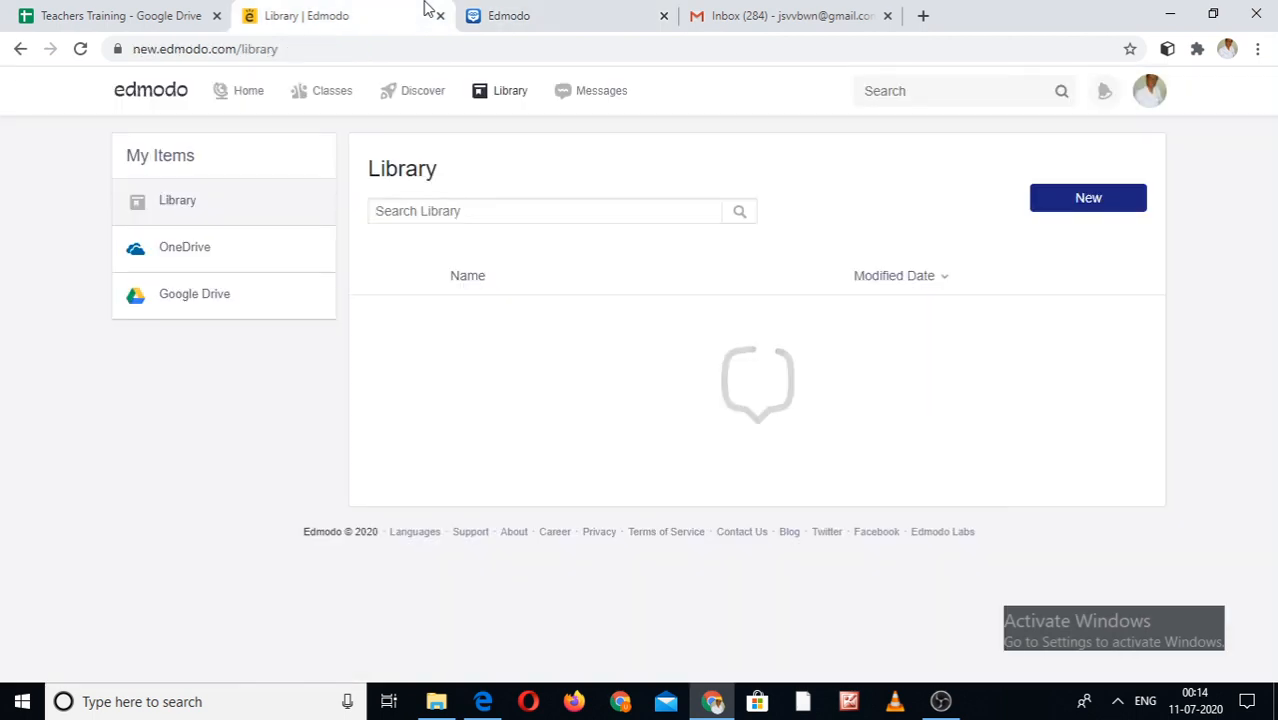
click(608, 100)
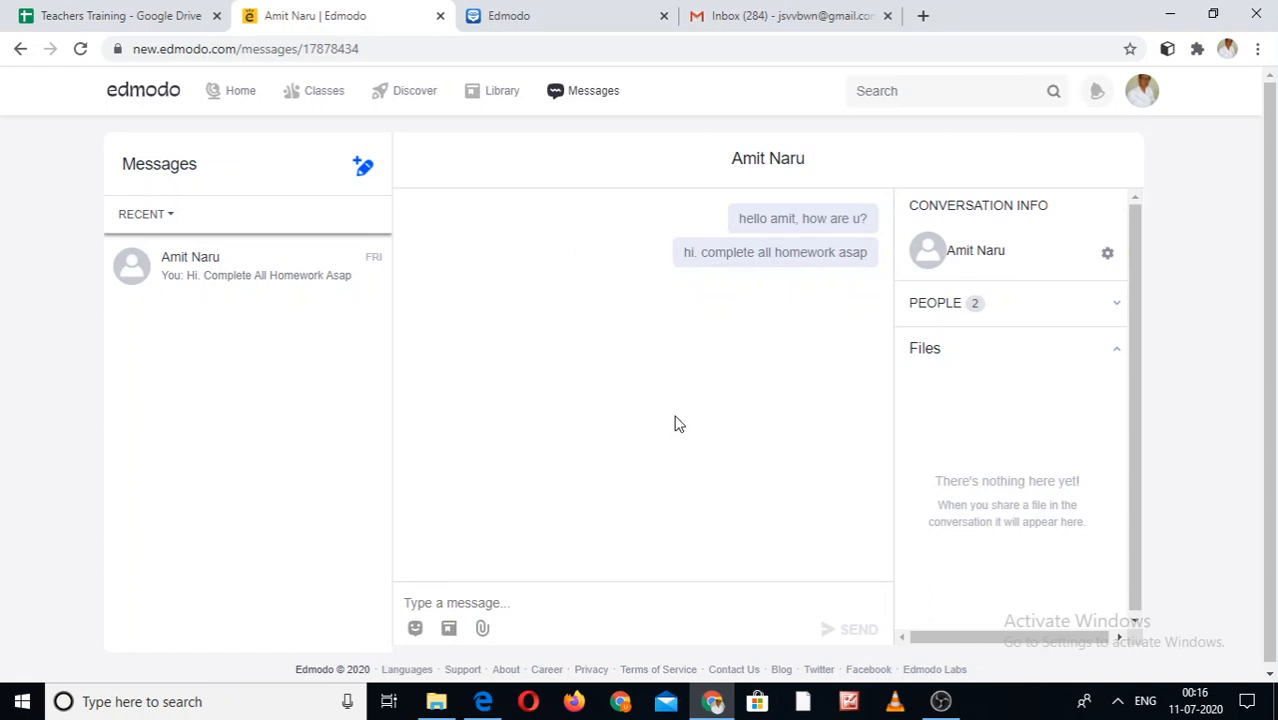
- Start a blank new message with the compose icon beside Messages
click(358, 170)
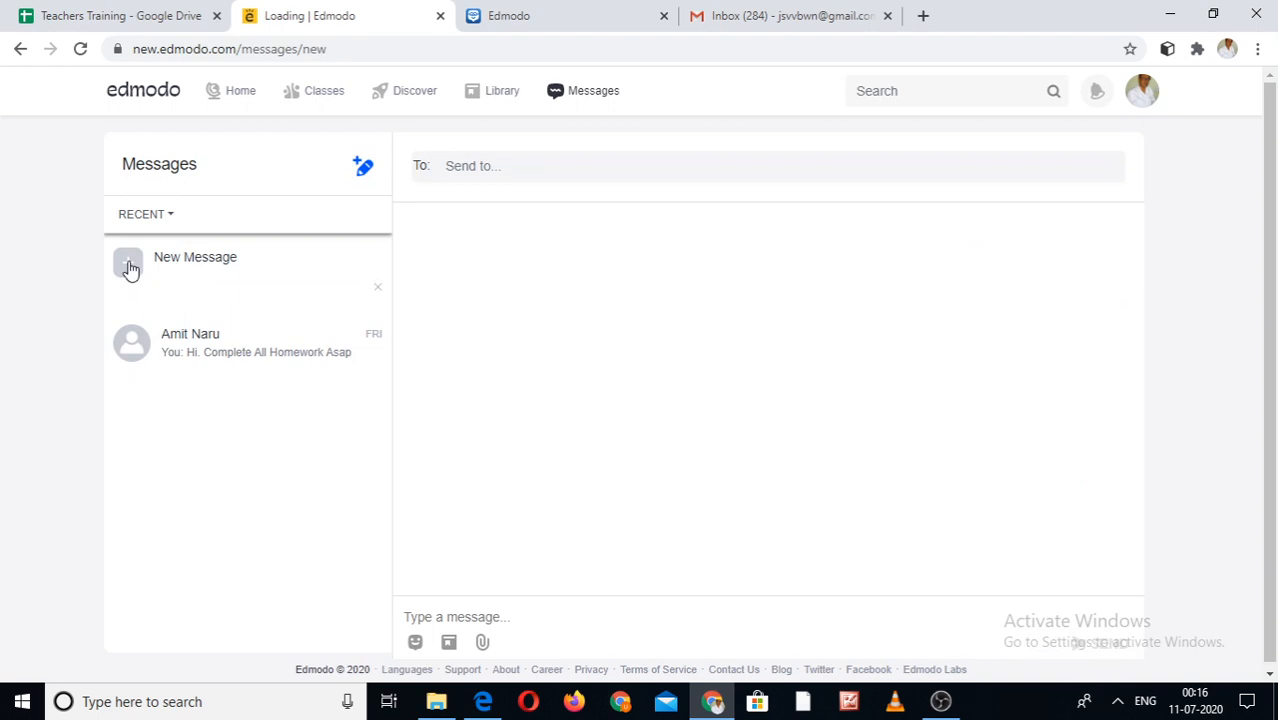
- Send the student the message 'hi. complete you work asap.'
click(543, 171)
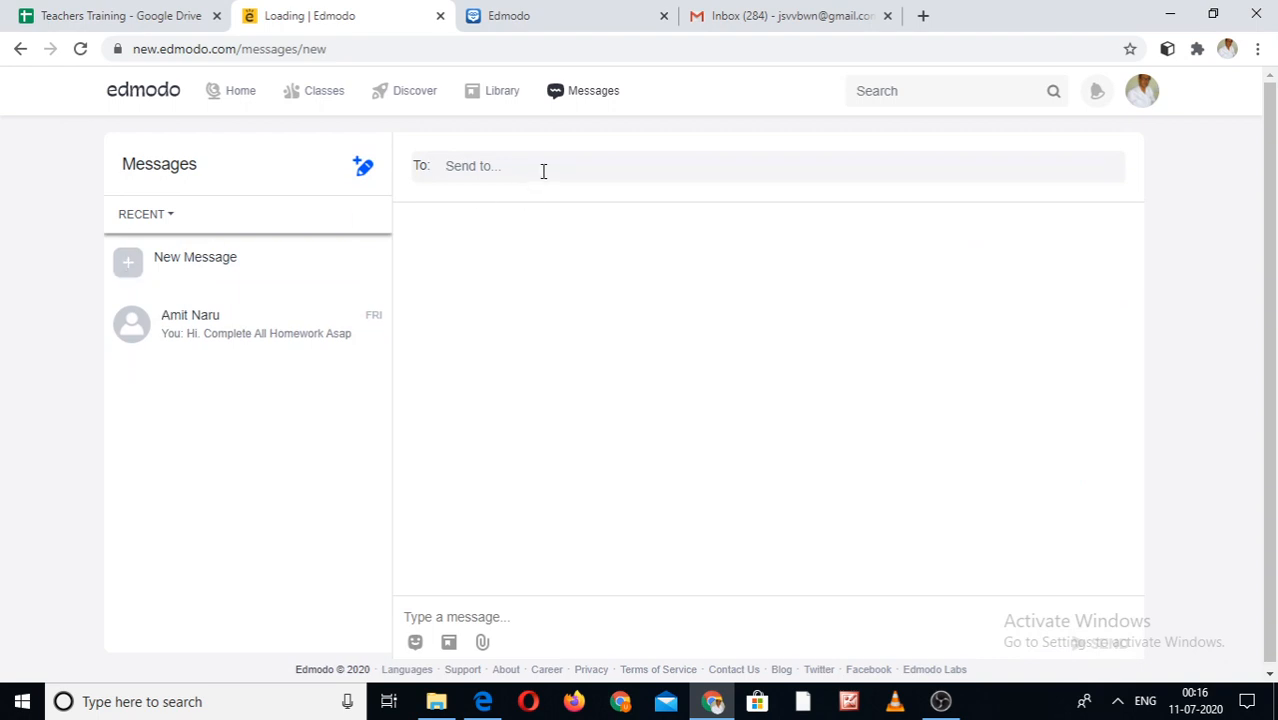
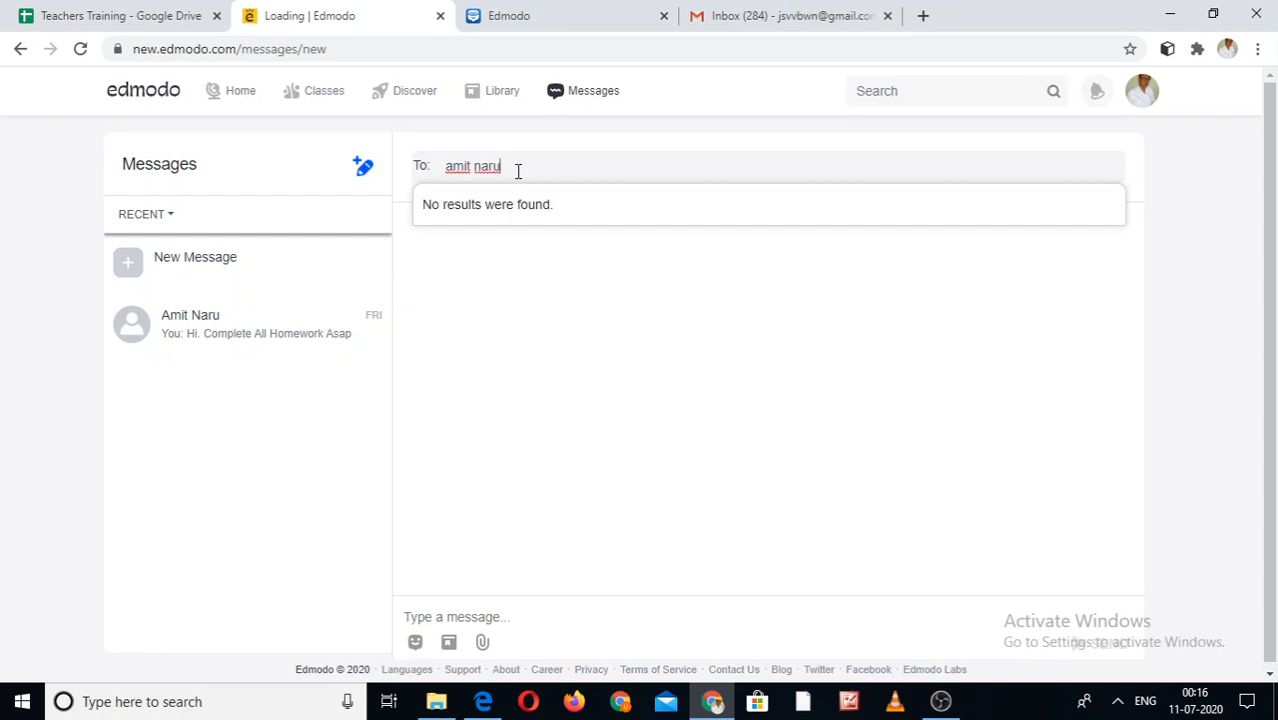
click(502, 212)
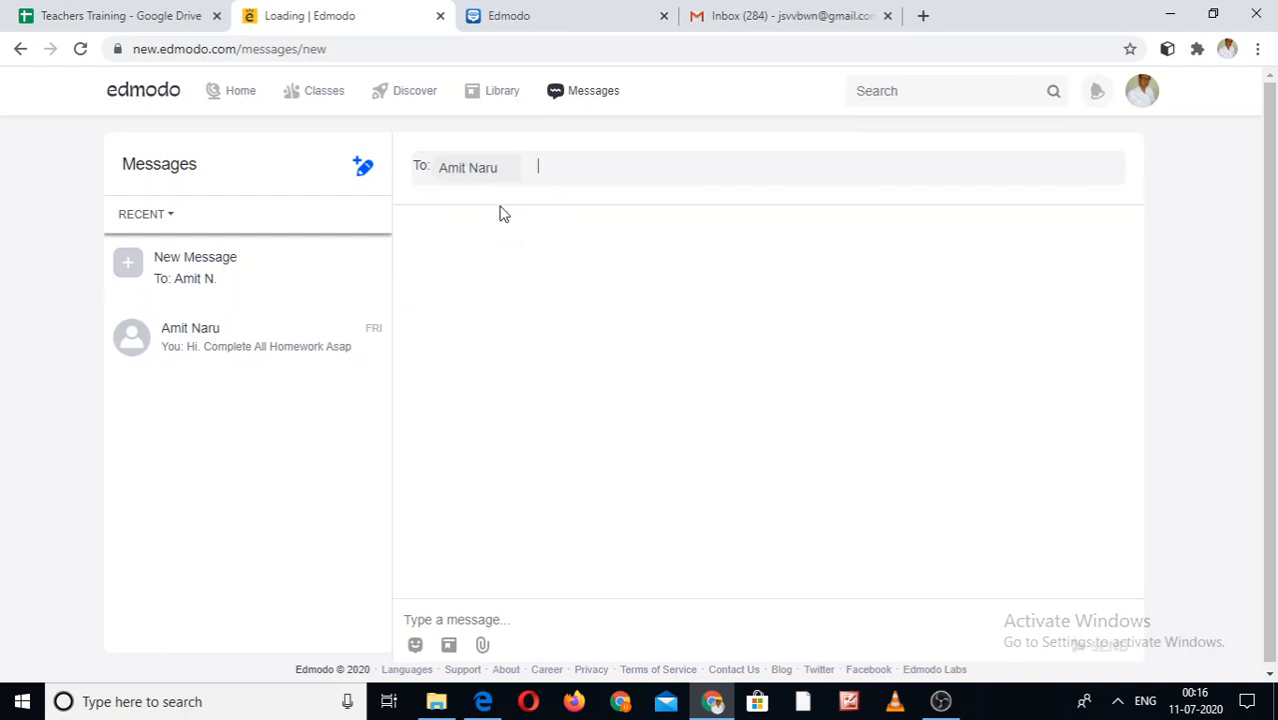
click(474, 622)
text(hi.)
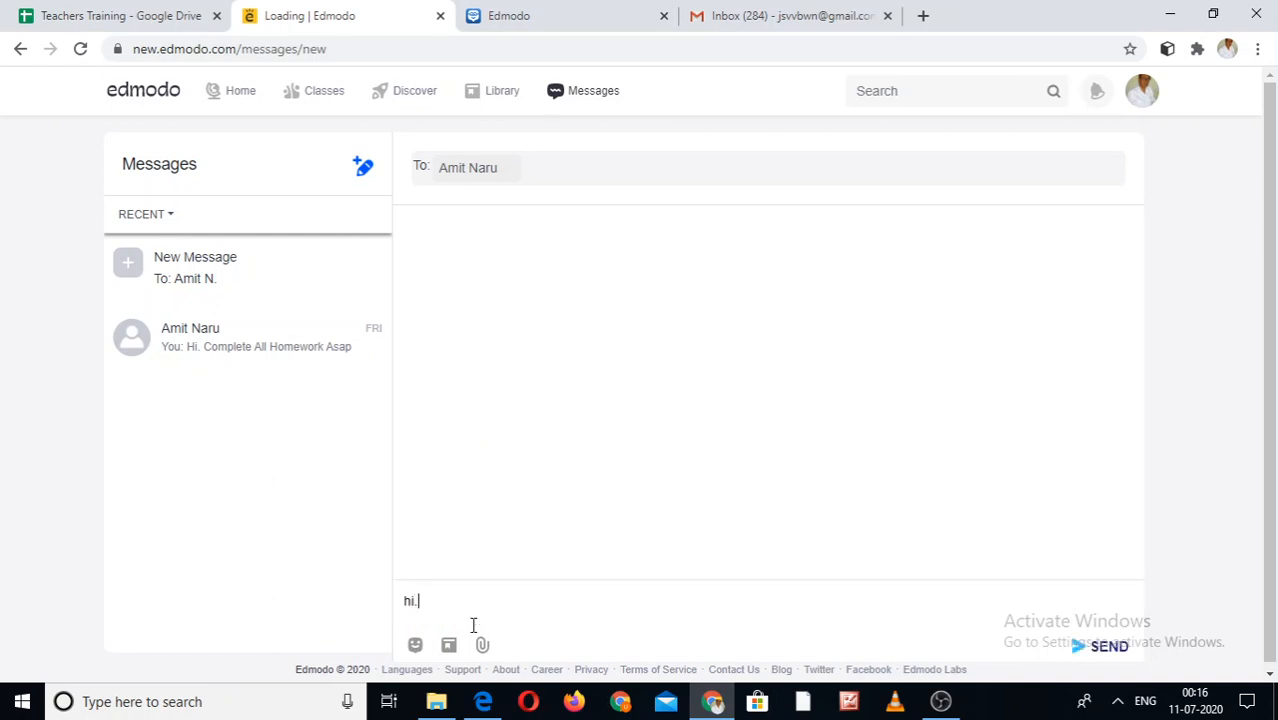
text( complete you work asap)
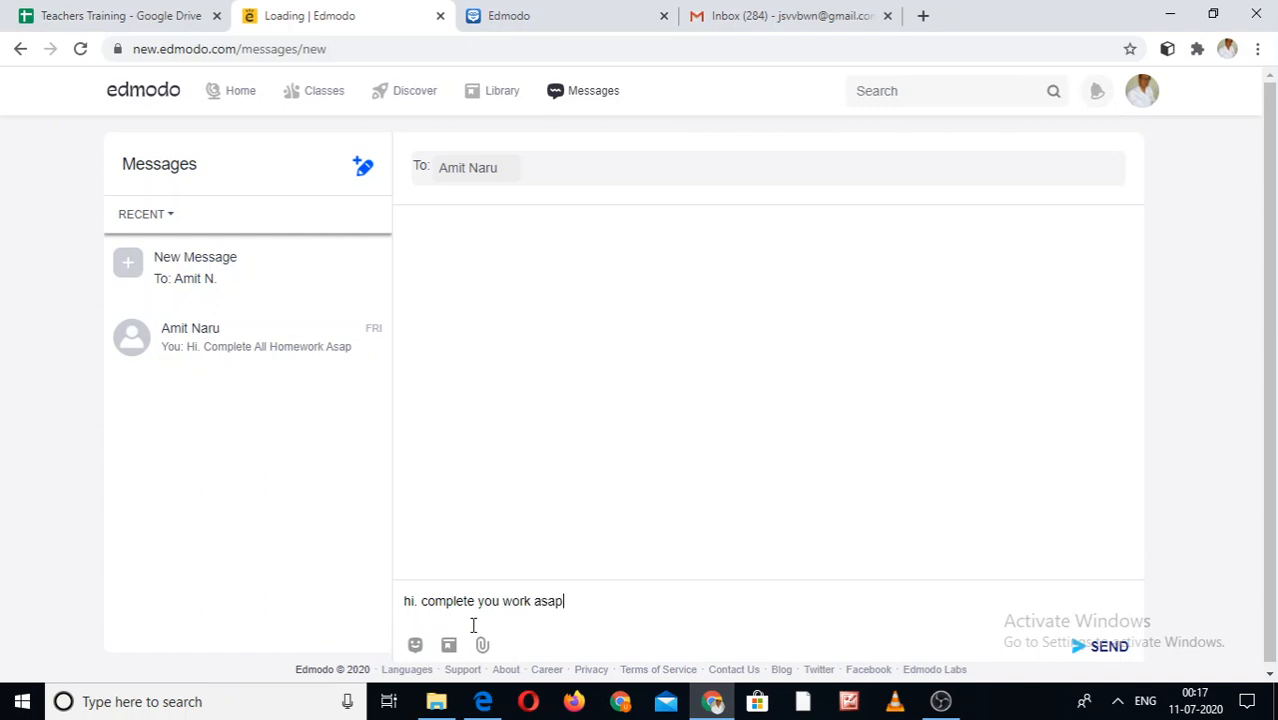
text(. )
text(do)
key(BackSpace)
key(BackSpace)
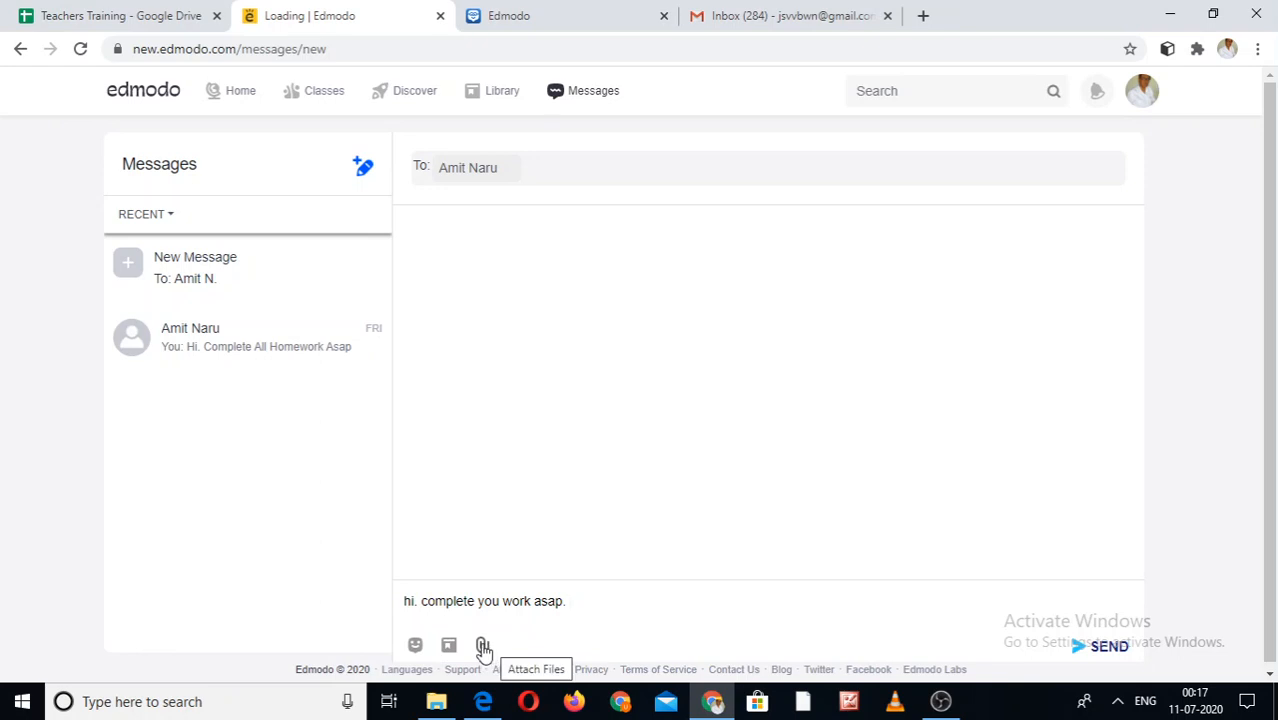
click(1081, 649)
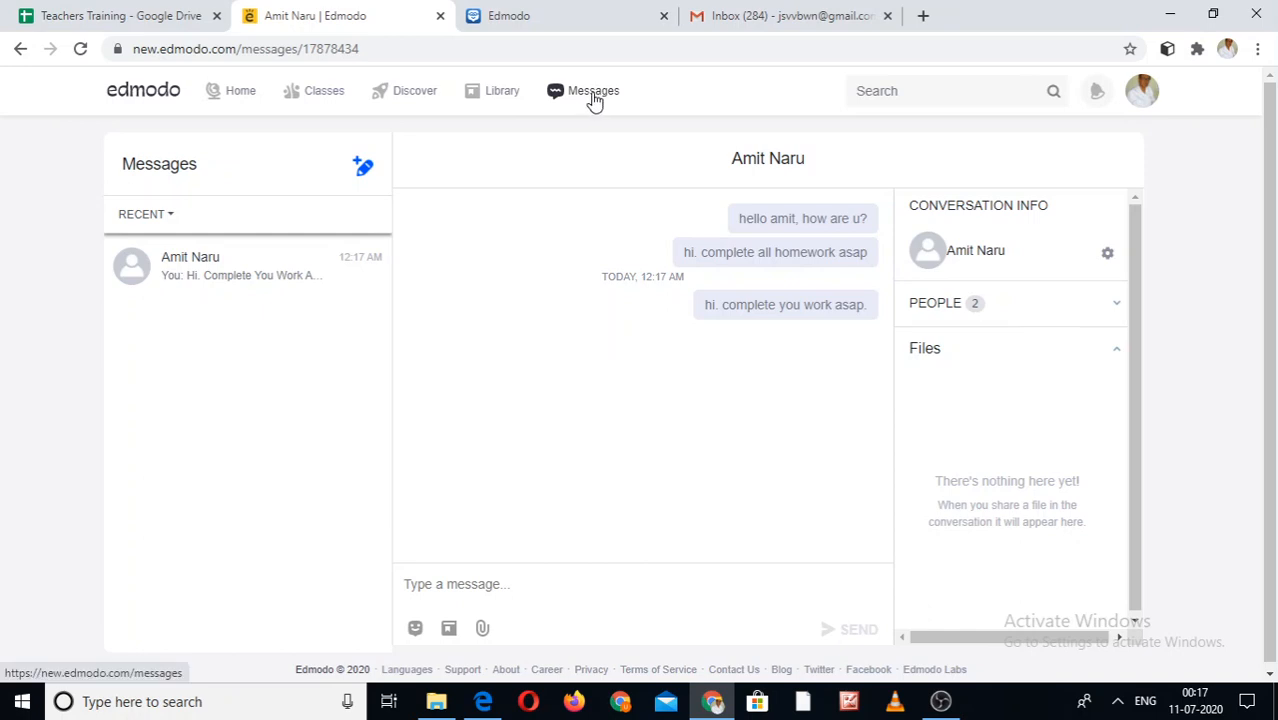
- Look over the Library's assignment and quiz folders, then return to My Classes
click(501, 96)
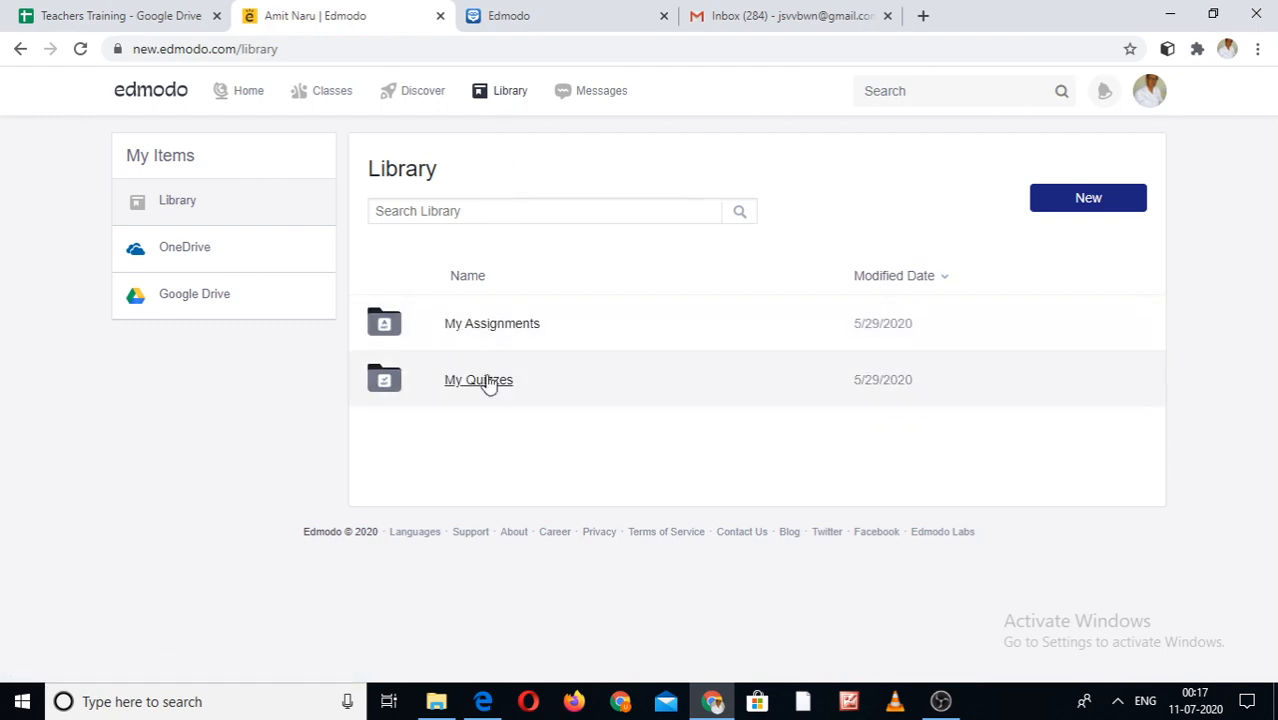
click(335, 98)
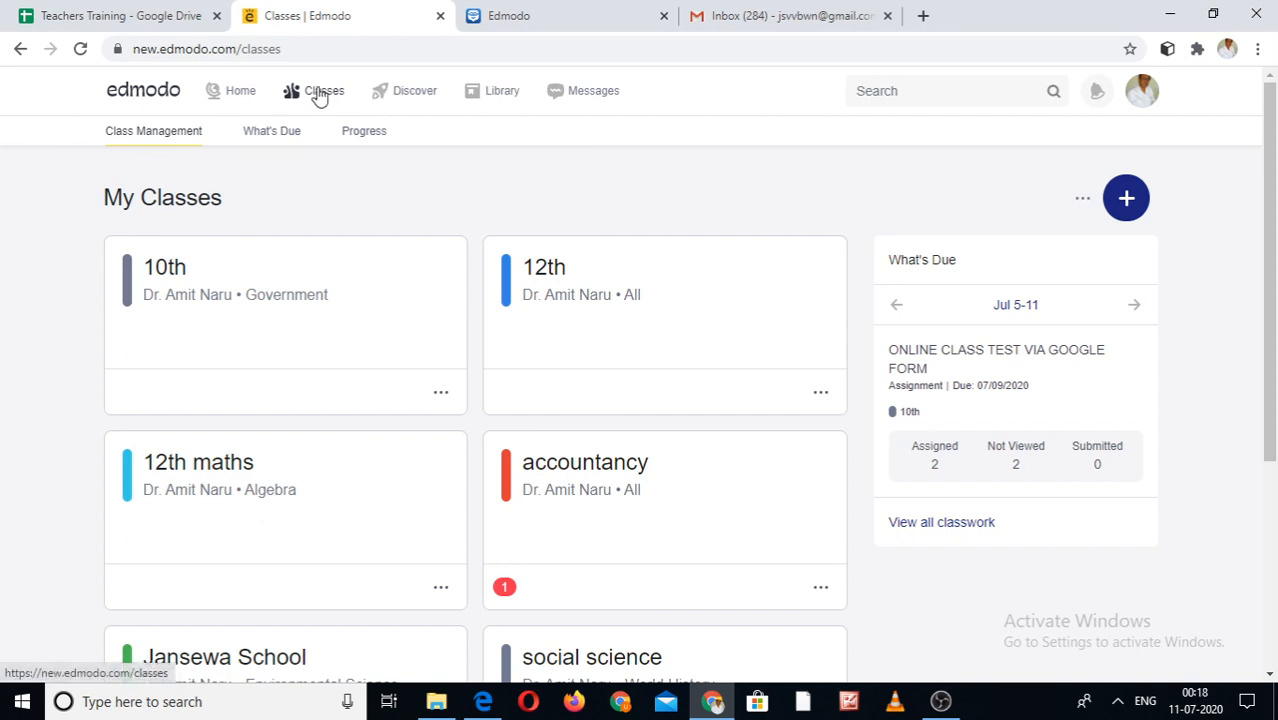
- Show the Create Class / Join Class options with the blue + button
click(1127, 202)
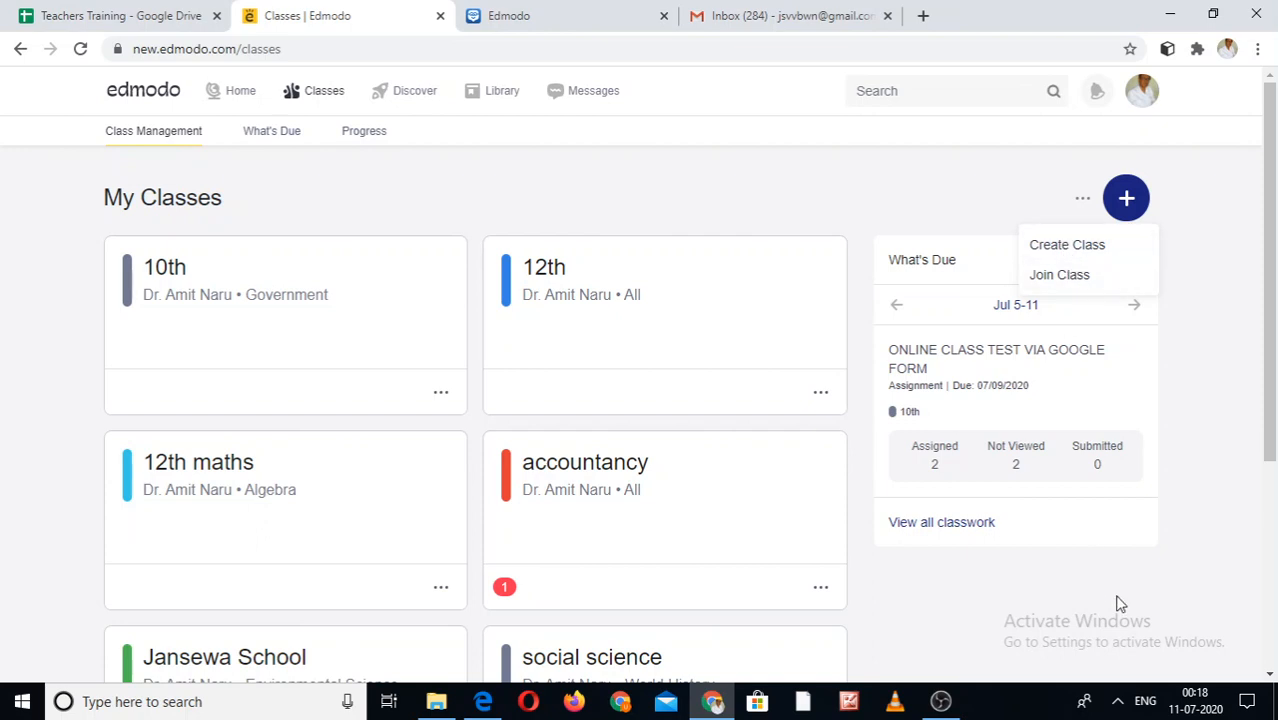
- Scroll down to the Create New Class tile and back to the top of My Classes
scroll(701, 437, down, 3)
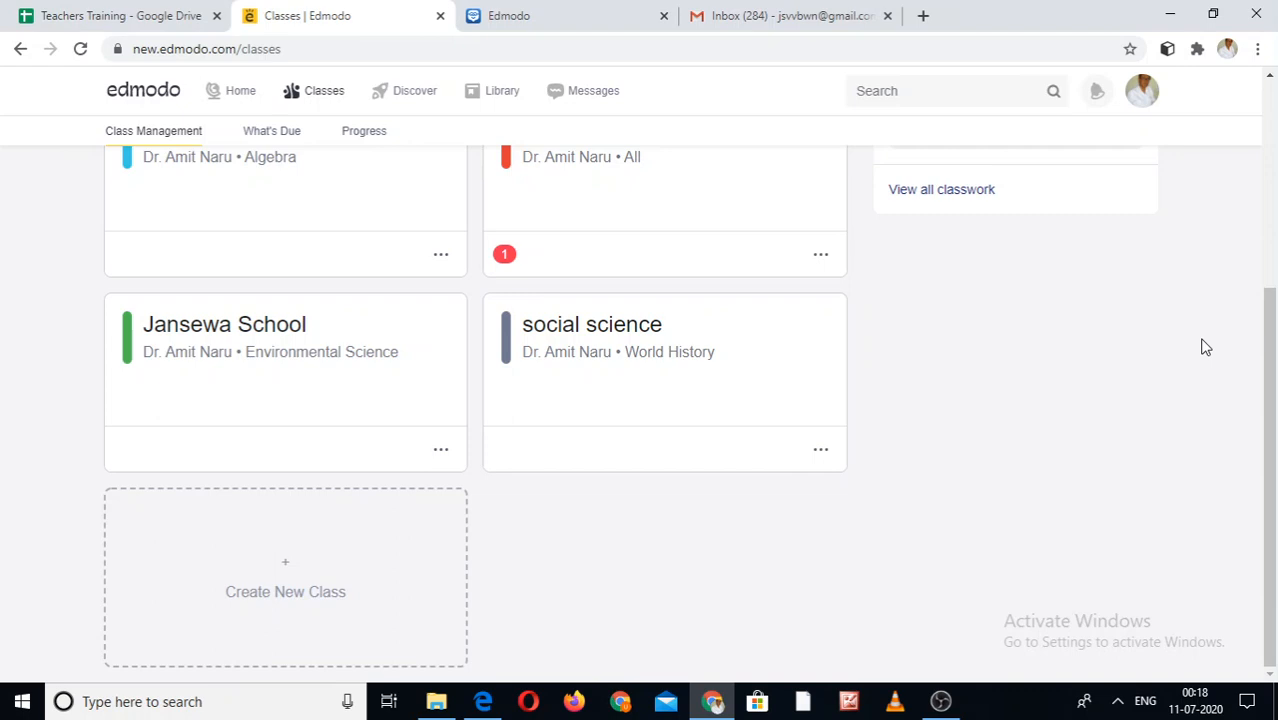
scroll(1206, 347, up, 4)
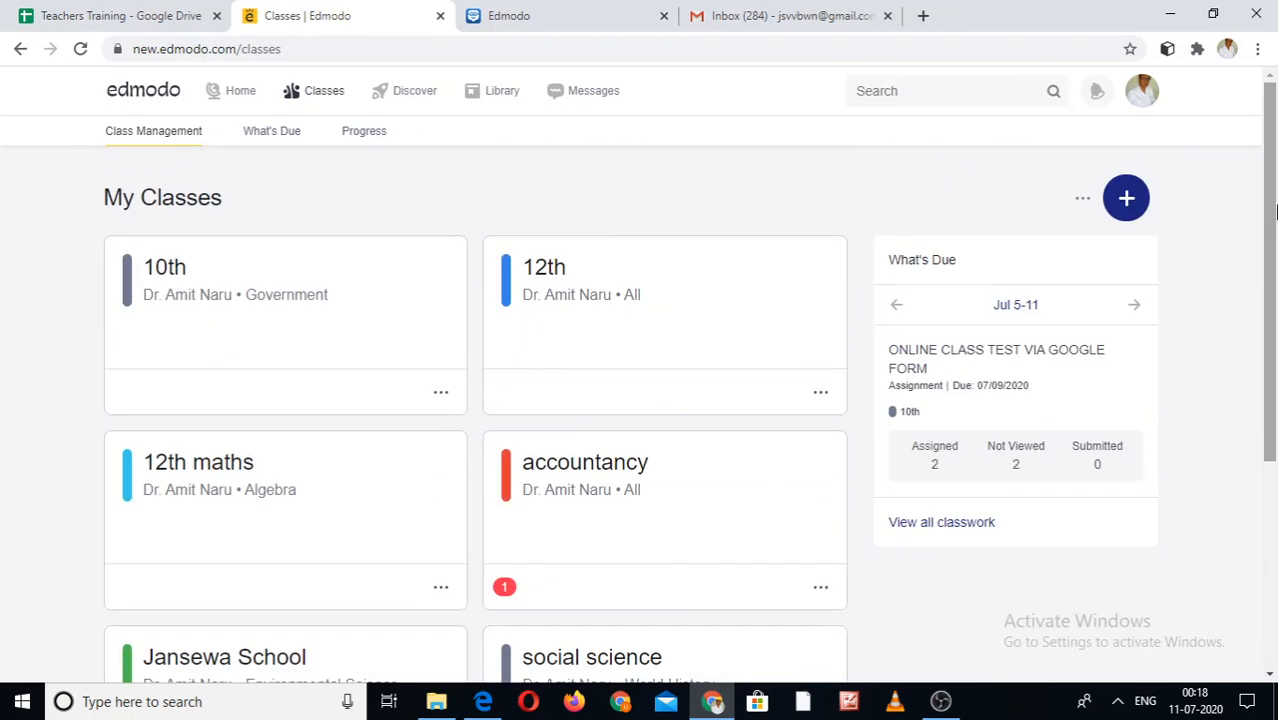
click(1127, 198)
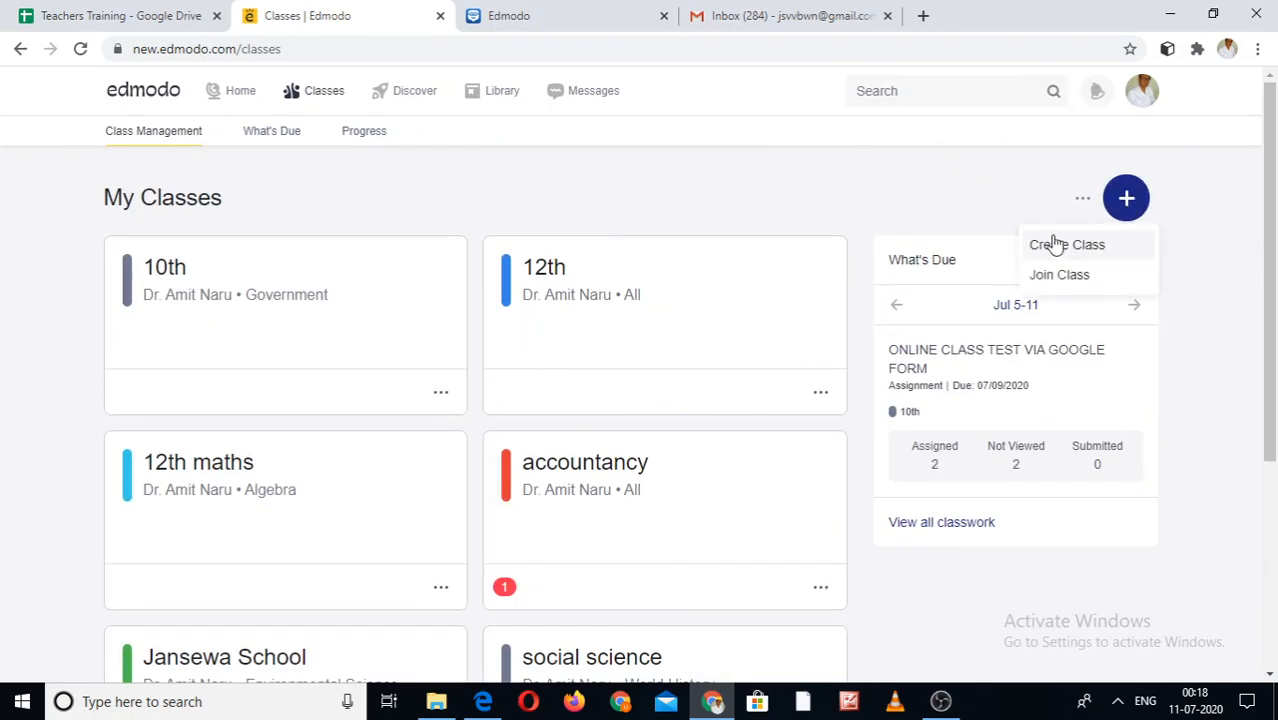
click(1060, 275)
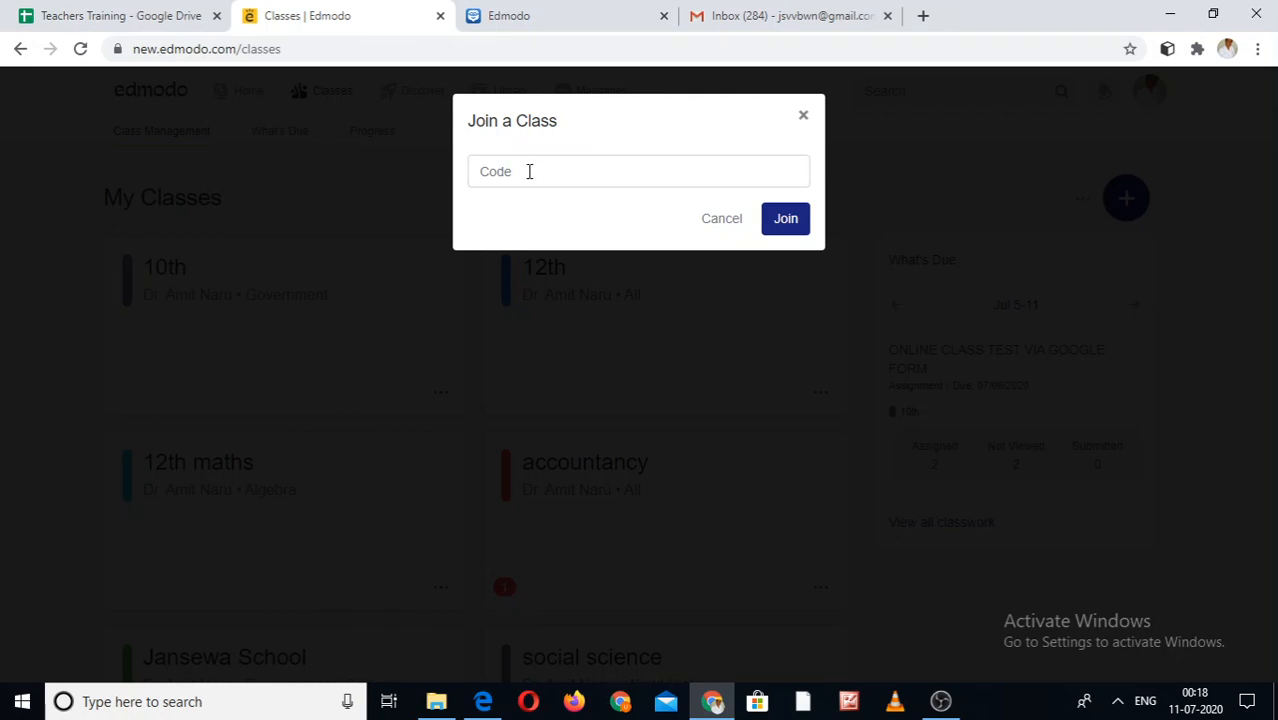
click(518, 170)
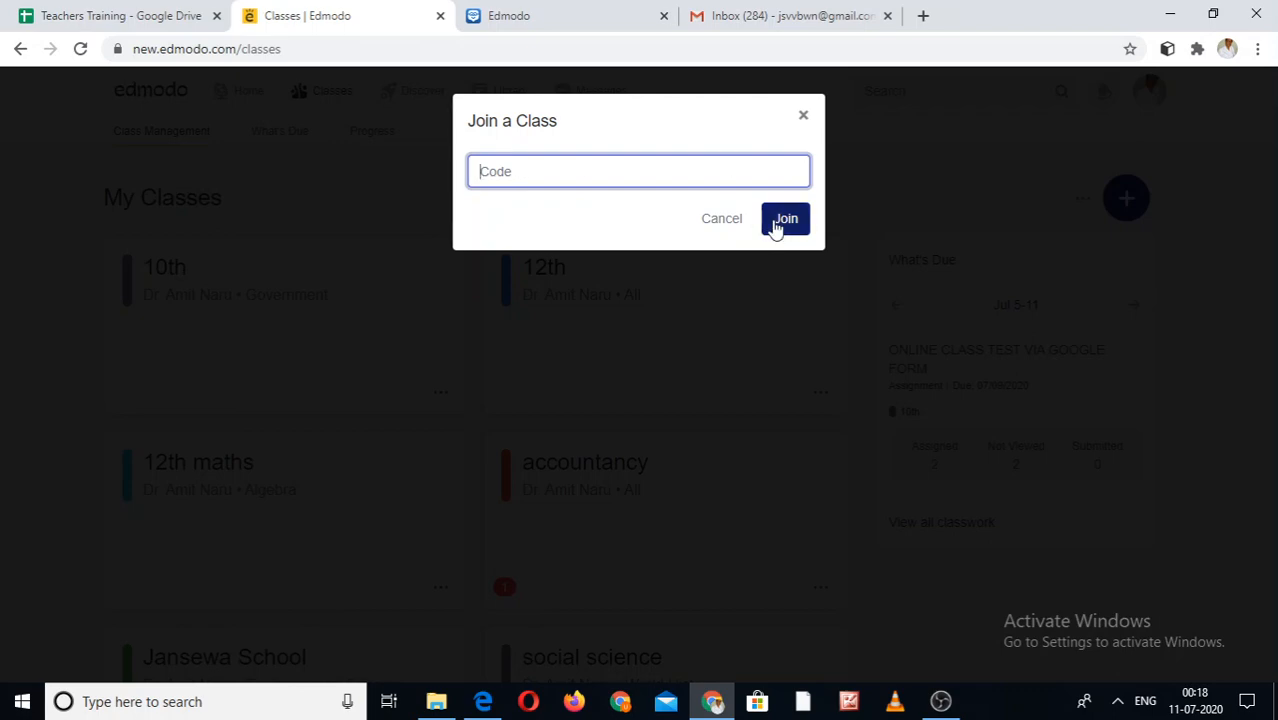
click(803, 116)
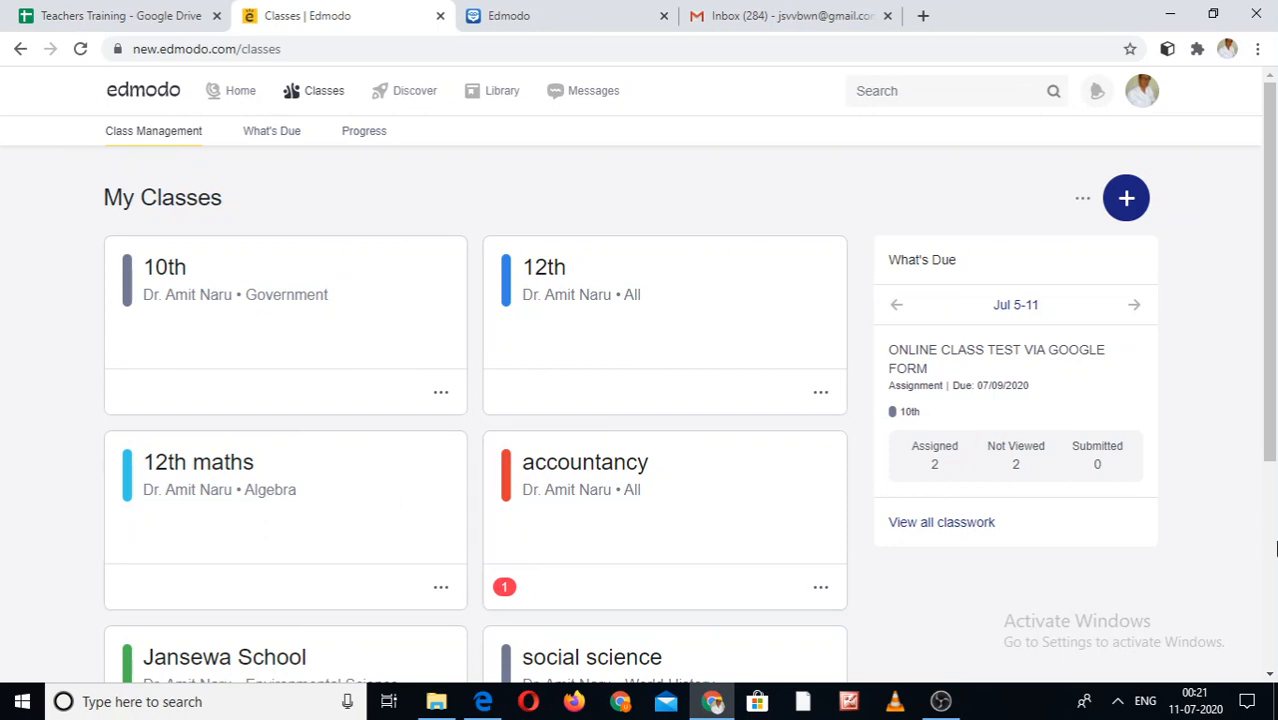
- Open the accountancy class card from My Classes
scroll(1236, 372, down, 3)
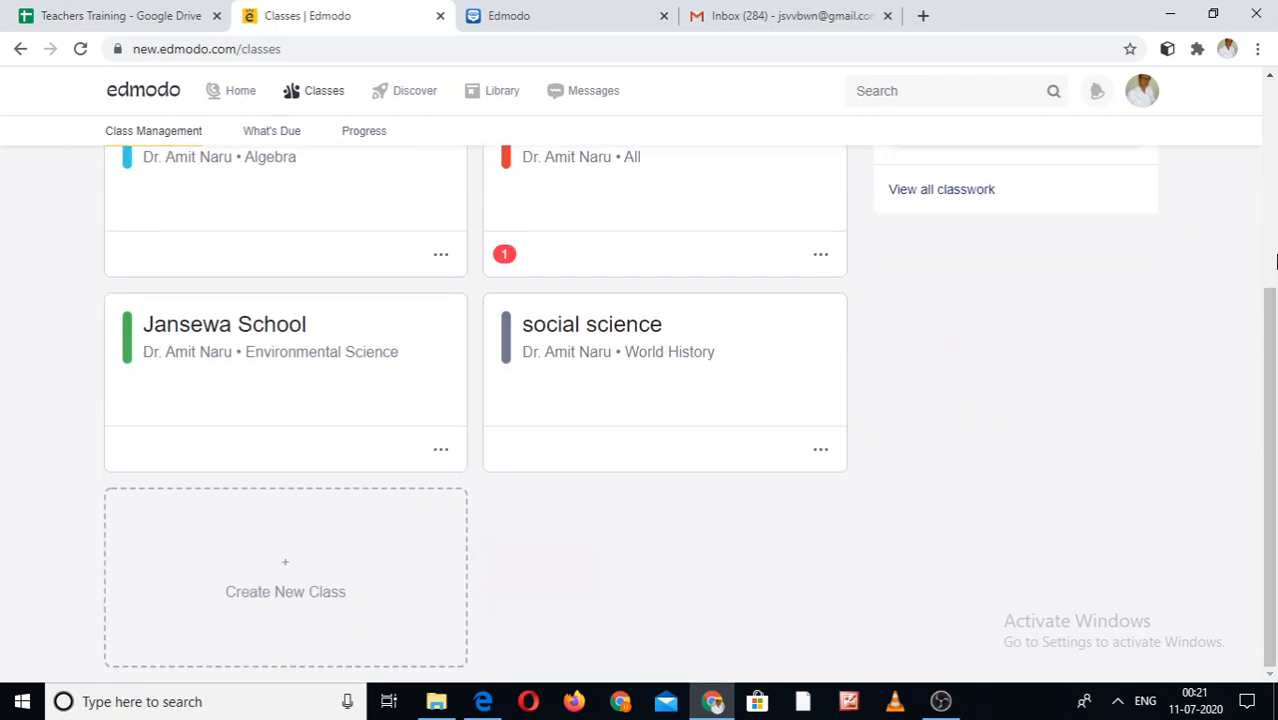
scroll(1276, 261, up, 3)
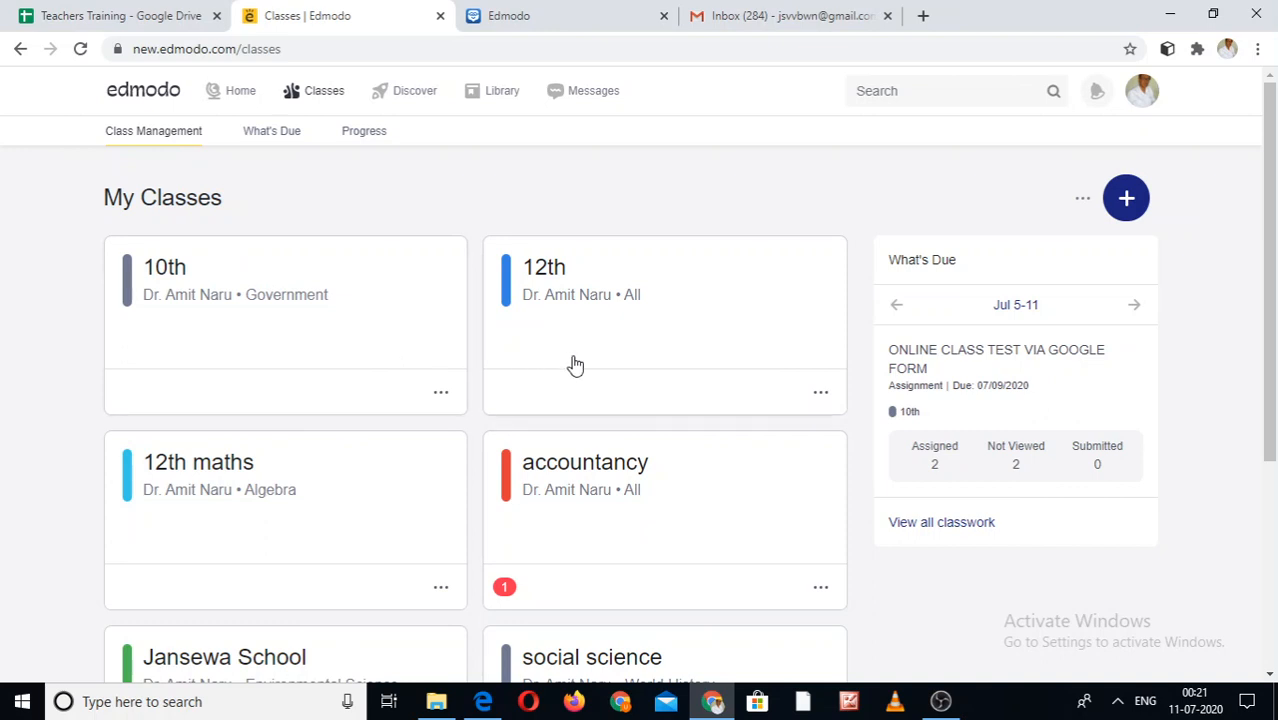
click(596, 470)
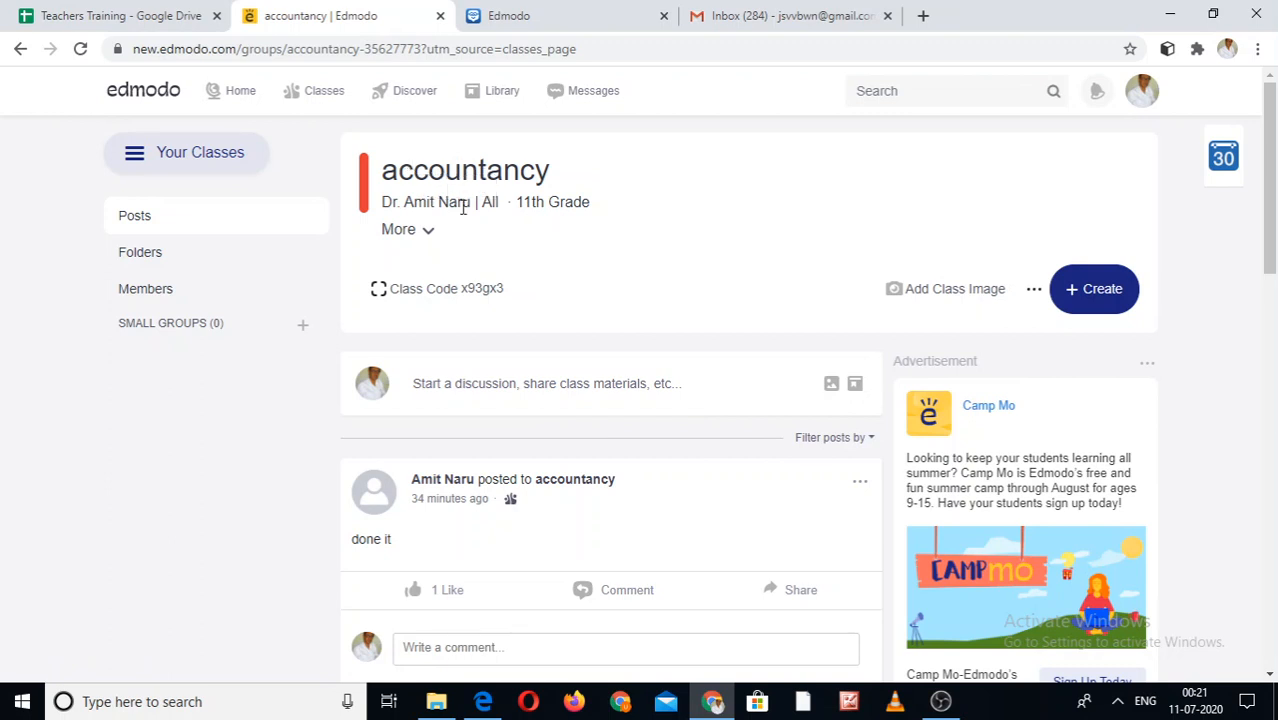
click(486, 290)
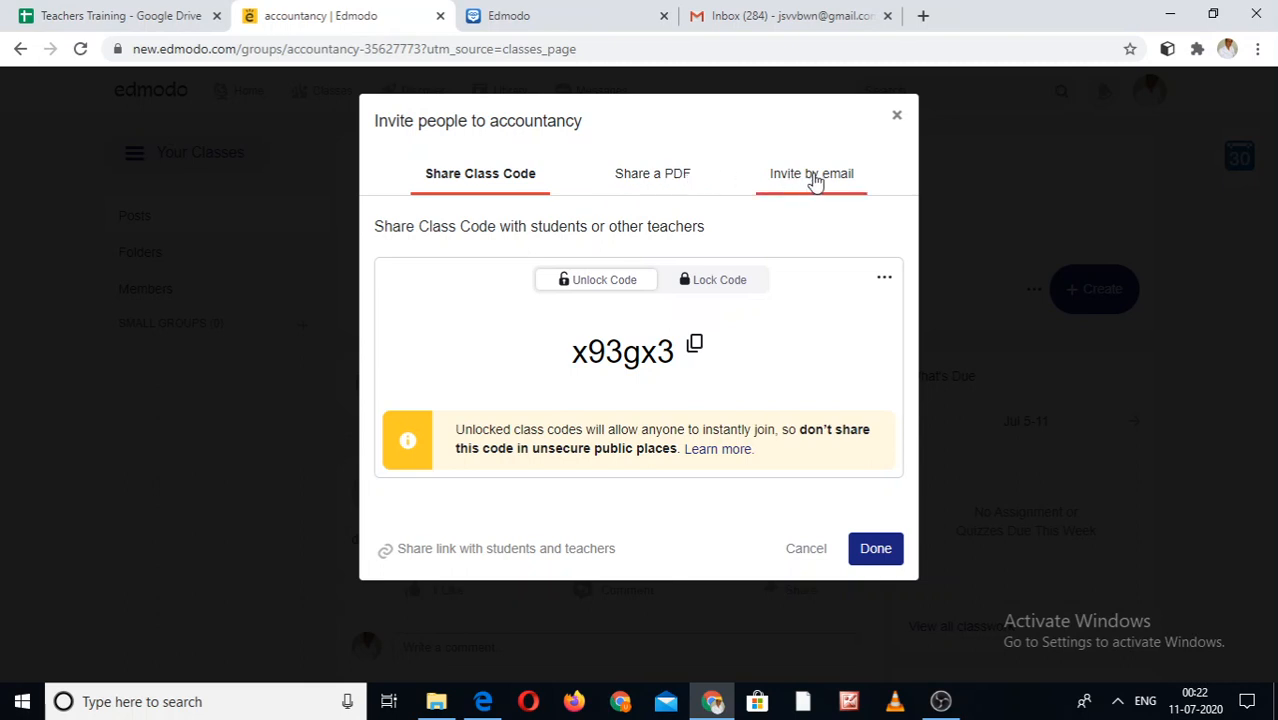
click(897, 117)
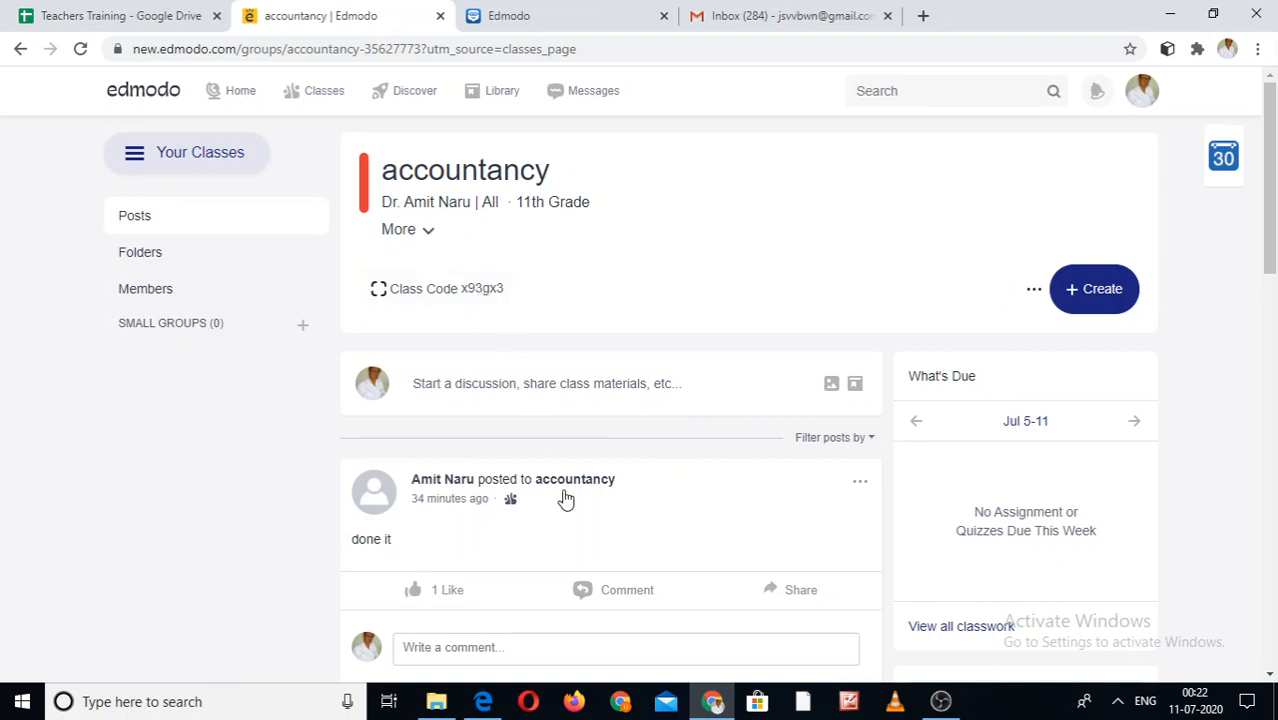
- Browse the class posts and the Home feed, then go back to My Classes
click(1272, 484)
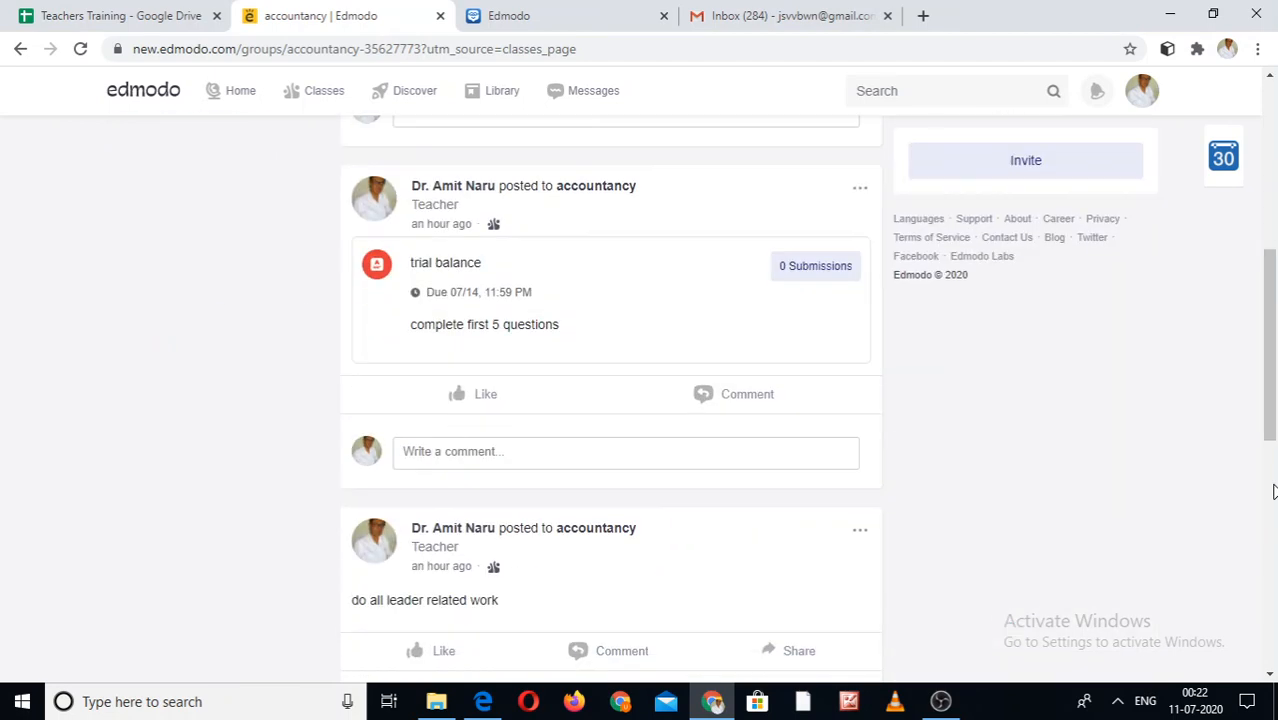
click(1274, 204)
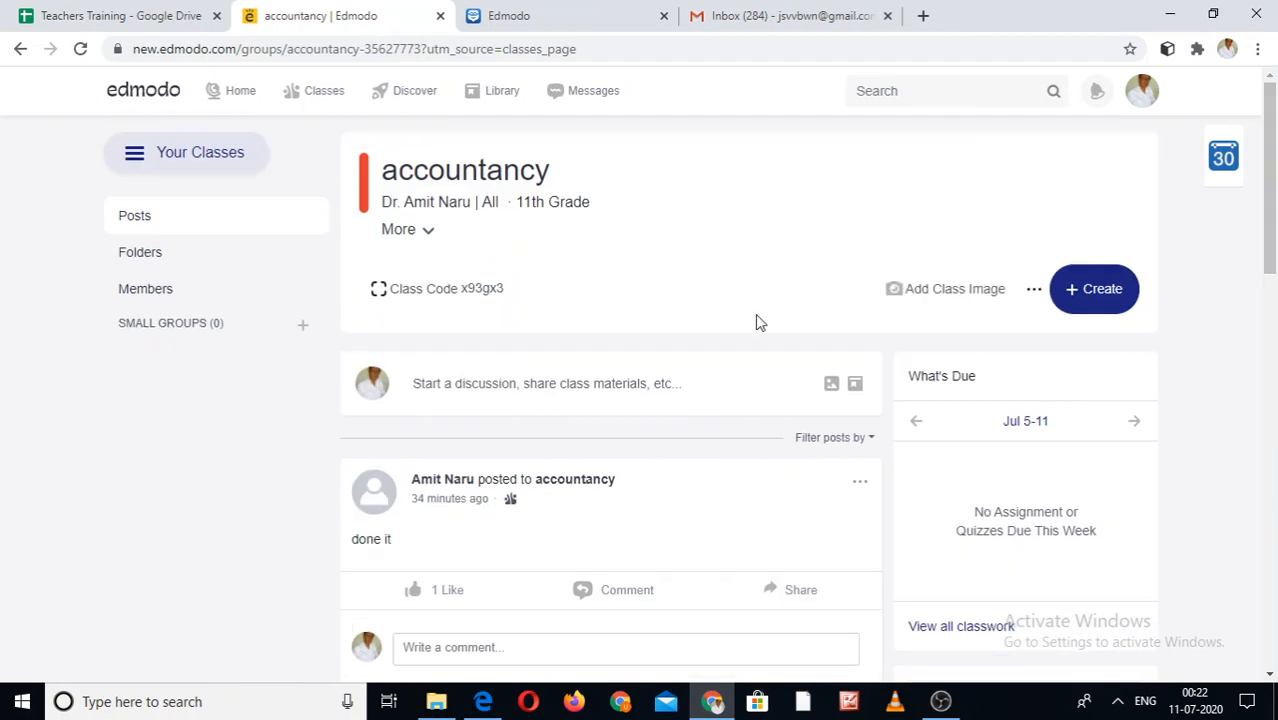
click(241, 96)
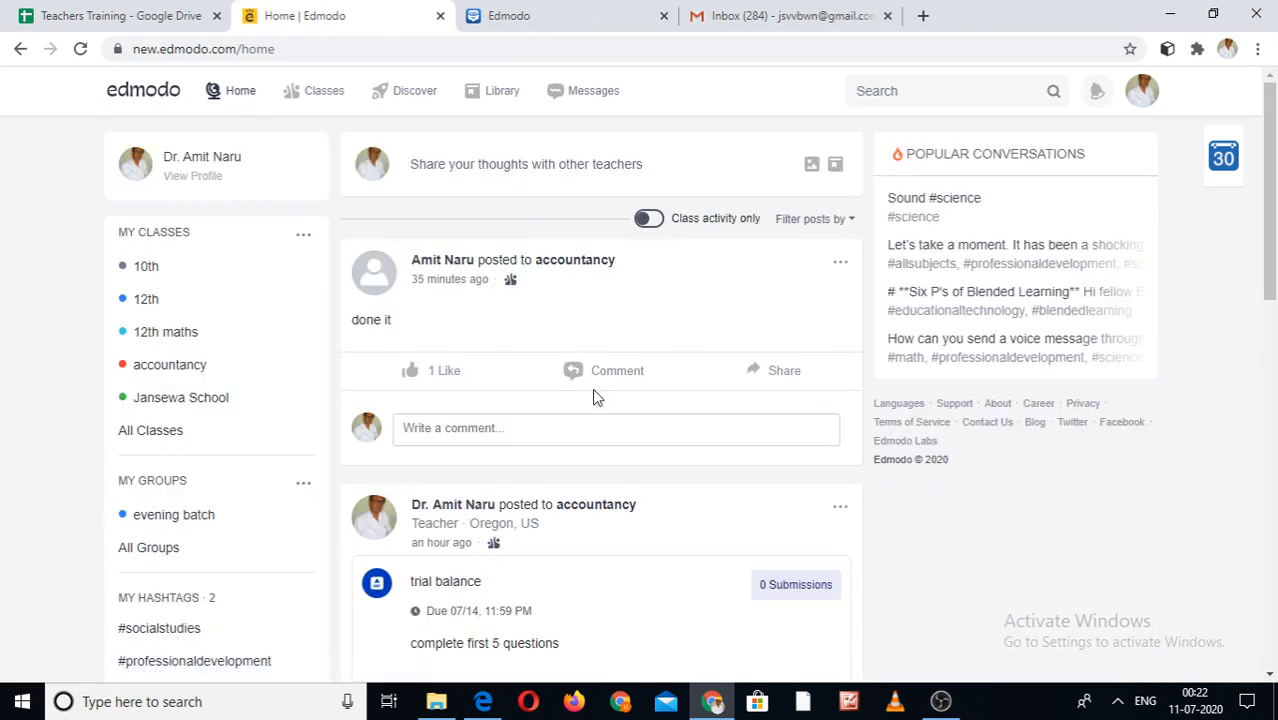
scroll(1275, 514, down, 10)
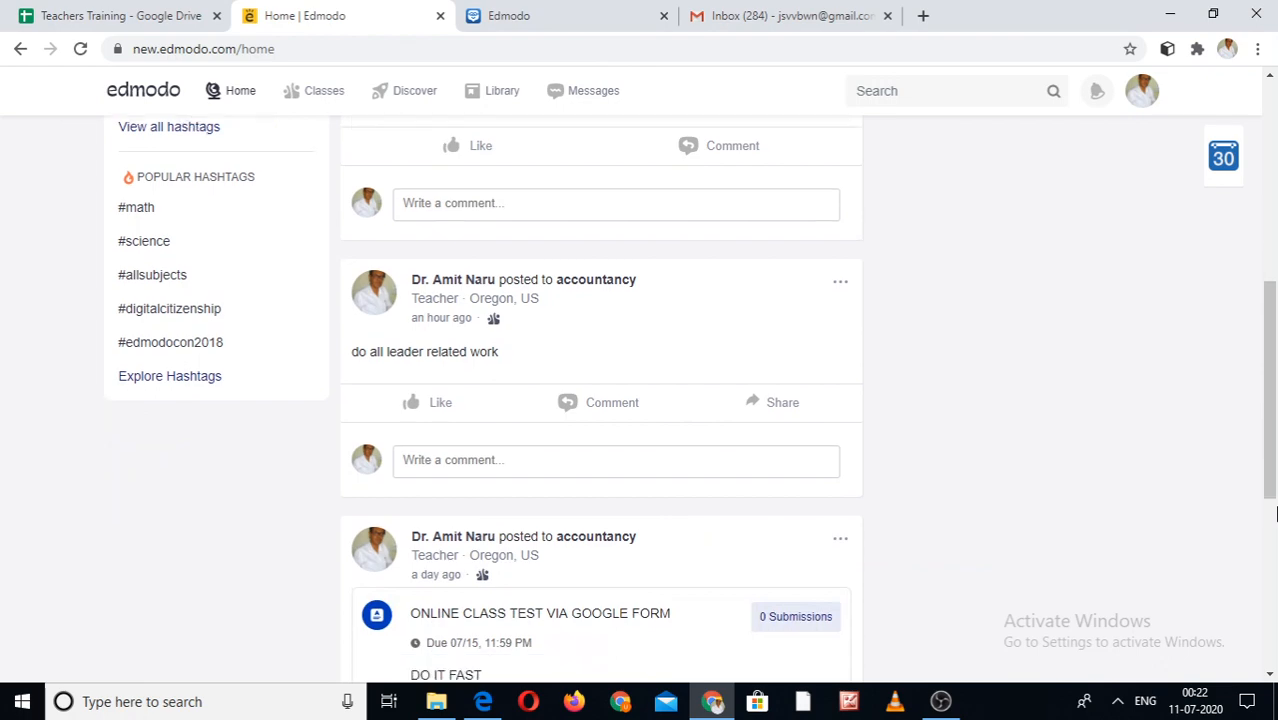
click(1272, 163)
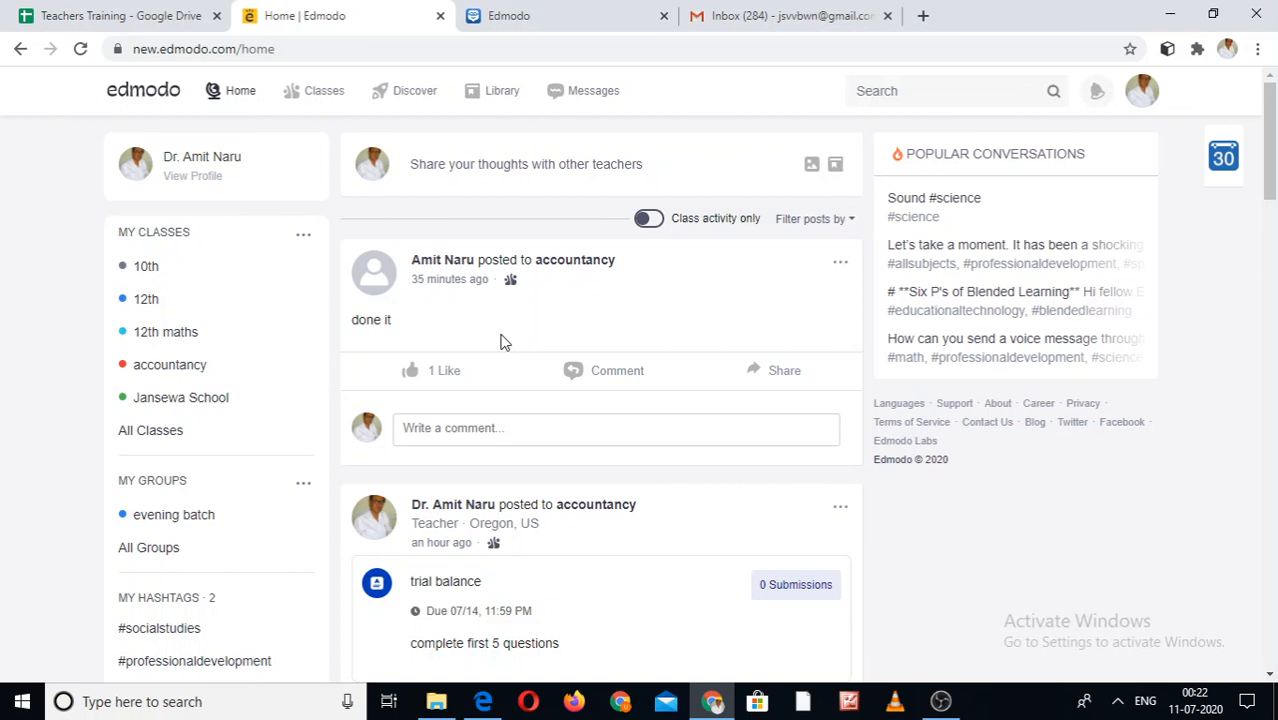
click(326, 93)
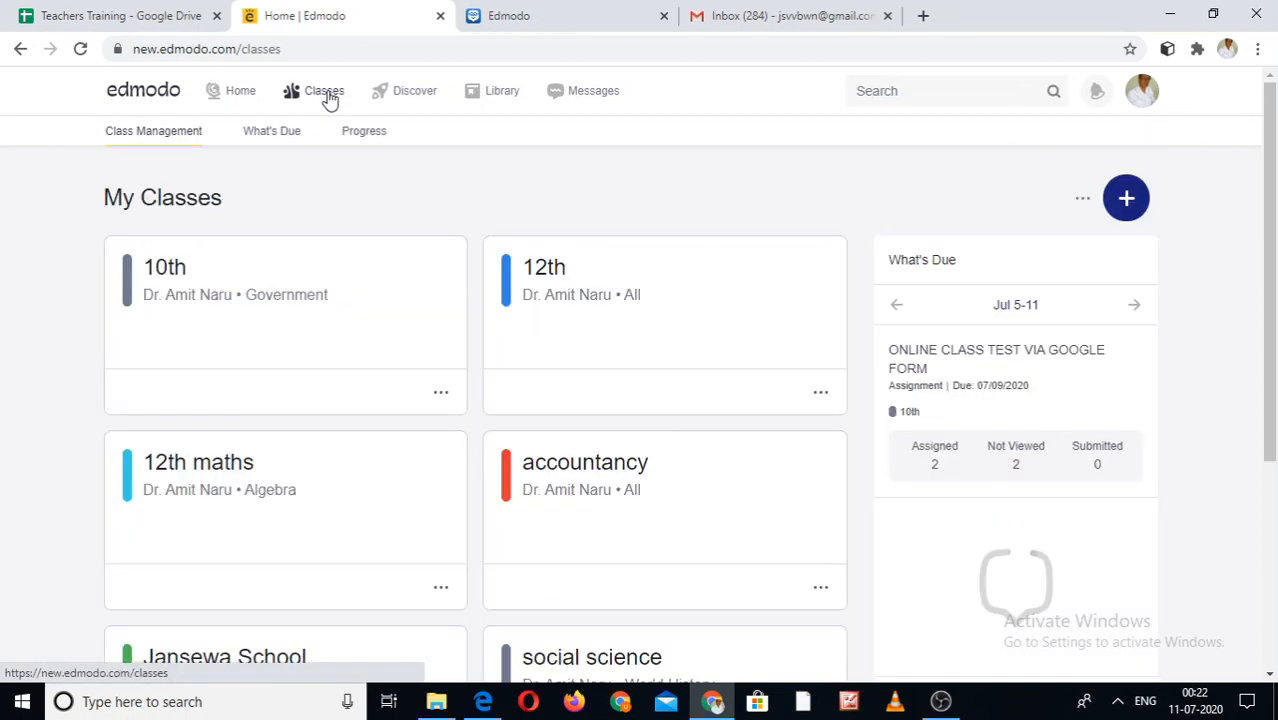
- Select the accountancy class card once more
click(627, 484)
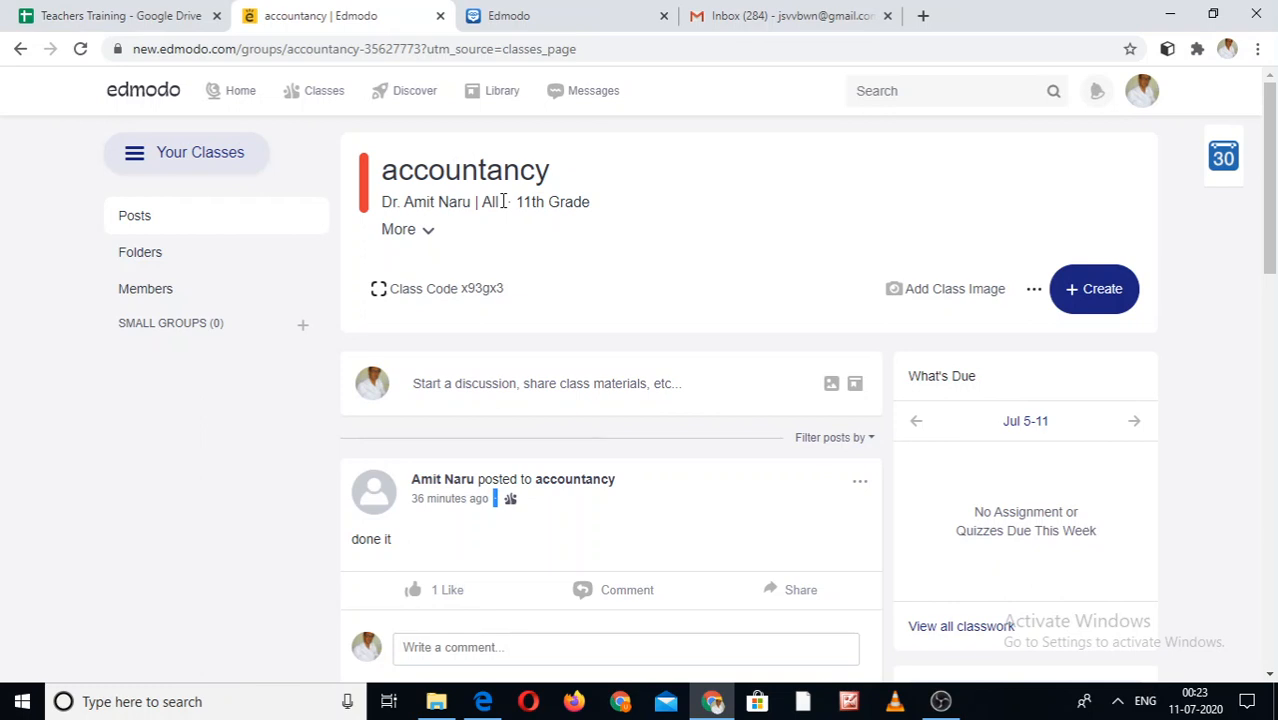
- Start a blank Untitled Assignment for accountancy via Create > Assignment > New
click(1098, 300)
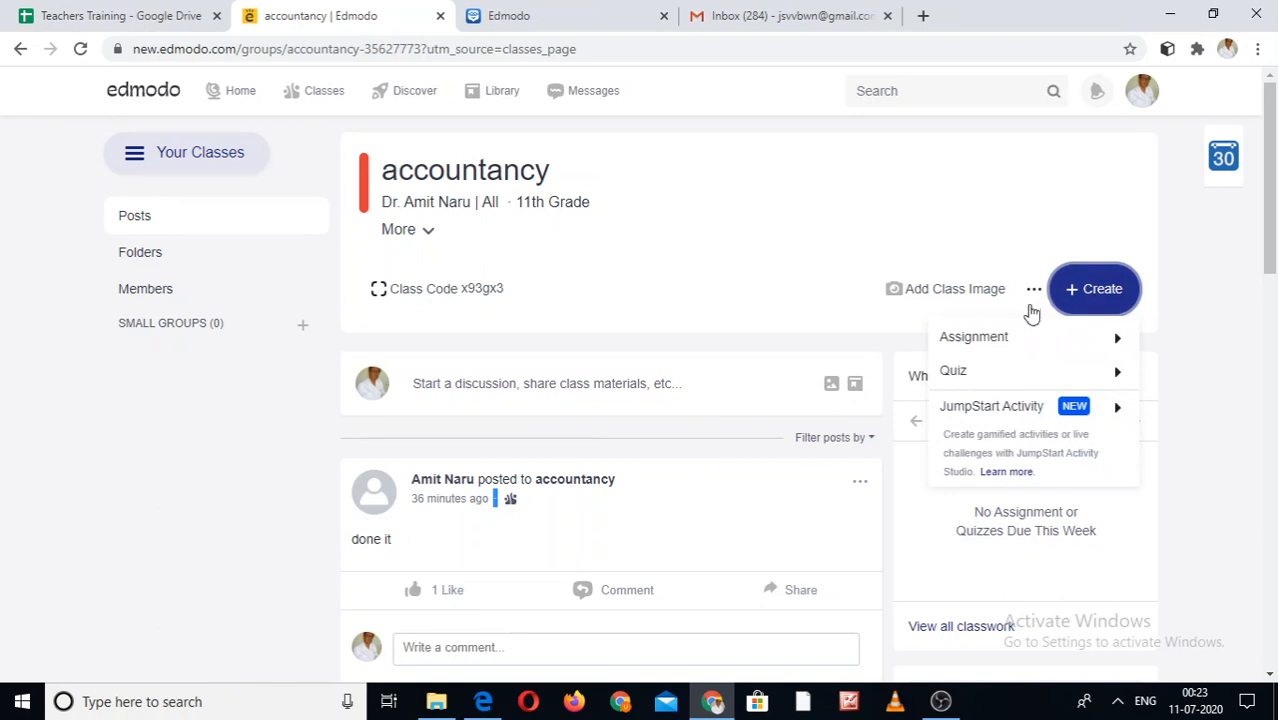
mouse_move(1010, 347)
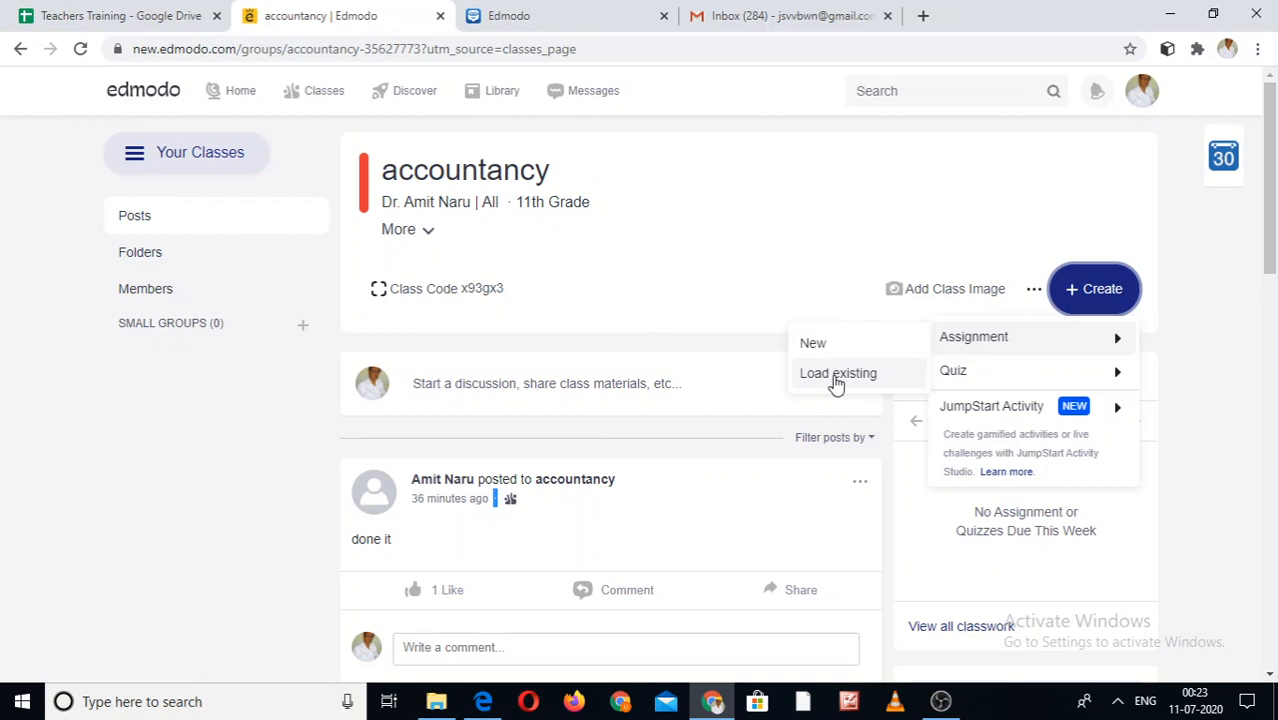
click(835, 346)
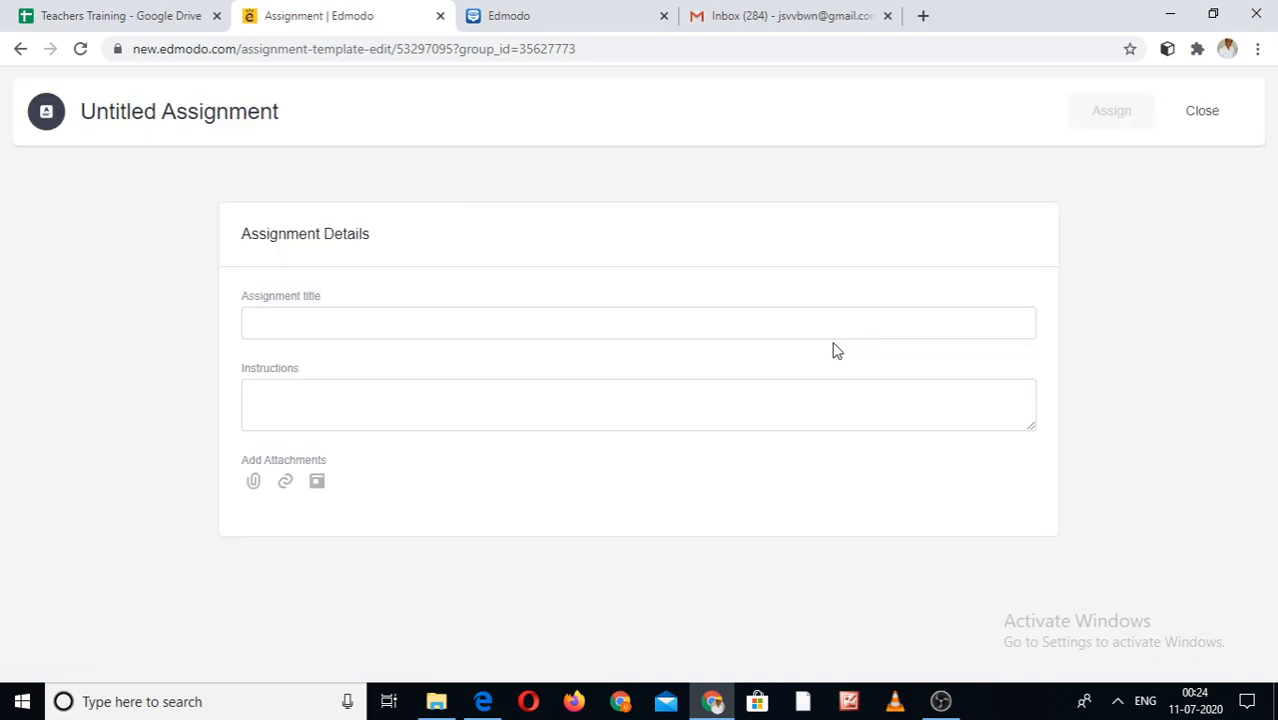
- Title the assignment 'trial balance' and enter the instructions 'complete all 5 questions'
click(328, 314)
text(trial)
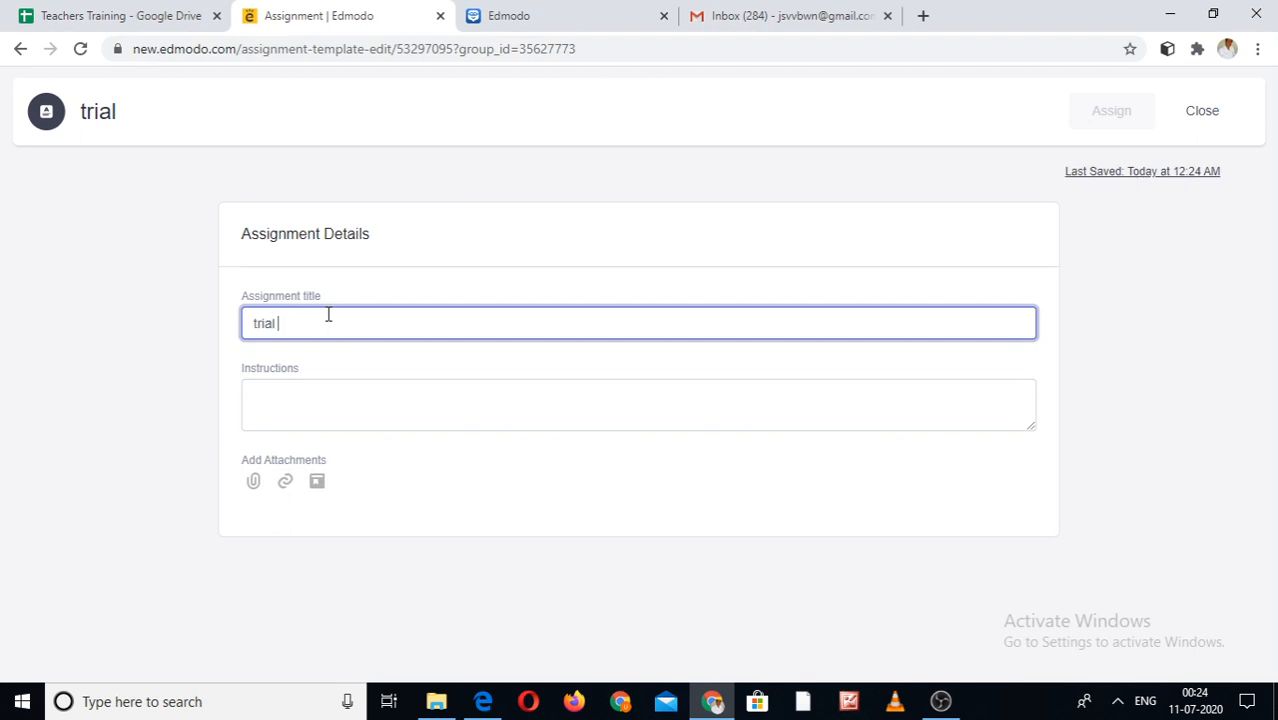
text(balance)
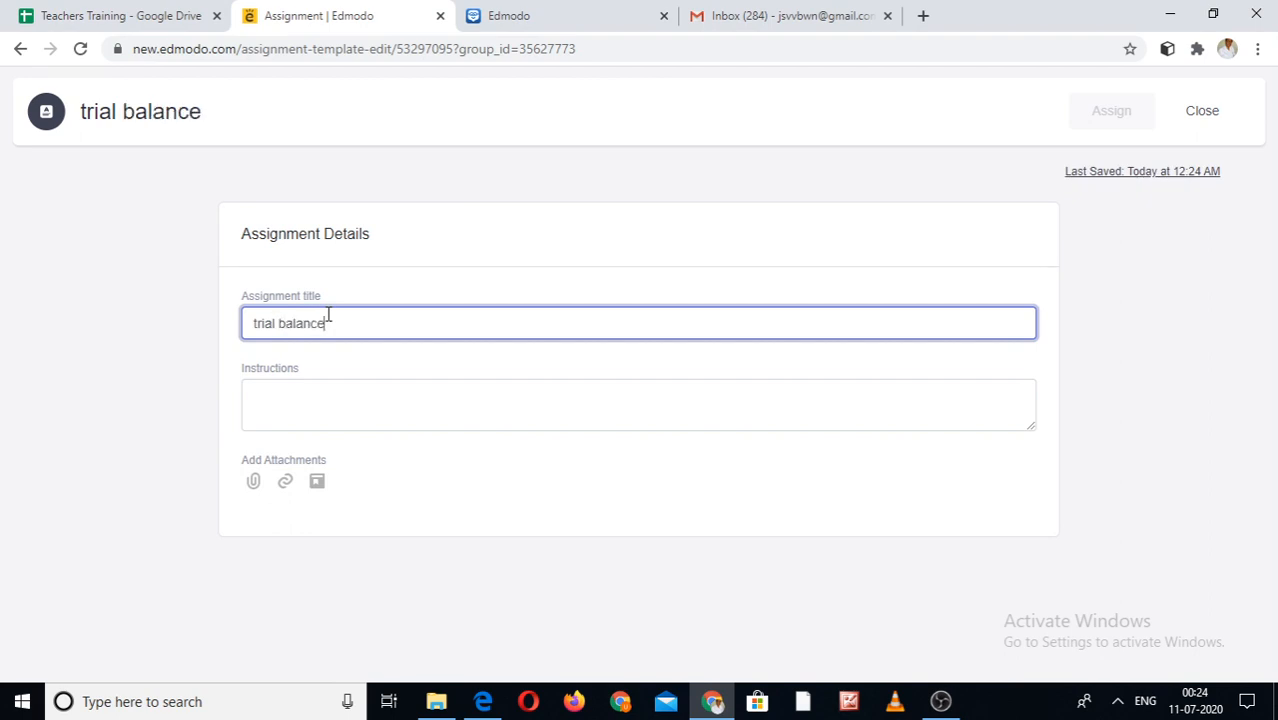
click(286, 408)
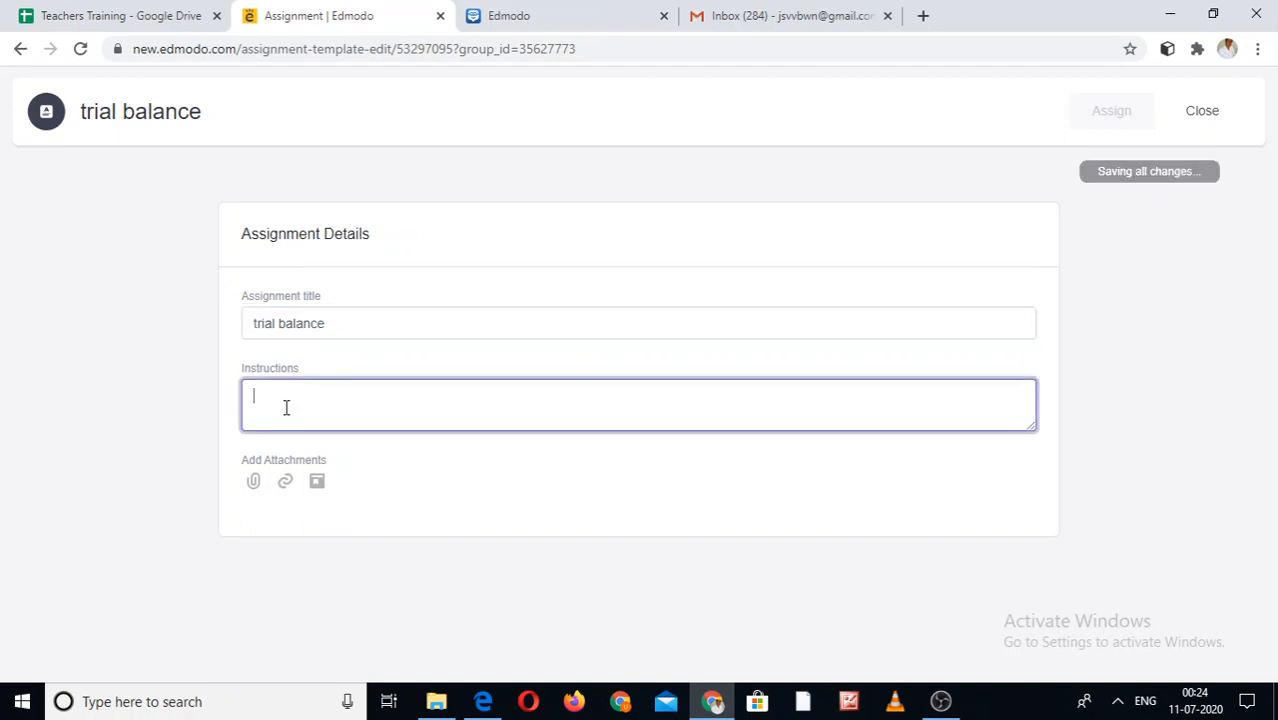
text(comple)
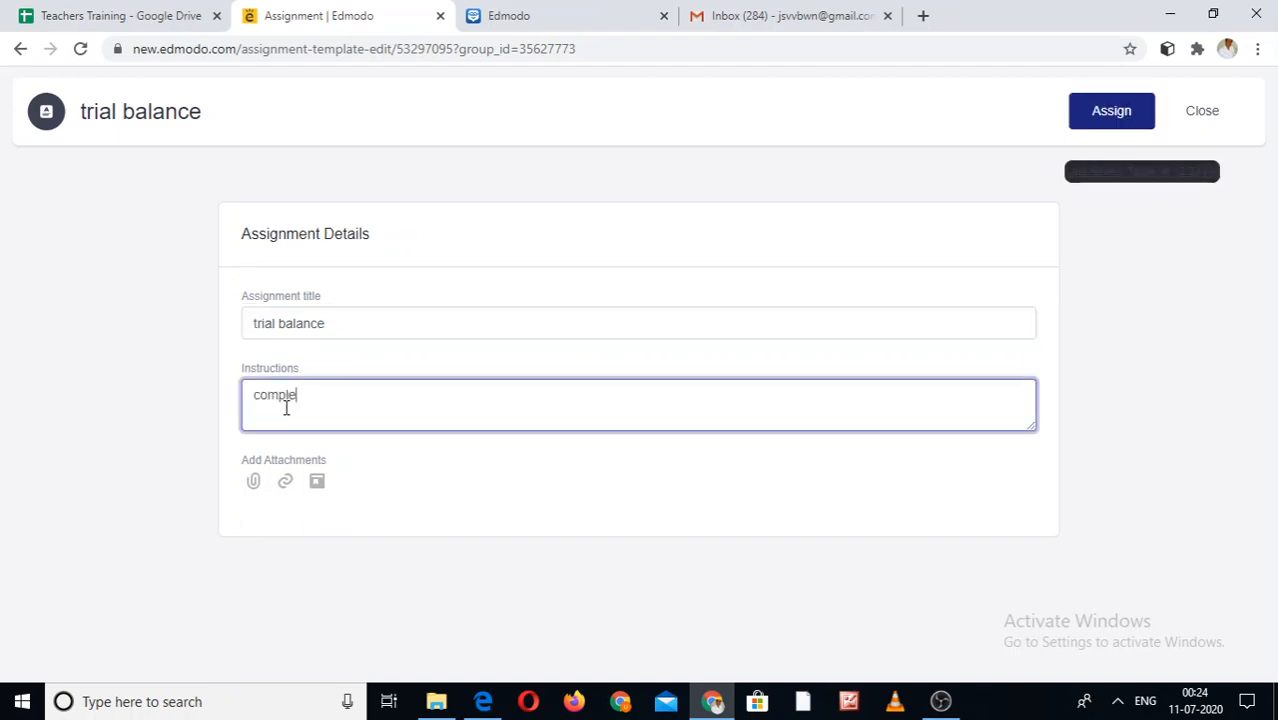
text(te all 5)
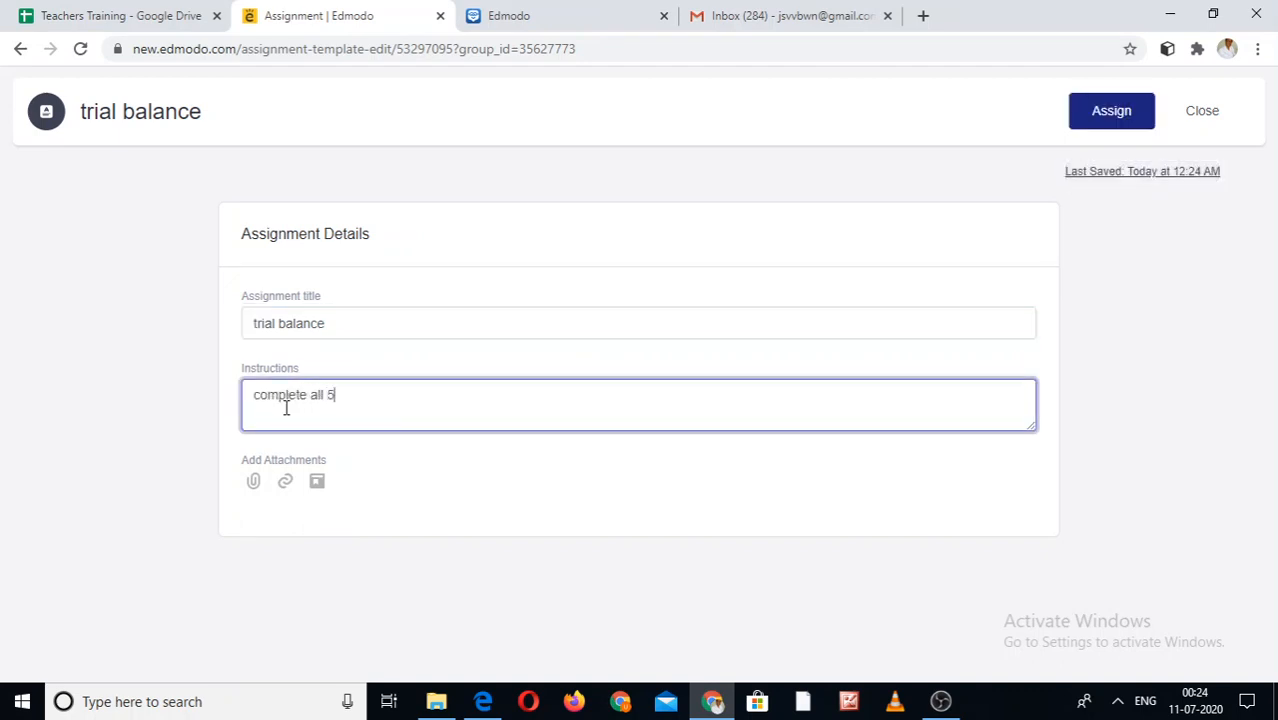
text( questions)
- Assign trial balance to accountancy, due July 17, 2020, locked after the due date
click(1105, 114)
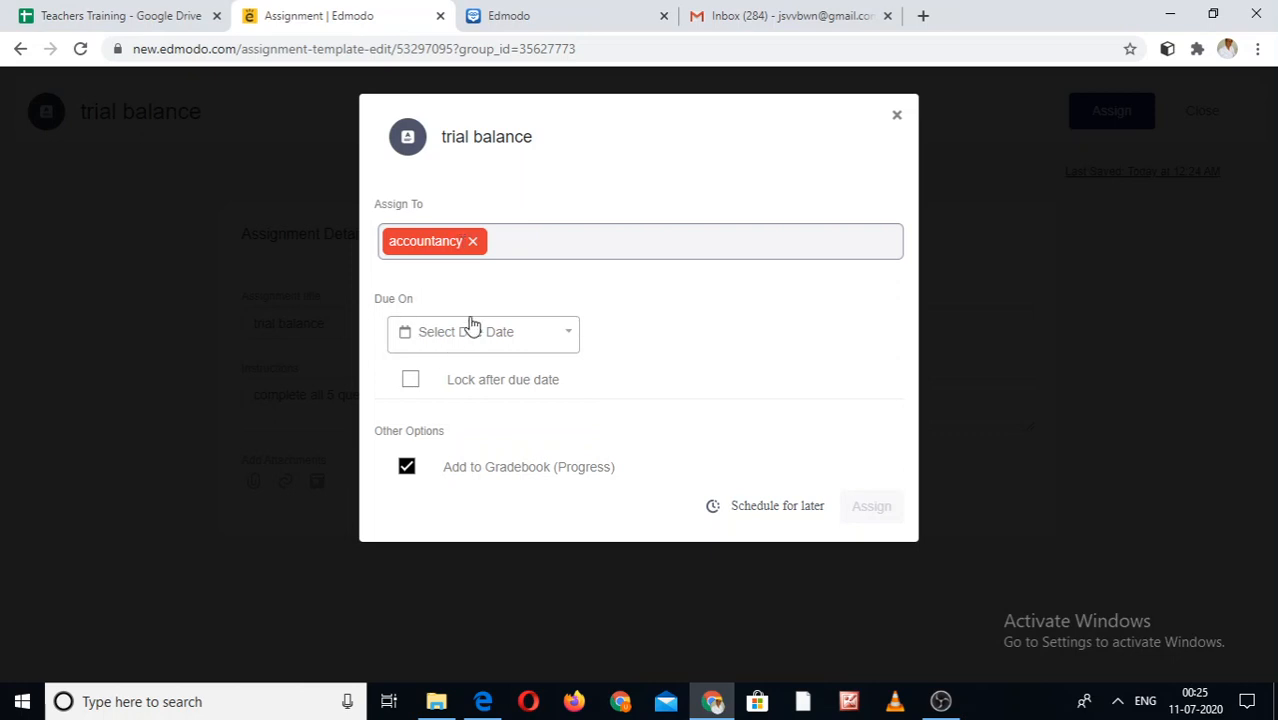
click(561, 343)
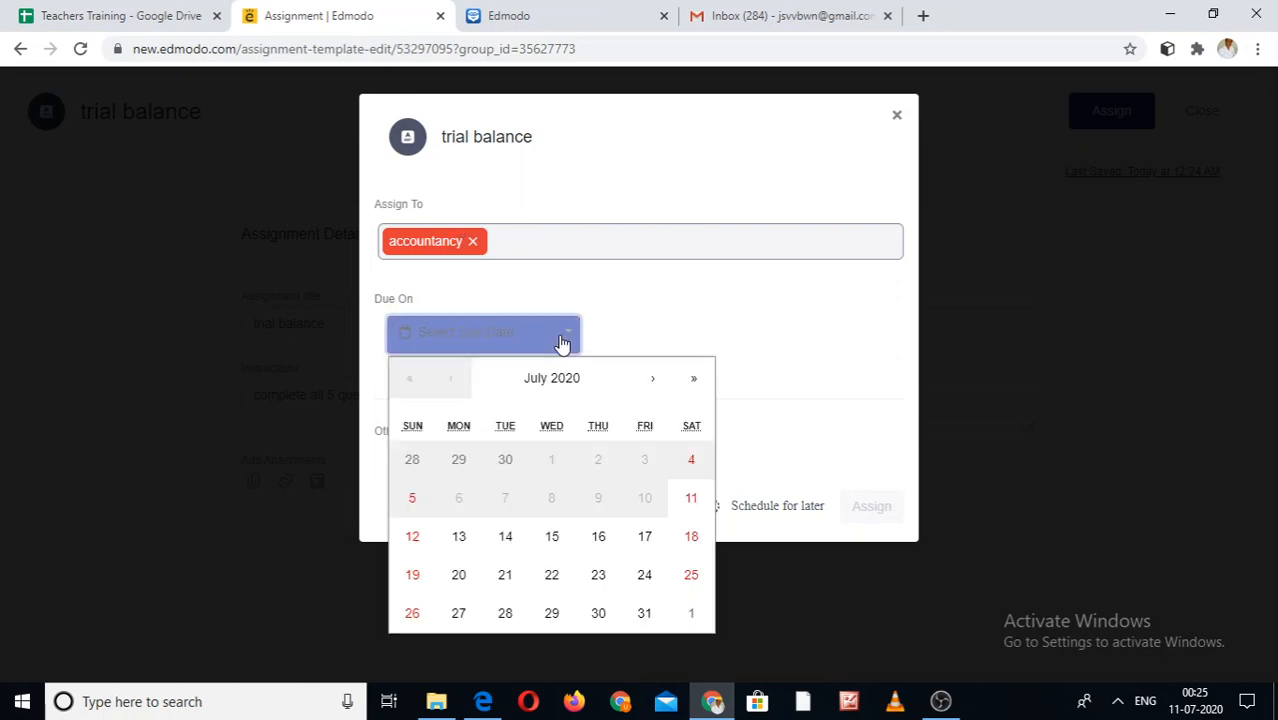
click(645, 541)
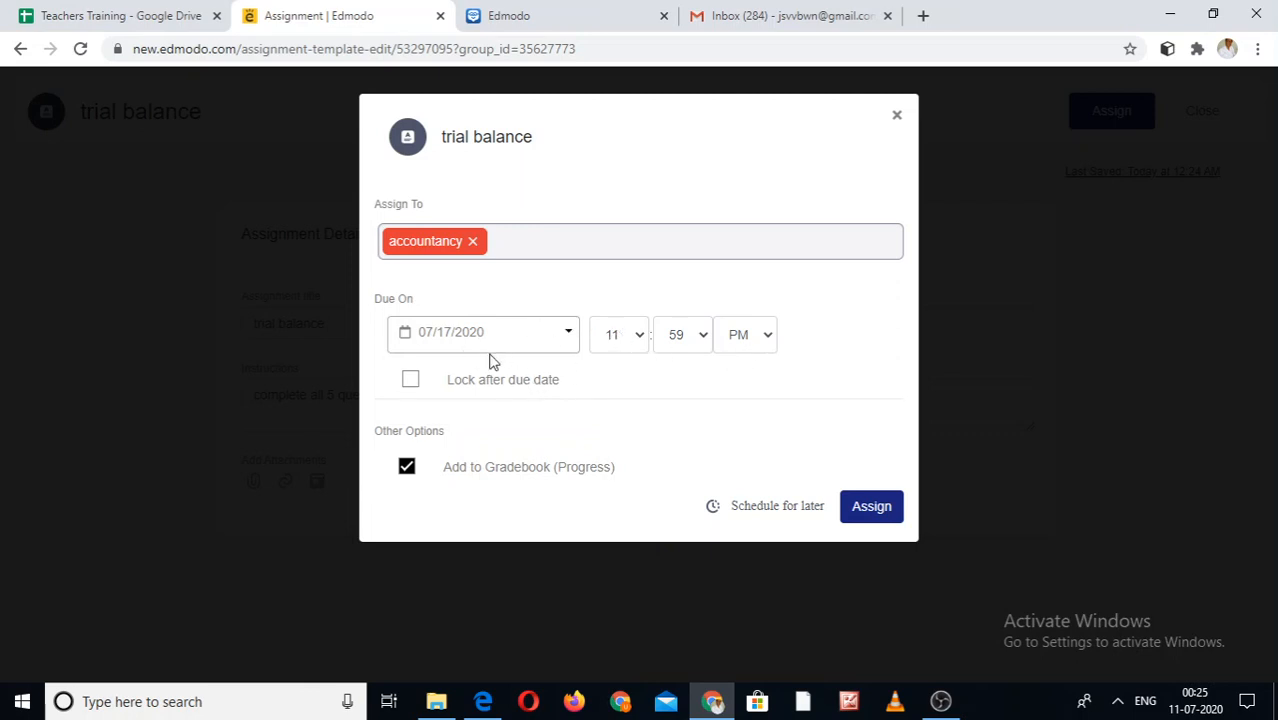
click(411, 382)
click(874, 512)
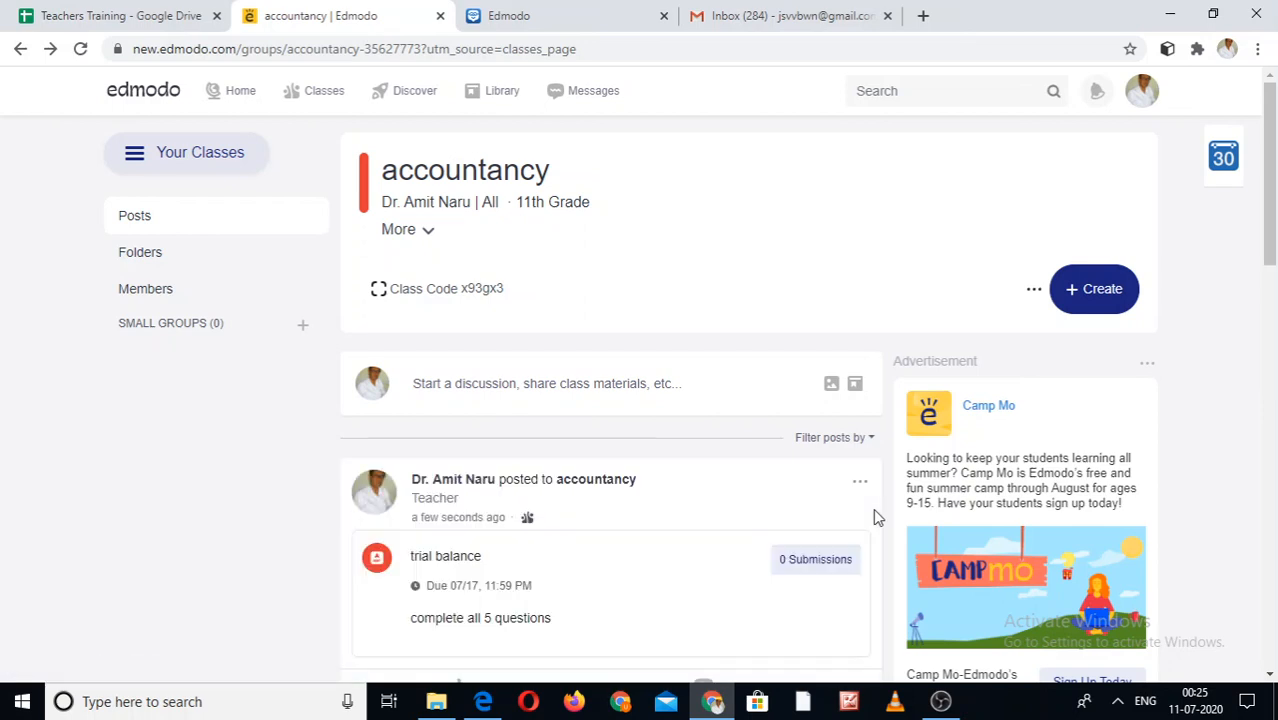
- Scroll through the accountancy class stream to check the posted trial balance assignment
click(1273, 404)
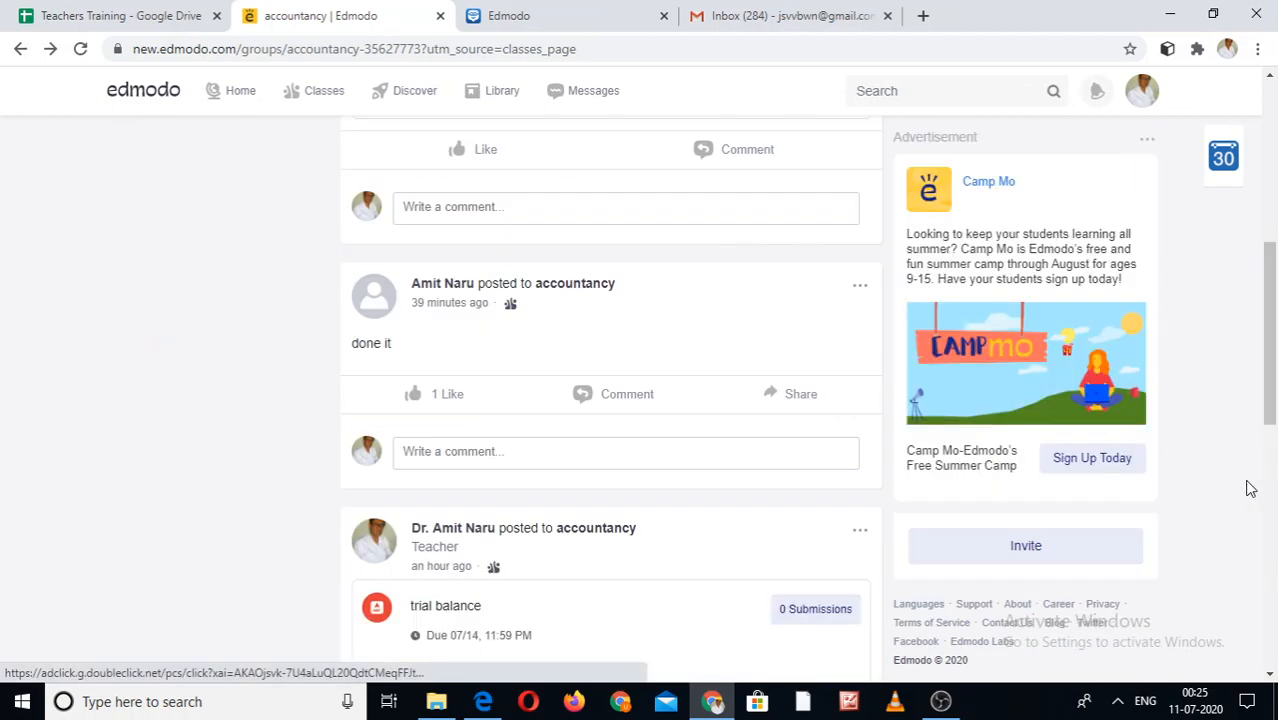
click(1275, 535)
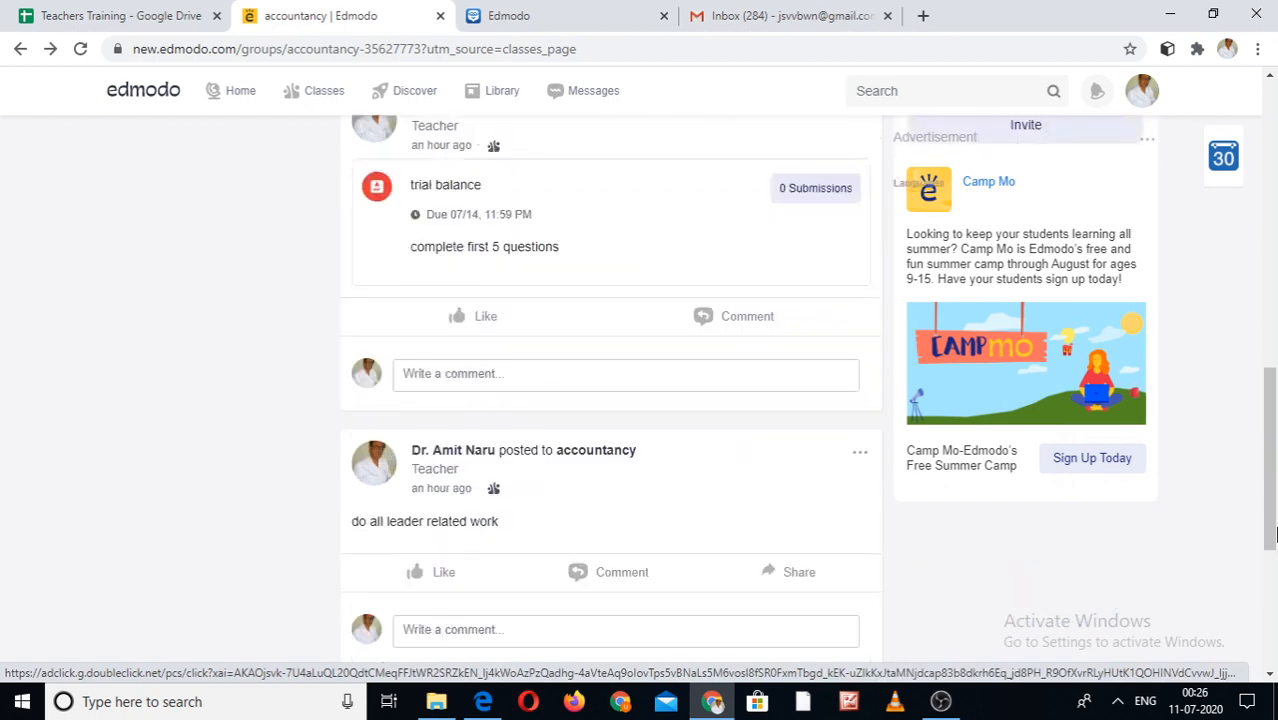
click(1275, 150)
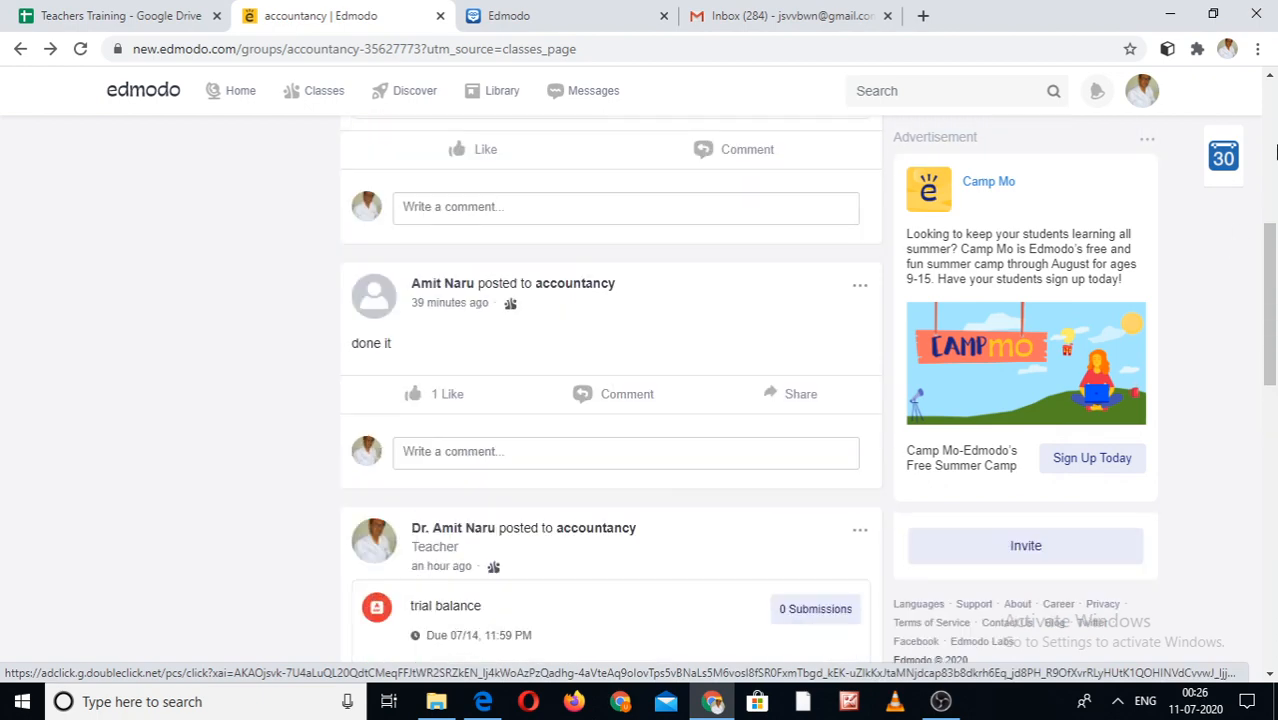
click(1274, 150)
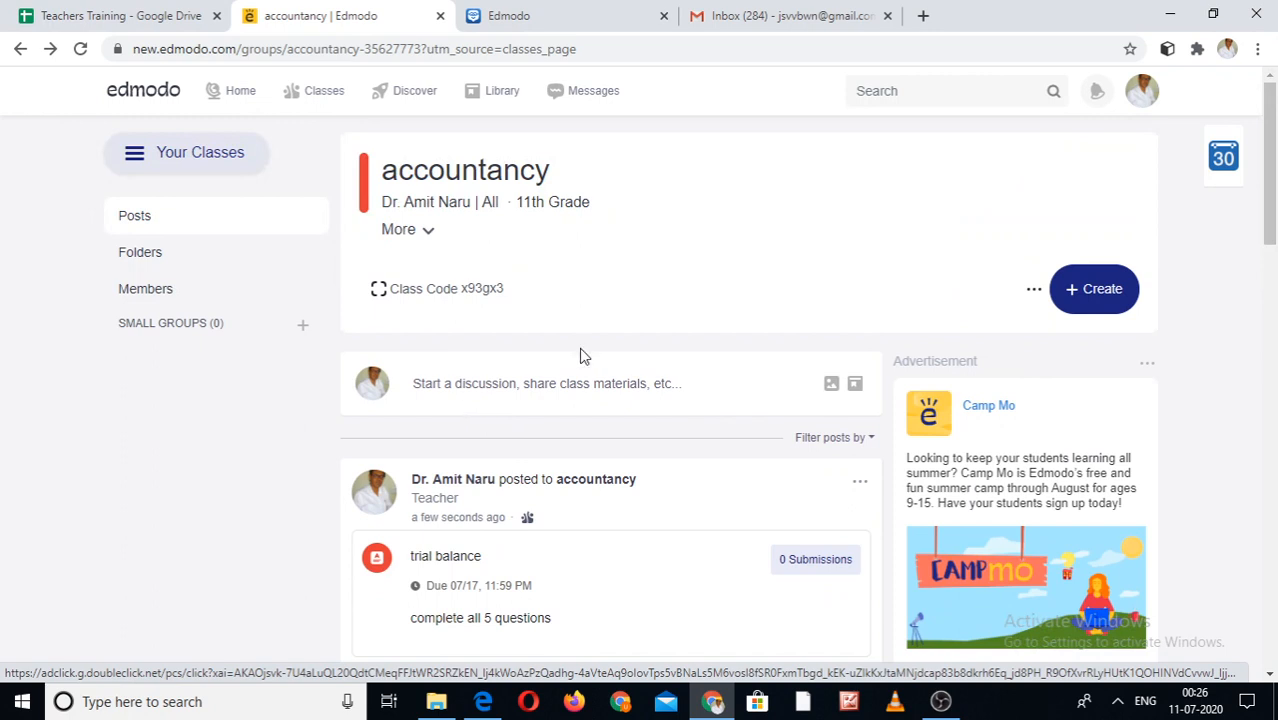
- Look over the Create menu options, then return to the Home feed
click(1095, 298)
mouse_move(987, 355)
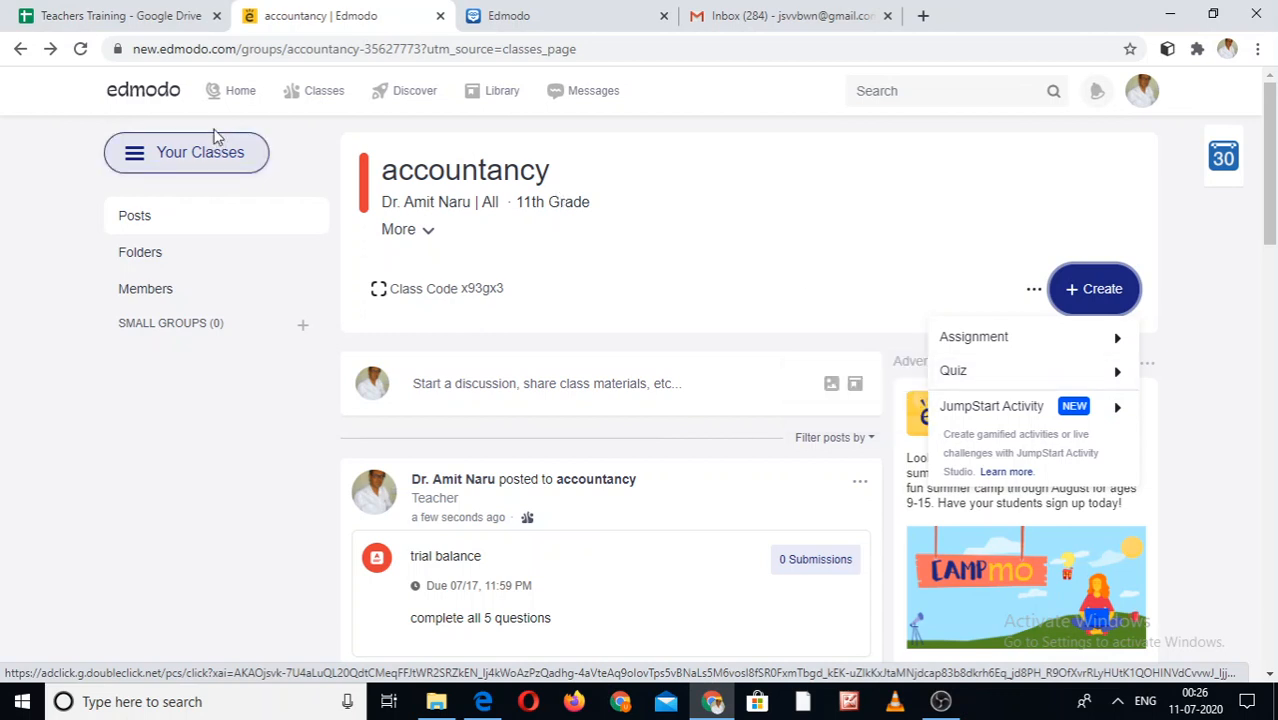
click(237, 96)
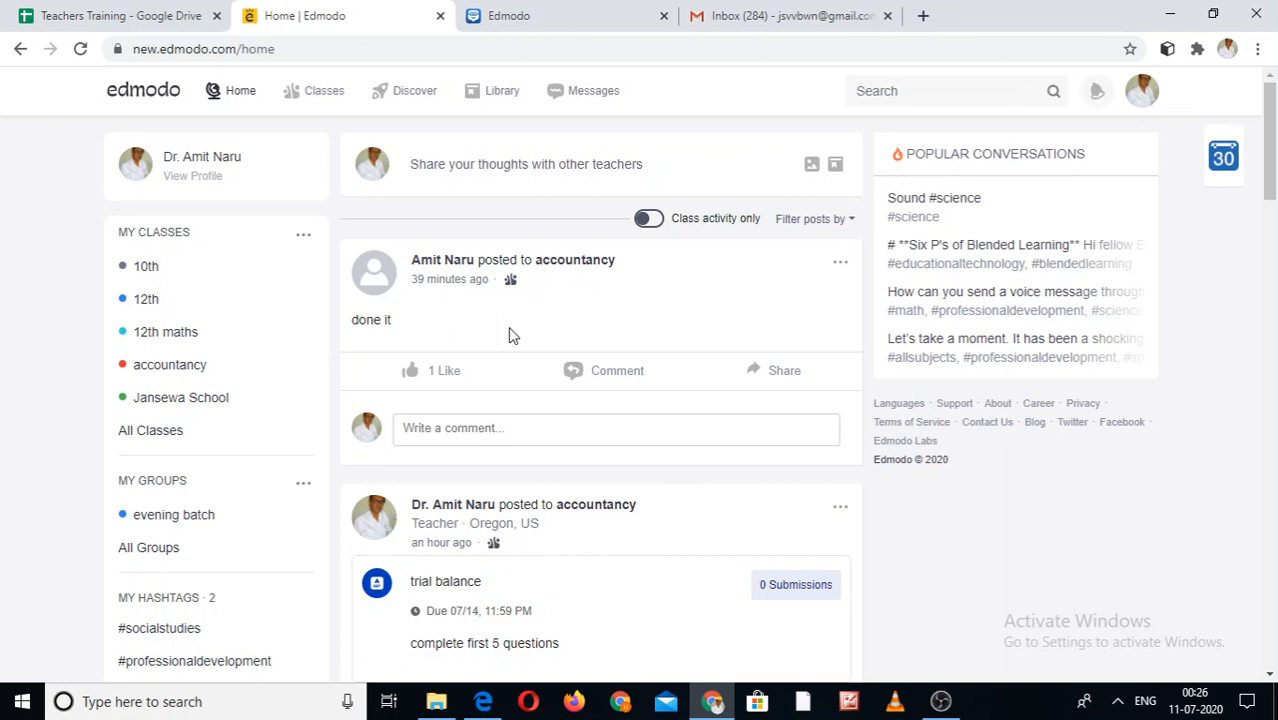
- Open the My Classes overview and scroll through the list of classes
click(322, 92)
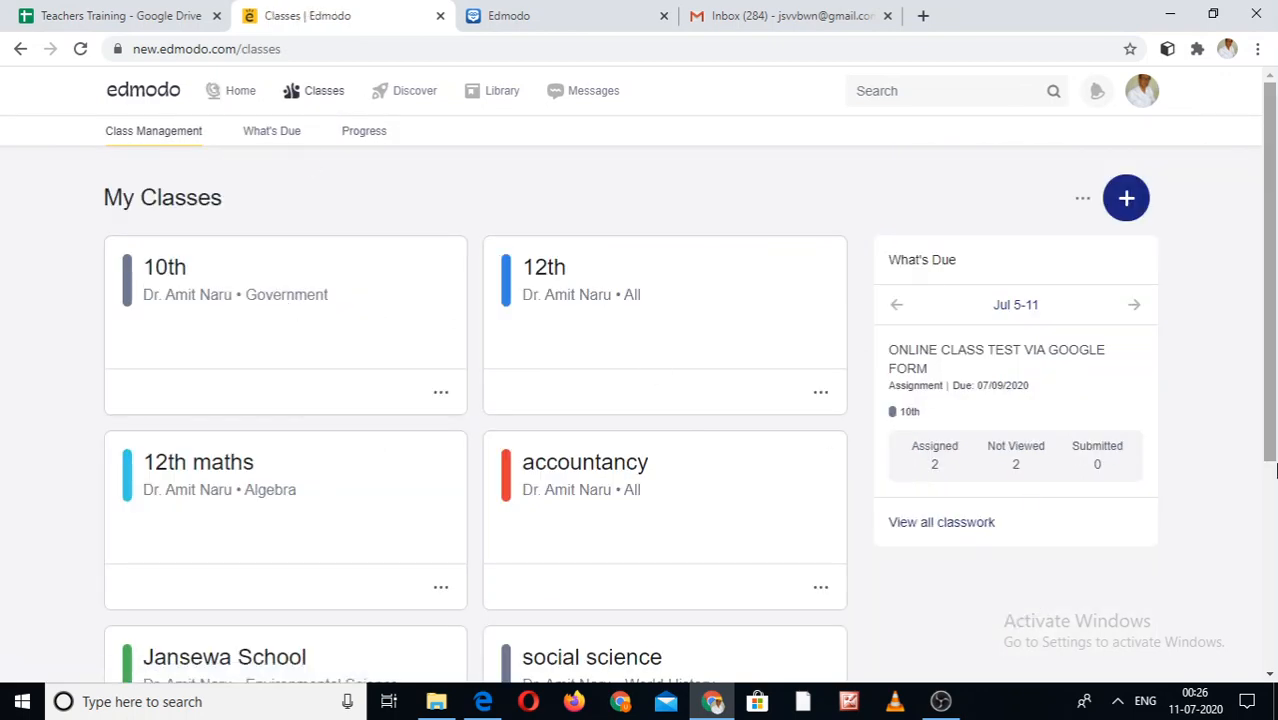
scroll(1275, 470, down, 4)
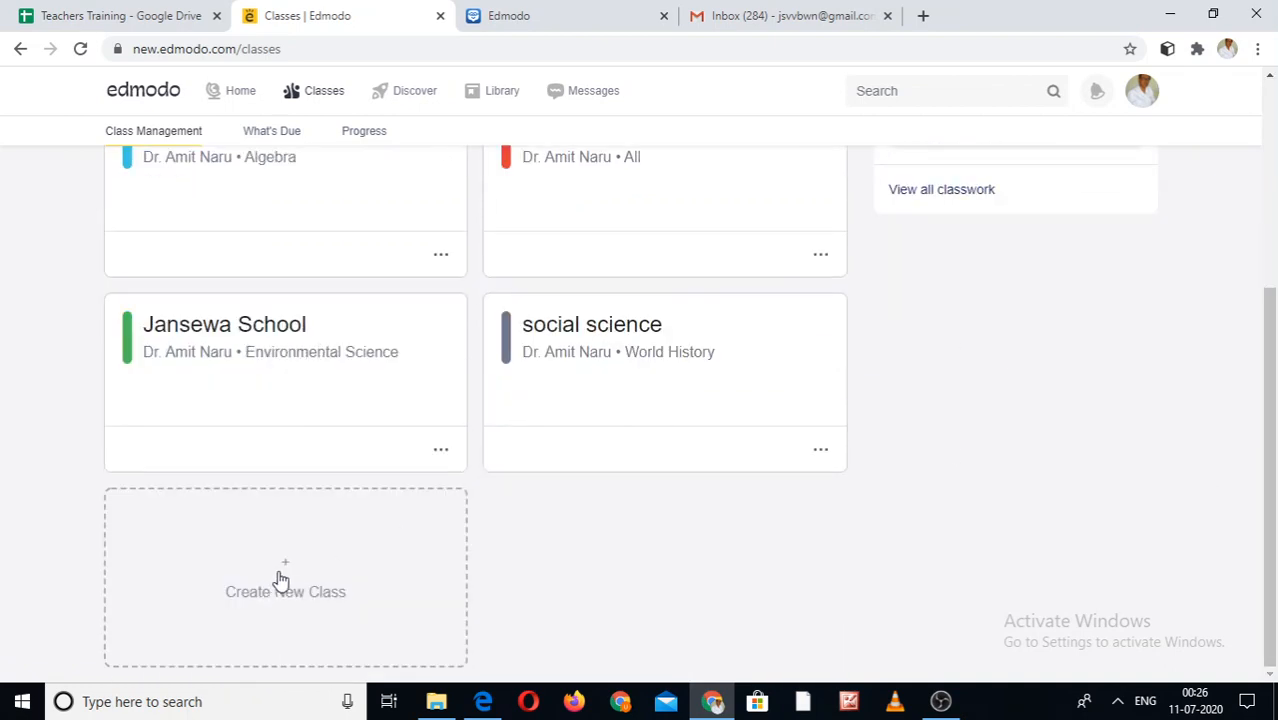
scroll(1262, 240, up, 4)
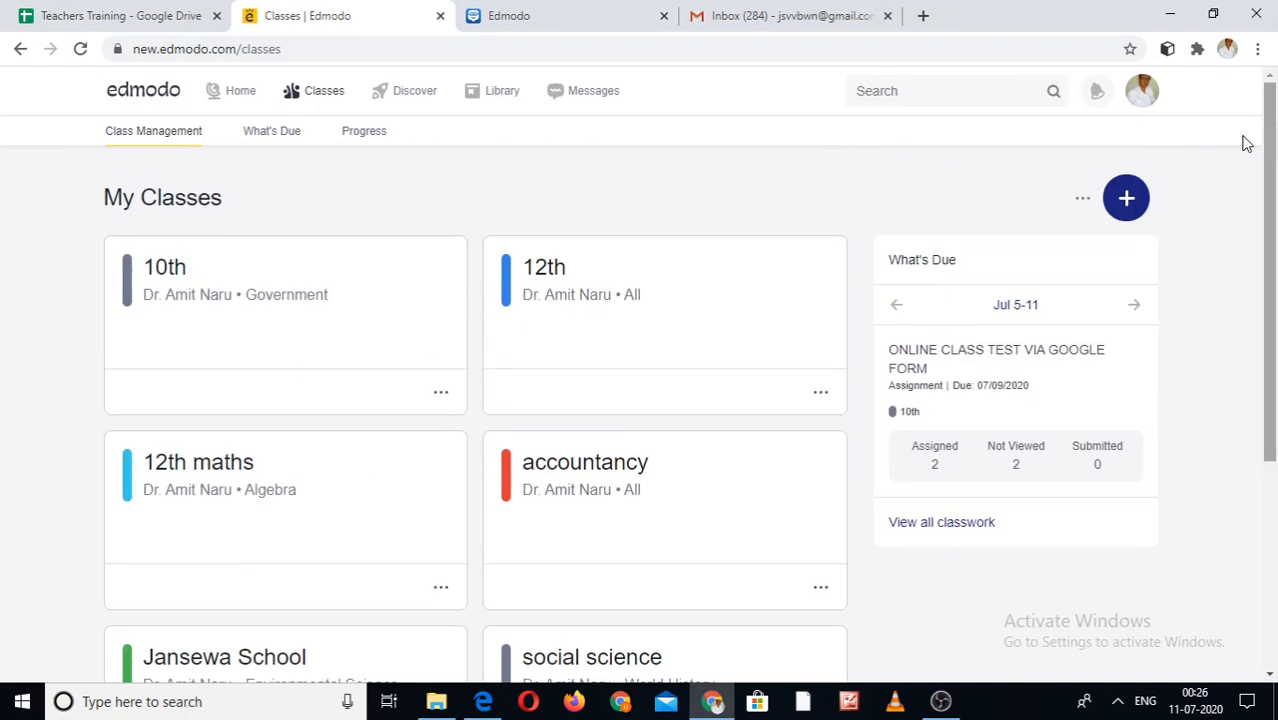
- Bring up the Join a Class form from the + menu, then dismiss it
click(1119, 206)
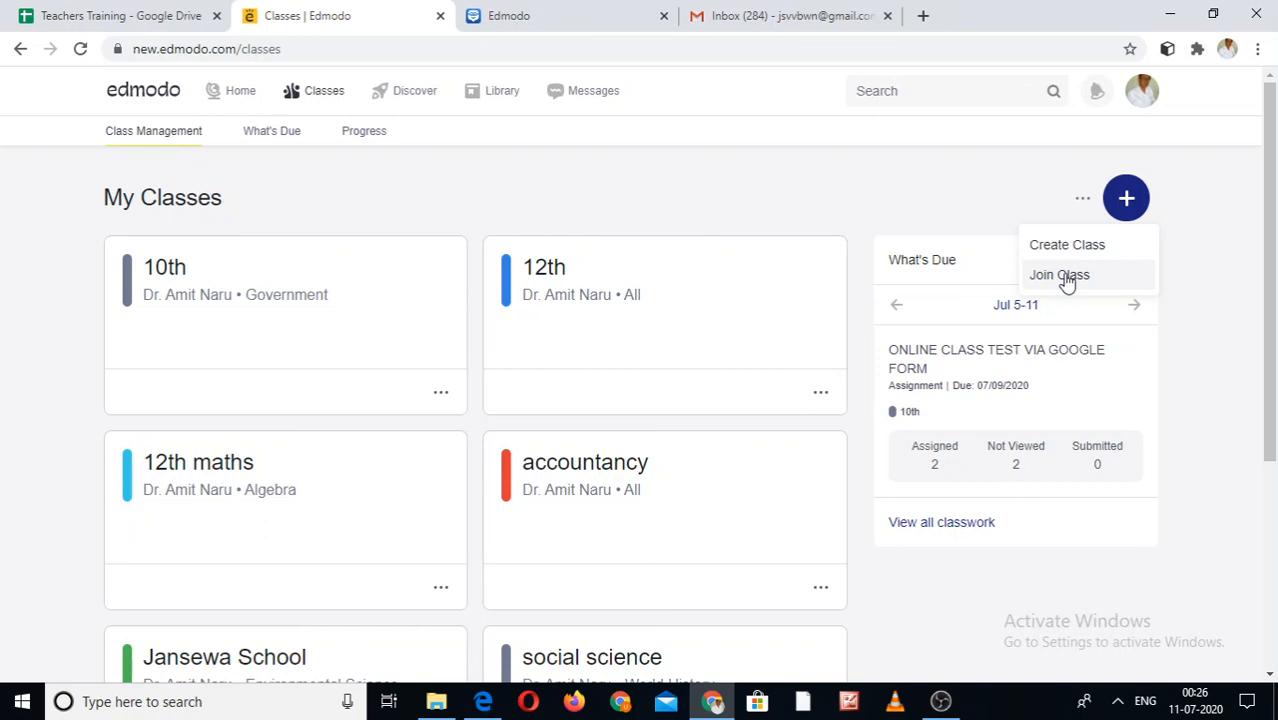
click(1062, 276)
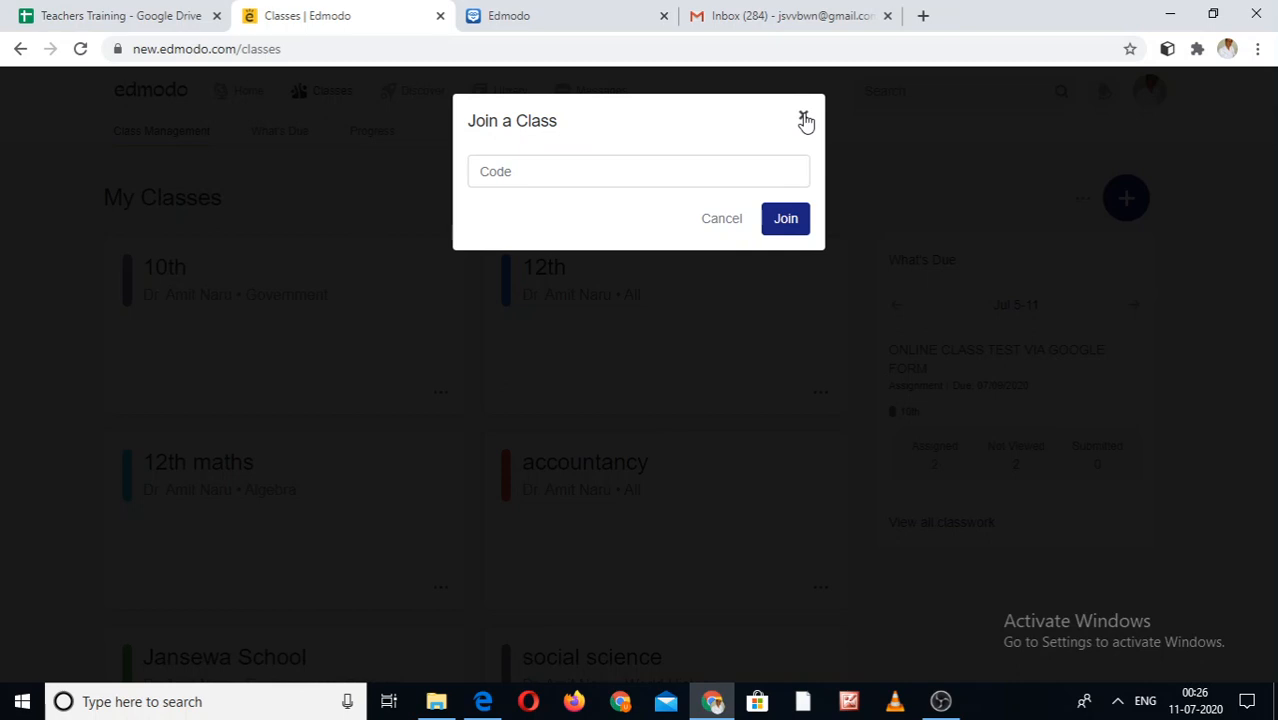
click(804, 120)
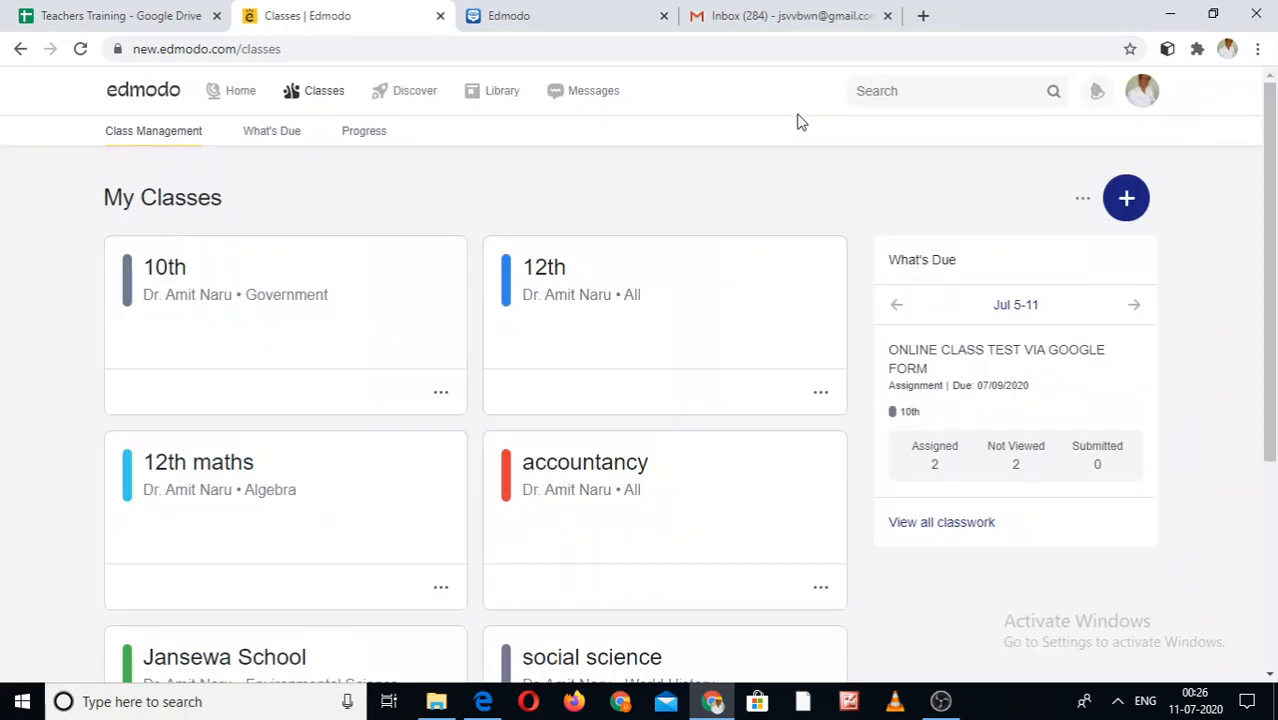
- Visit the Library page, then Messages, then go back to Home
click(497, 93)
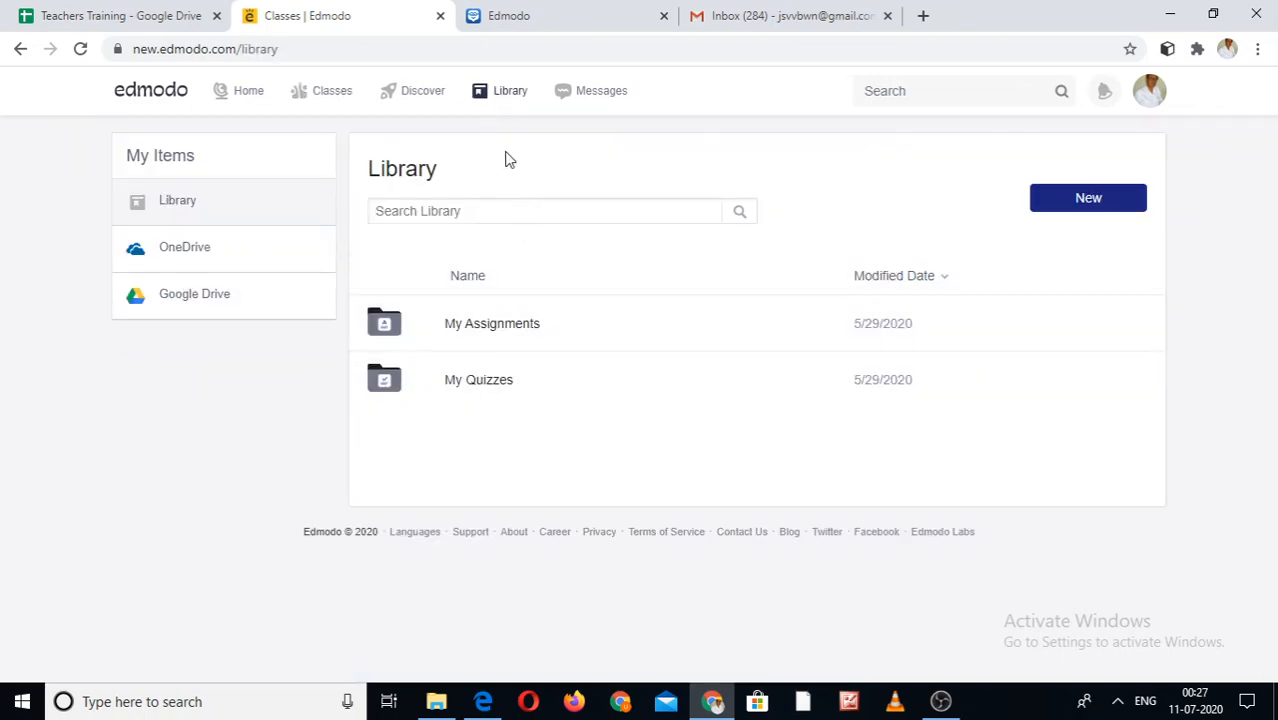
click(593, 93)
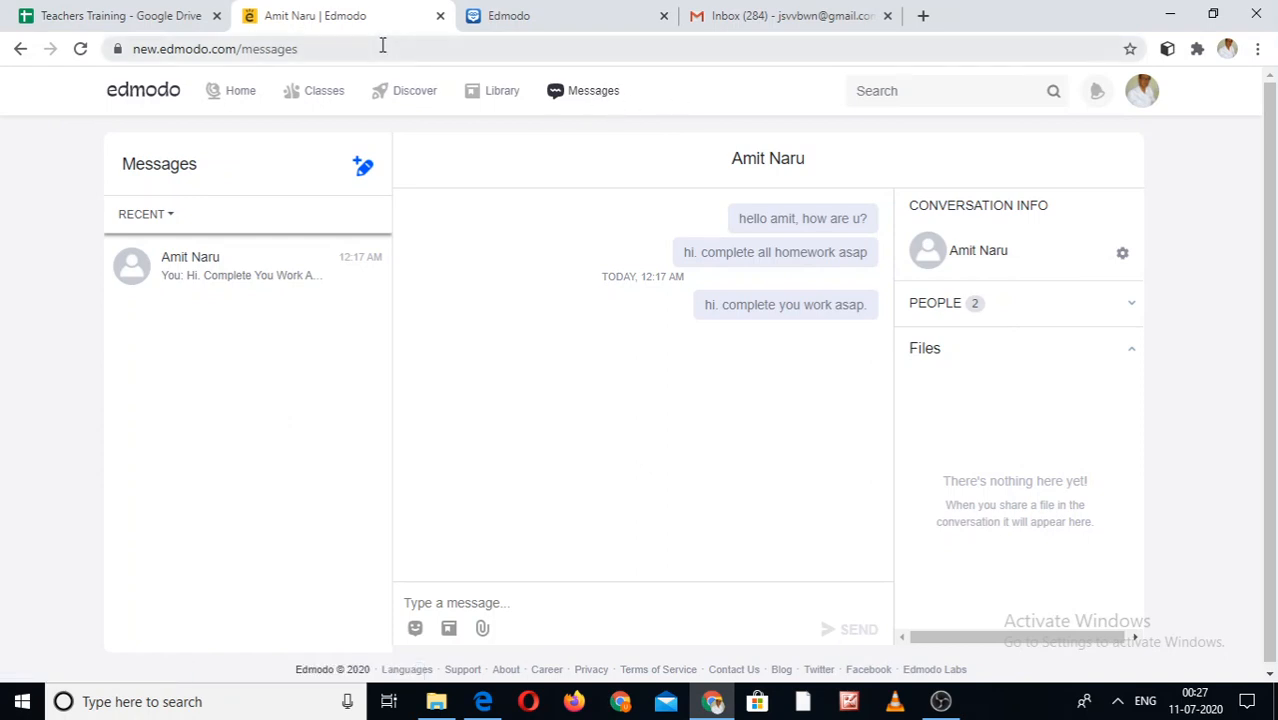
click(243, 96)
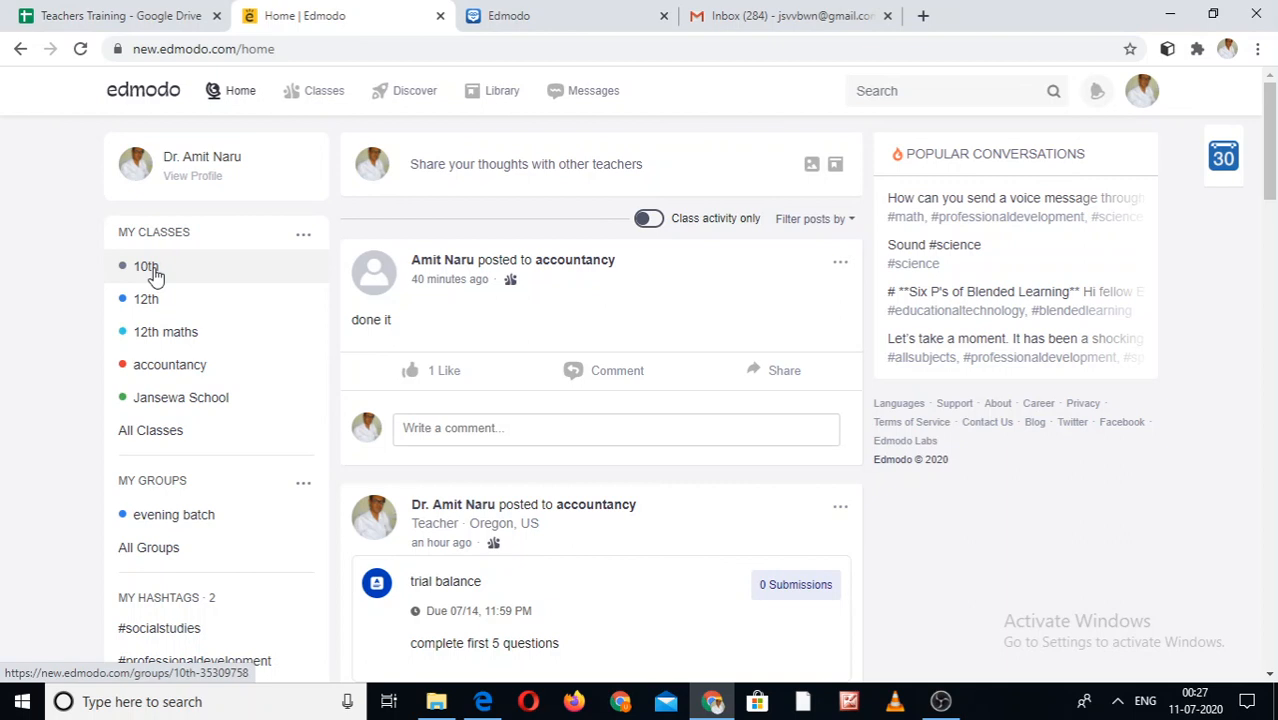
- Turn on the 'Class activity only' toggle above the Home feed
click(652, 219)
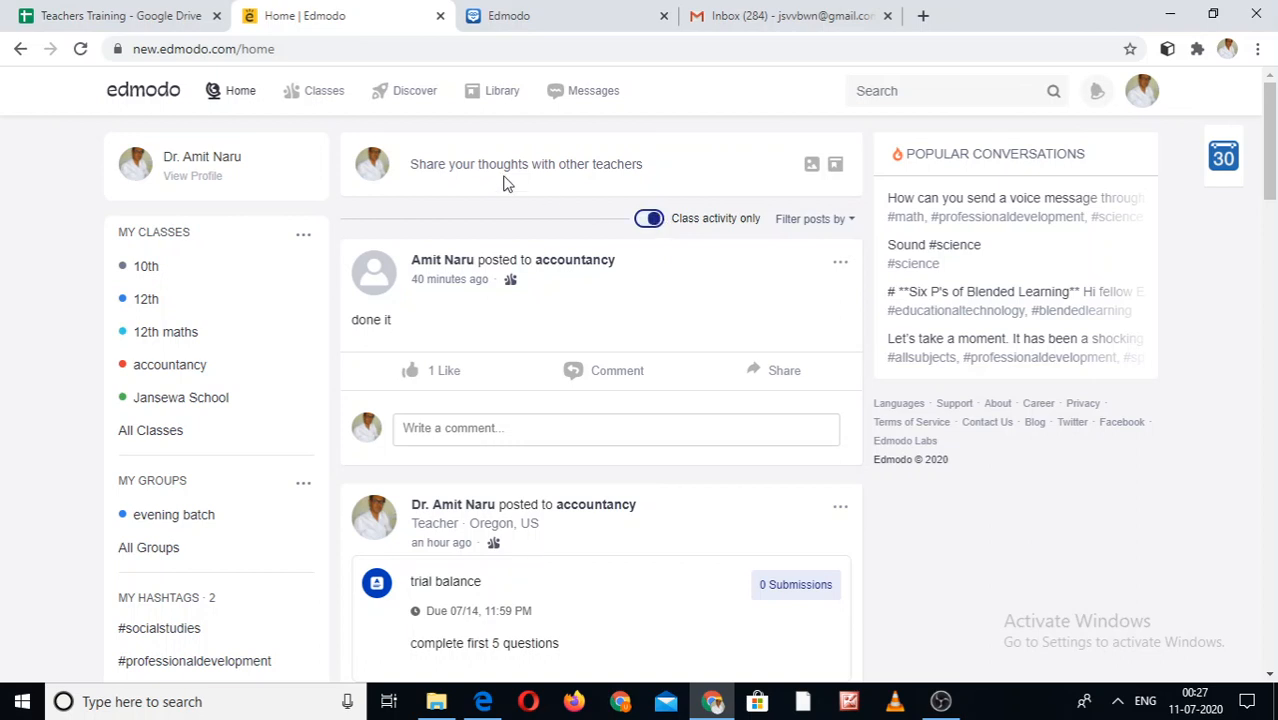